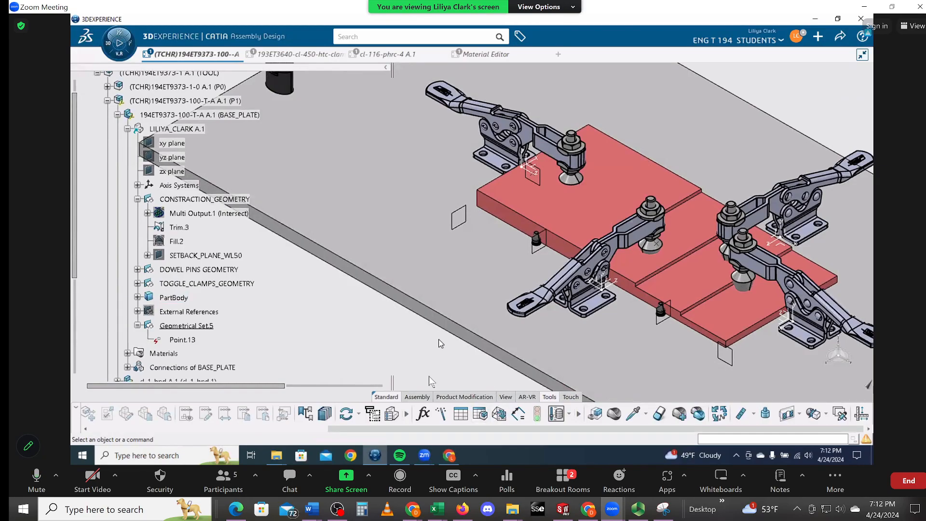
# Measure the area, volume, mass and center of gravity of the whole TOOL assembly with Measure Inertia
pyautogui.moveTo(439, 364); pyautogui.dragTo(393, 335, button='middle')
pyautogui.click(384, 318)
pyautogui.moveTo(366, 292); pyautogui.dragTo(351, 318, button='middle')
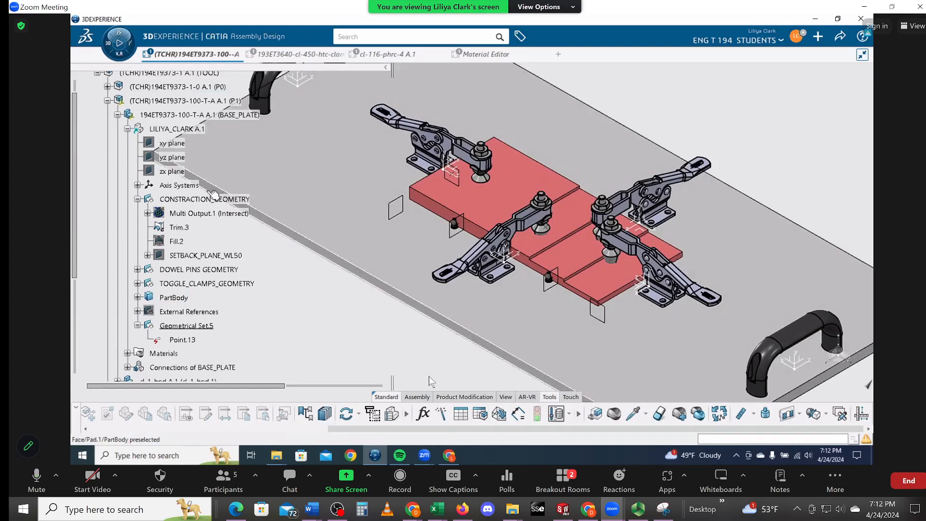
pyautogui.scroll(2, 84, 180)
pyautogui.click(139, 96)
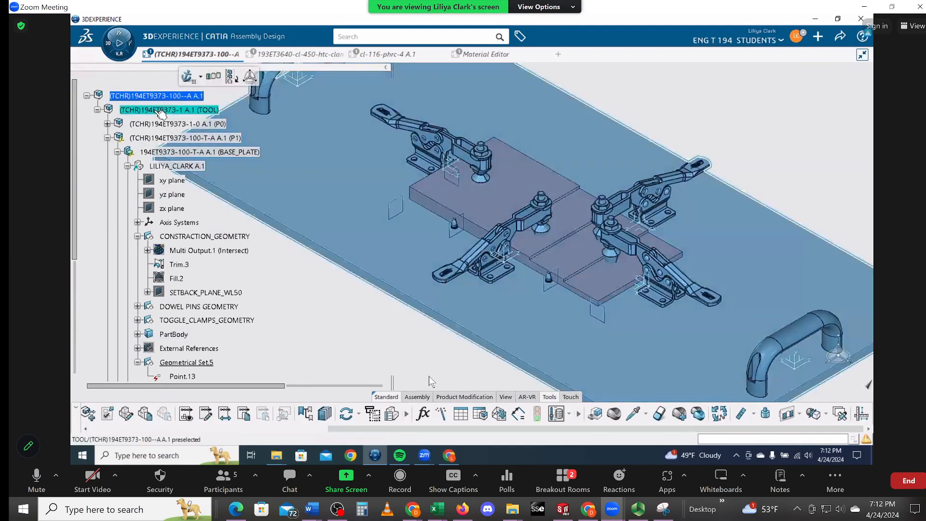
pyautogui.click(157, 96)
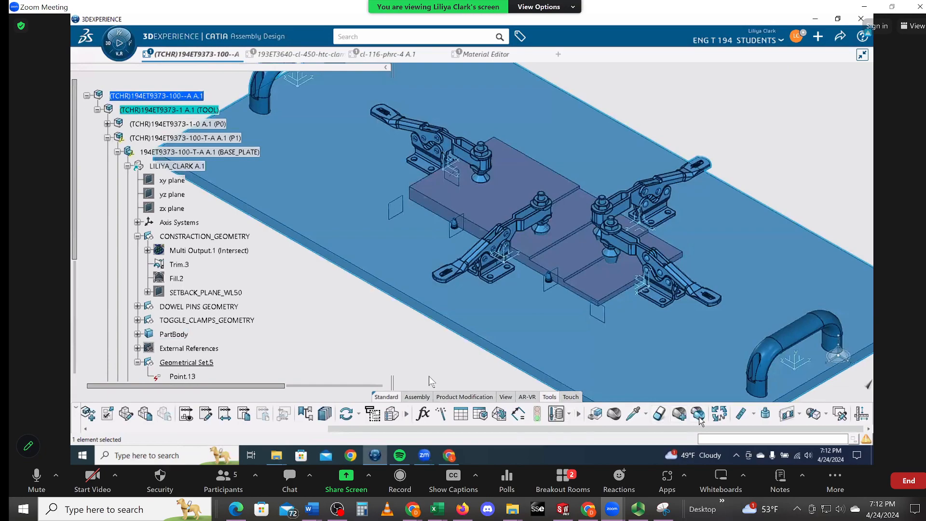
pyautogui.click(765, 414)
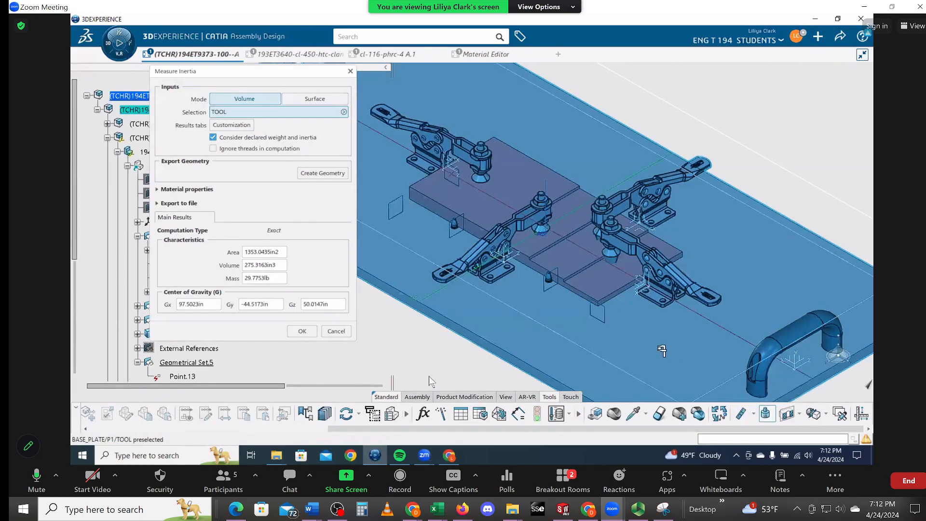
pyautogui.moveTo(288, 71); pyautogui.dragTo(429, 41)
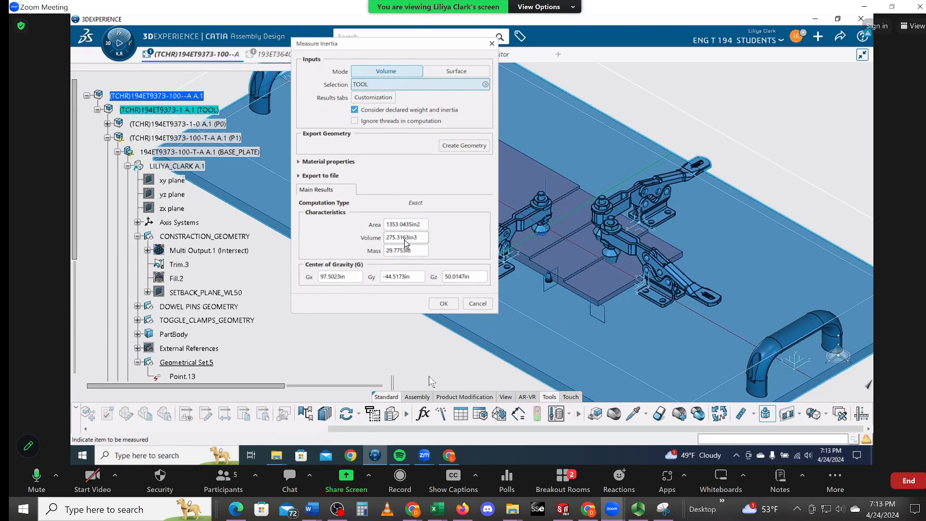
pyautogui.click(453, 303)
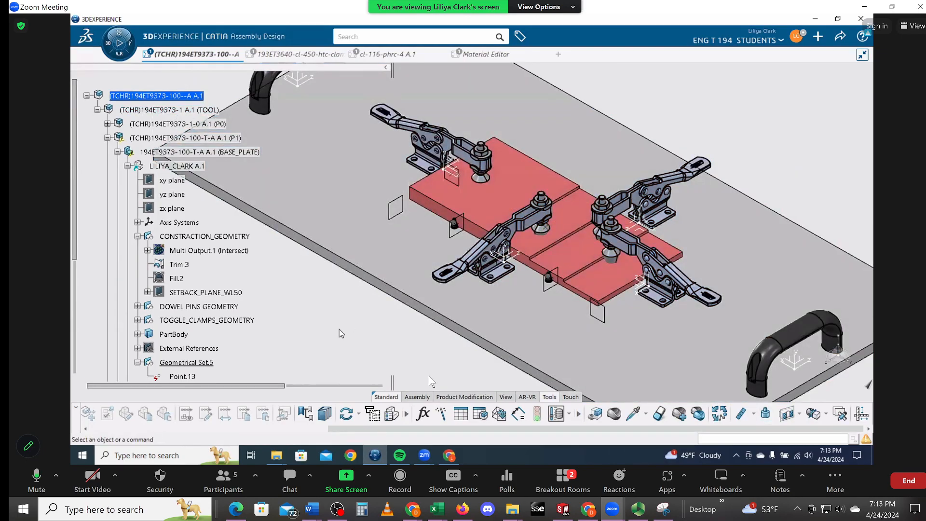
# Switch to Chrome for the cl-20-hr hoist ring model and accept the report of its import into CATIA
pyautogui.moveTo(339, 329); pyautogui.dragTo(341, 298, button='middle')
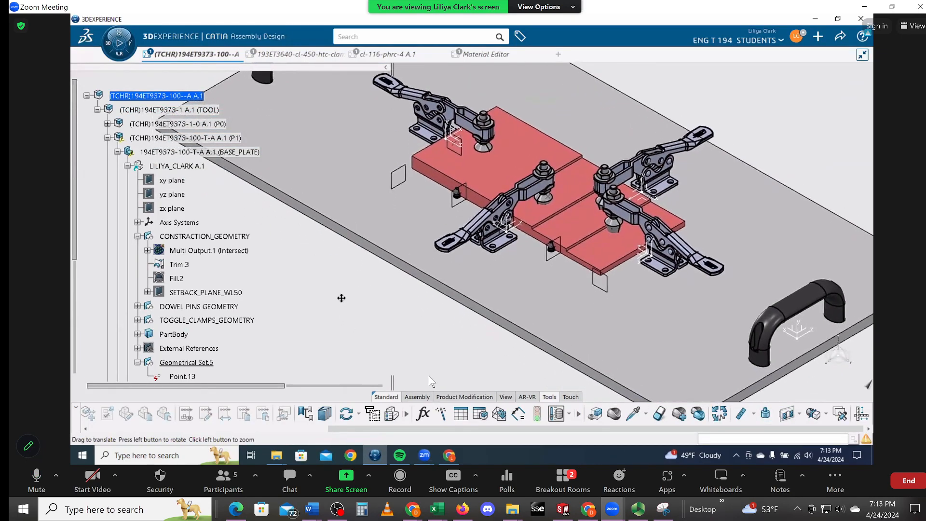
pyautogui.scroll(-1, 189, 311)
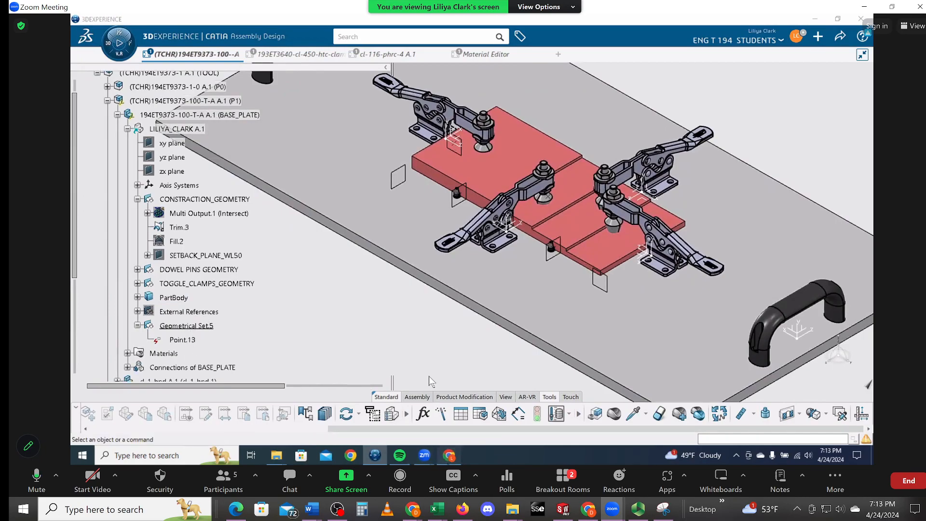
pyautogui.click(448, 455)
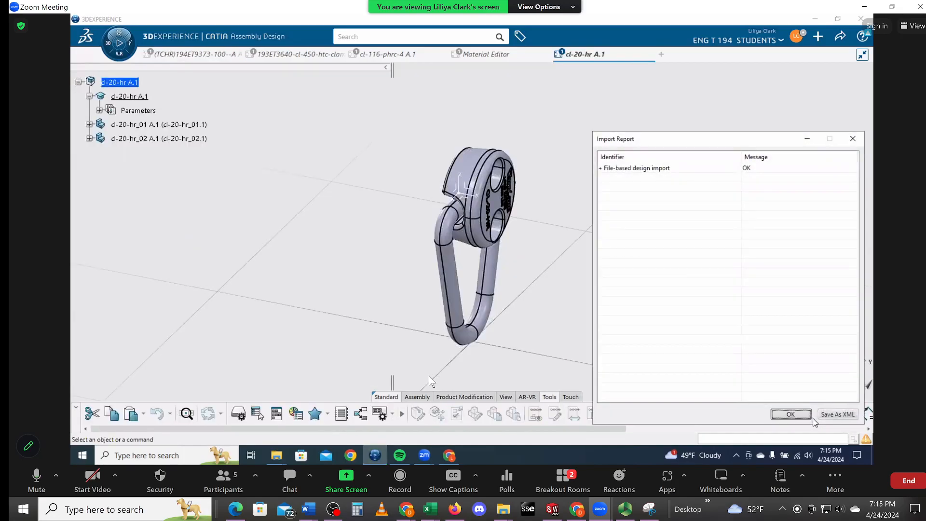
pyautogui.click(796, 417)
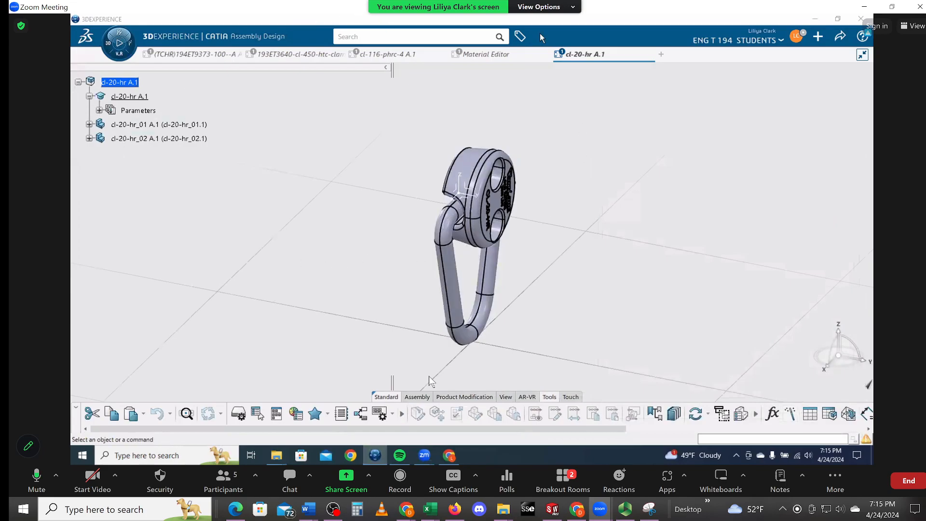
# Insert the existing cl-20-hr product from its open document into the P1 sub-assembly of the tool
pyautogui.click(196, 53)
pyautogui.scroll(3, 218, 236)
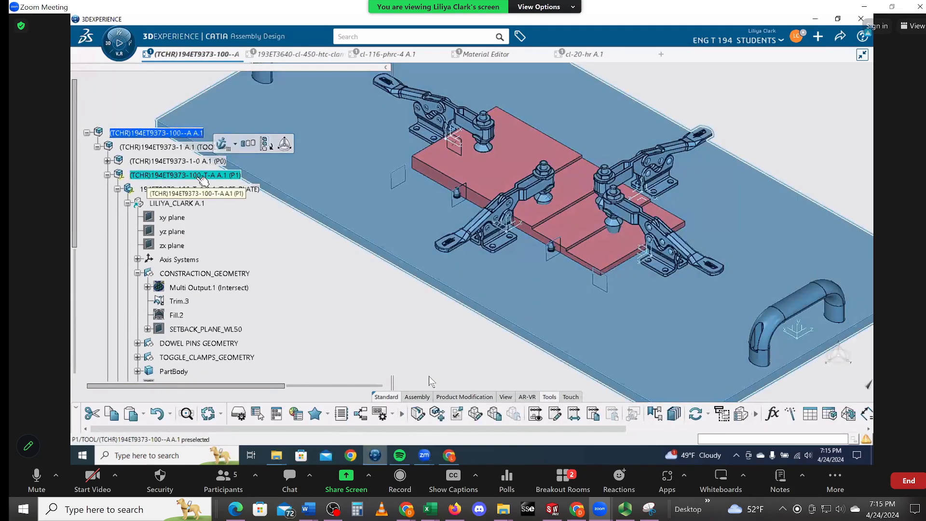
pyautogui.click(194, 176)
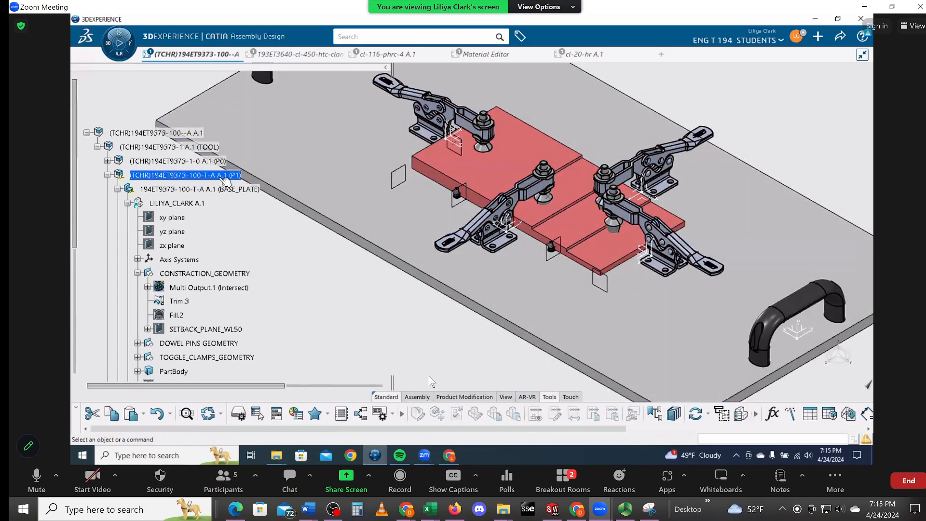
pyautogui.rightClick(221, 179)
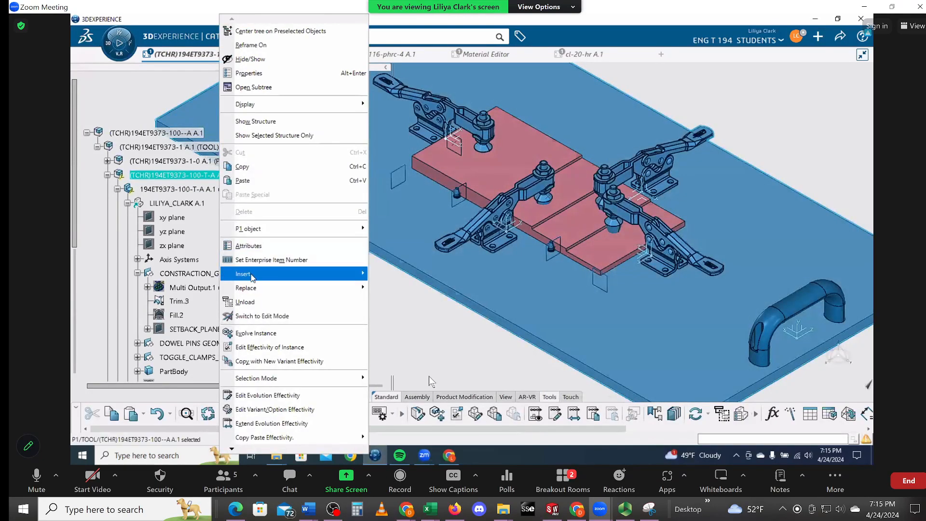
pyautogui.moveTo(251, 277)
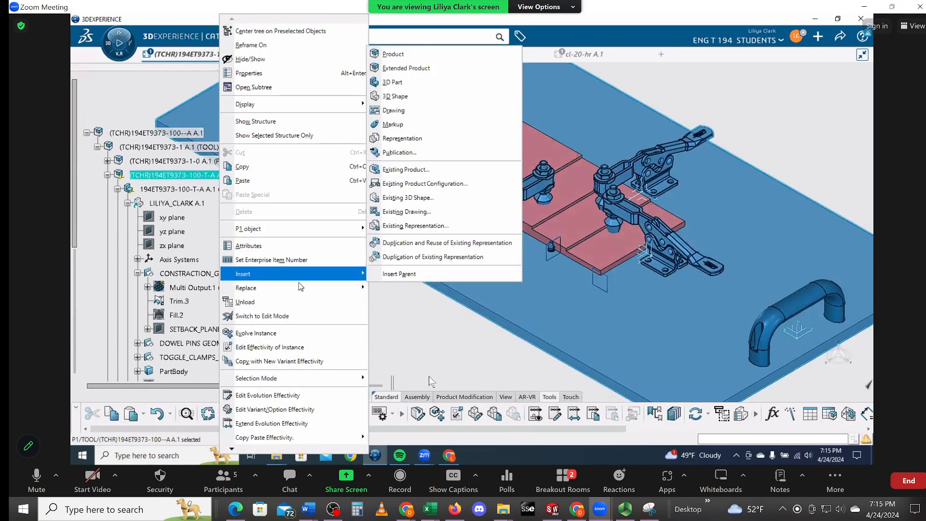
pyautogui.click(427, 171)
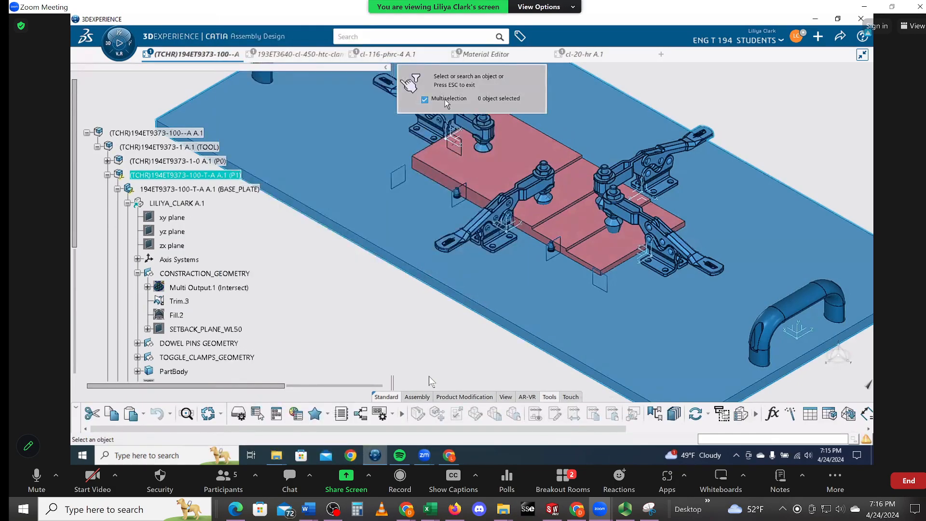
pyautogui.click(585, 54)
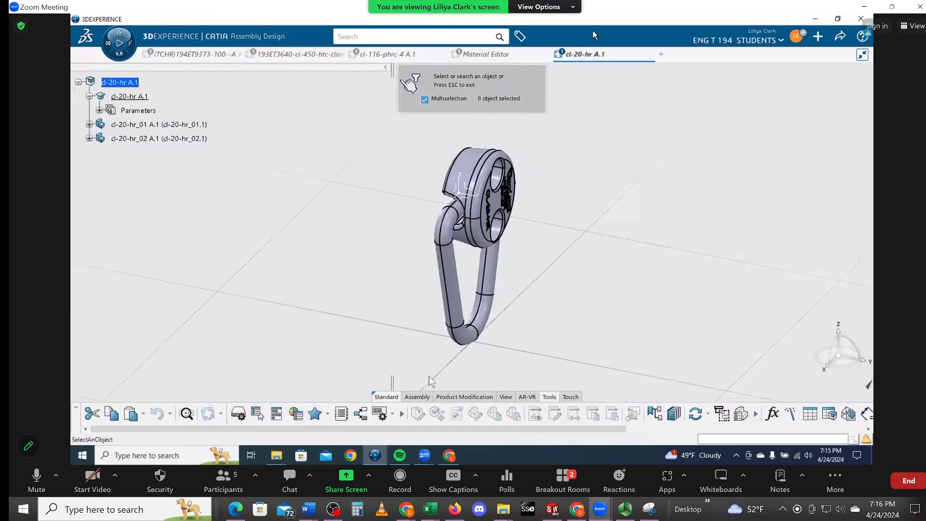
pyautogui.click(120, 82)
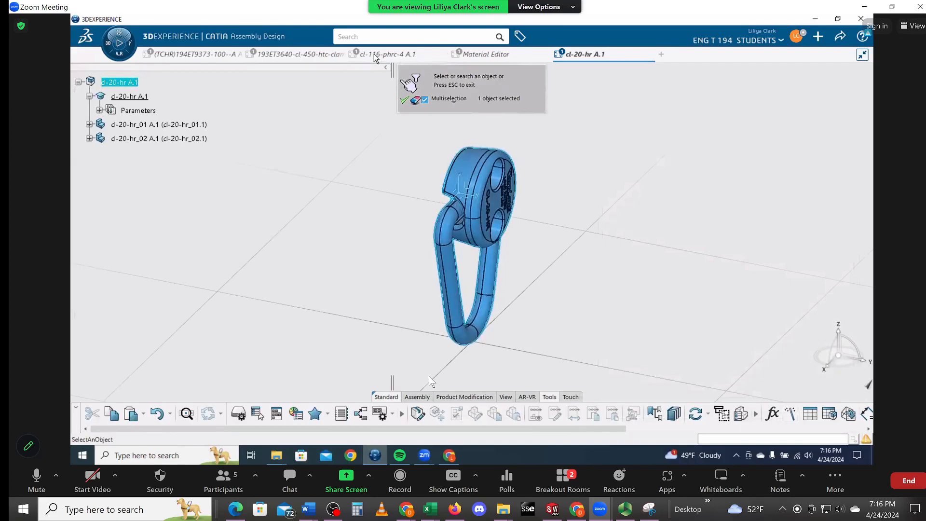
pyautogui.click(406, 100)
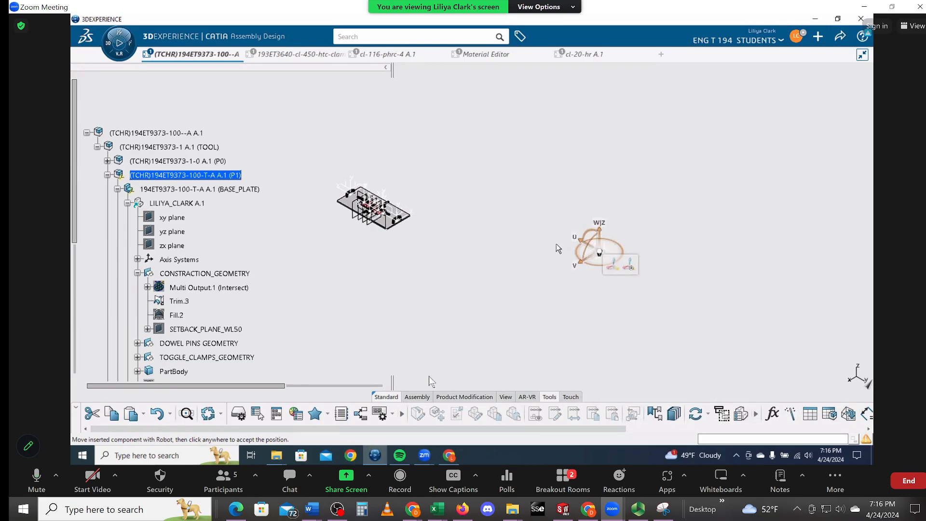
# Locate the inserted hoist ring away from the base plate and accept its default position
pyautogui.moveTo(577, 300); pyautogui.dragTo(590, 224, button='middle')
pyautogui.moveTo(733, 265); pyautogui.dragTo(439, 269, button='middle')
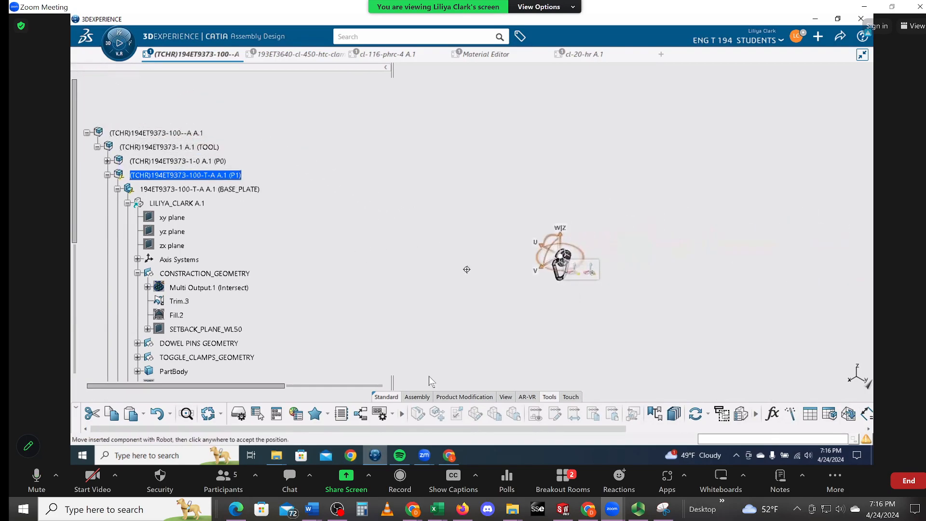
pyautogui.moveTo(531, 302); pyautogui.dragTo(324, 219, button='middle')
pyautogui.moveTo(470, 237); pyautogui.dragTo(637, 355, button='middle')
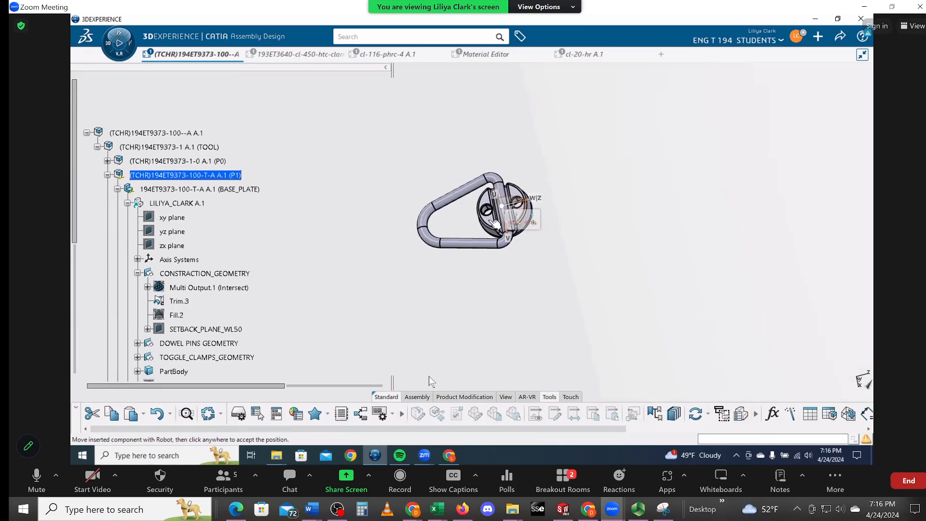
pyautogui.click(492, 221)
pyautogui.click(542, 288)
# Add a Contact constraint between the hoist ring's flat face around the mounting hole and the base plate's top face
pyautogui.moveTo(542, 288); pyautogui.dragTo(540, 238, button='middle')
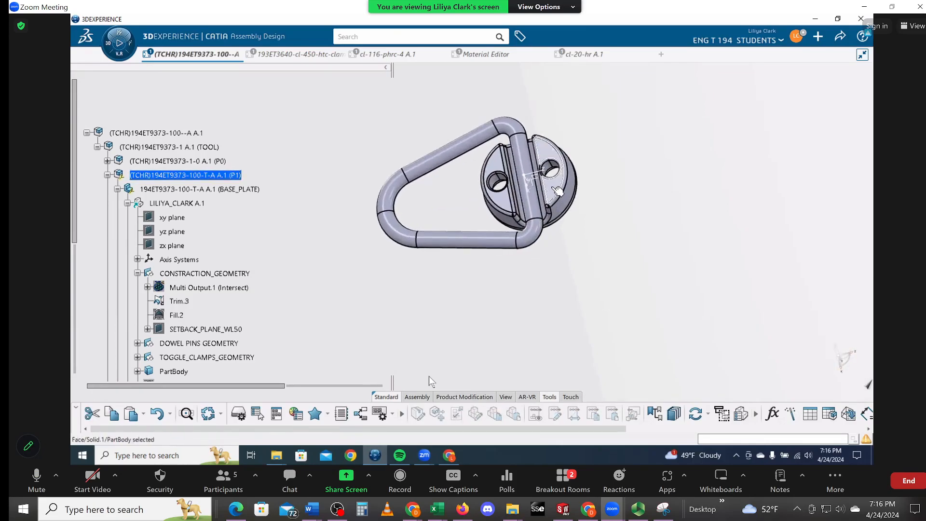
pyautogui.click(558, 191)
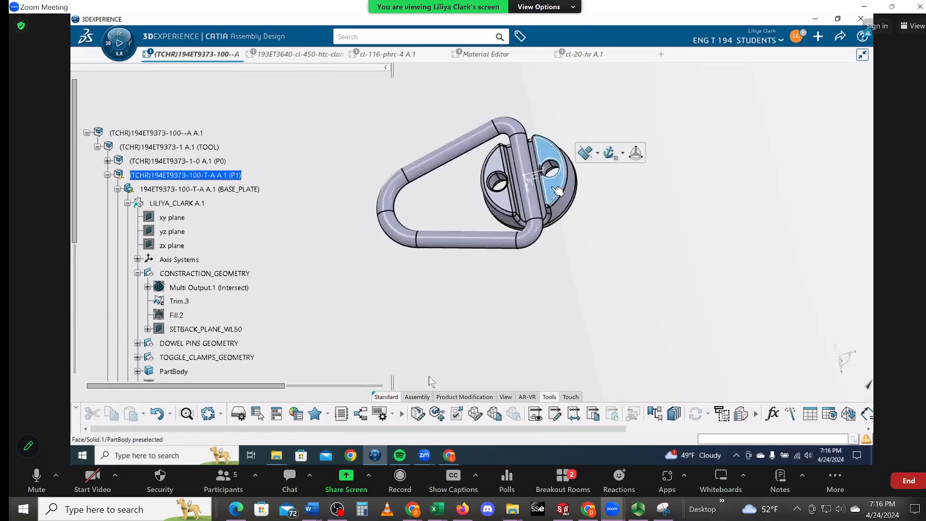
pyautogui.click(597, 153)
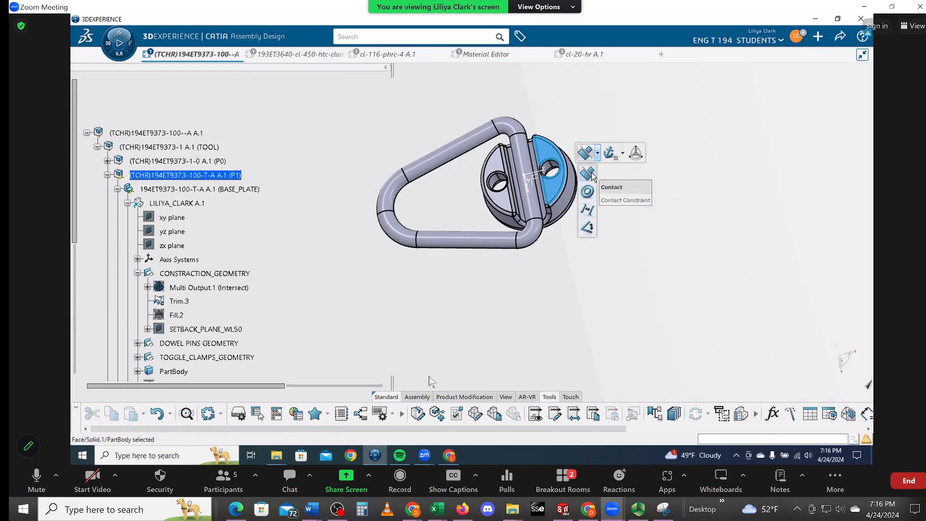
pyautogui.click(592, 174)
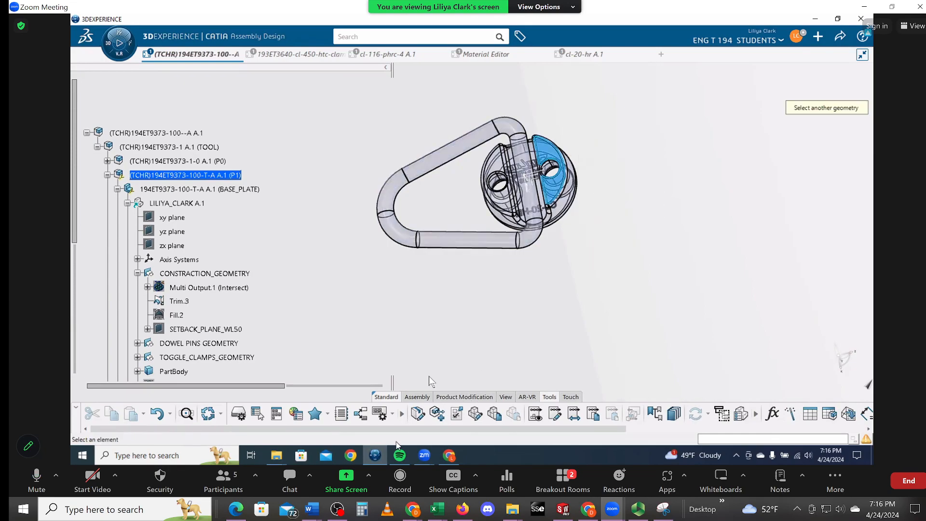
pyautogui.click(506, 396)
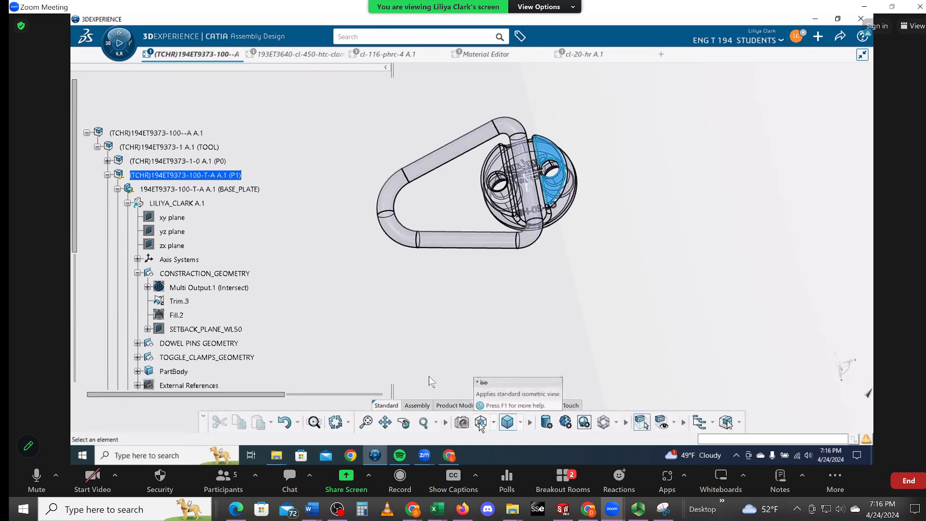
pyautogui.click(481, 423)
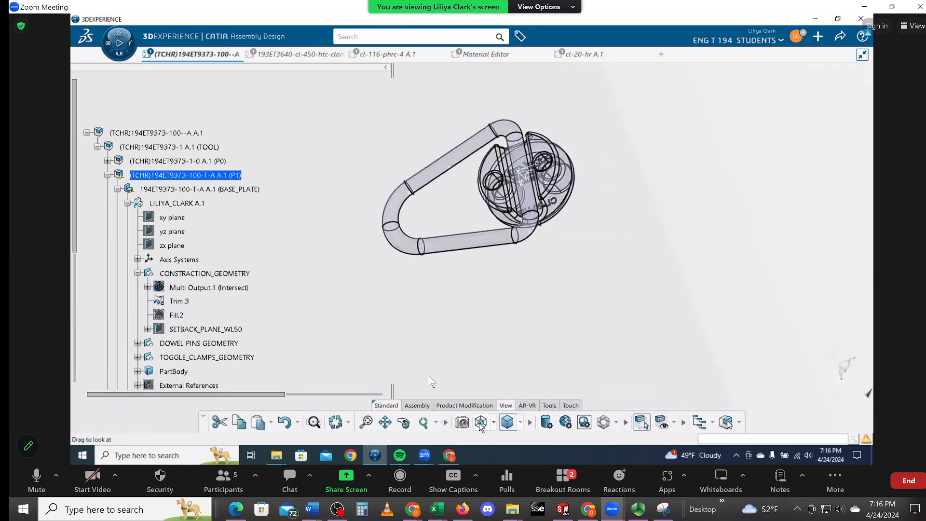
pyautogui.click(366, 422)
pyautogui.moveTo(406, 262); pyautogui.dragTo(597, 426, button='middle')
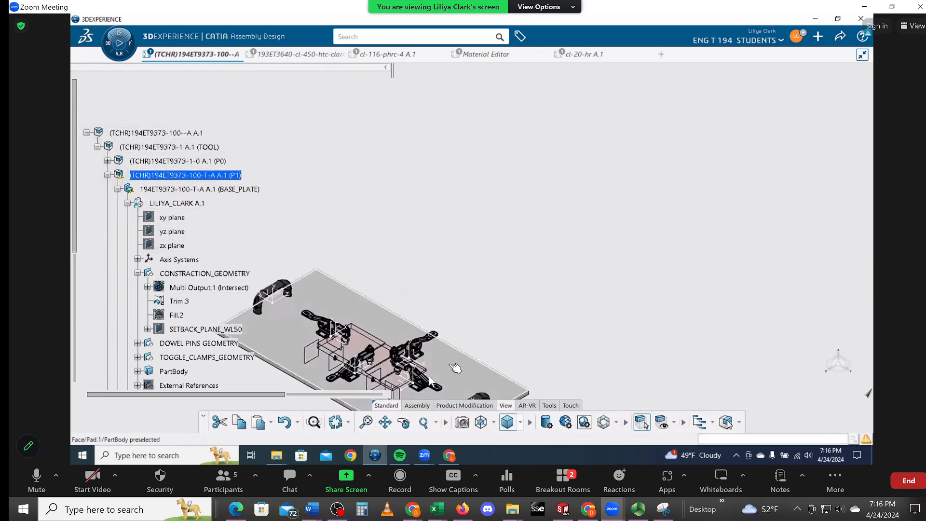
pyautogui.moveTo(562, 334); pyautogui.dragTo(599, 252, button='middle')
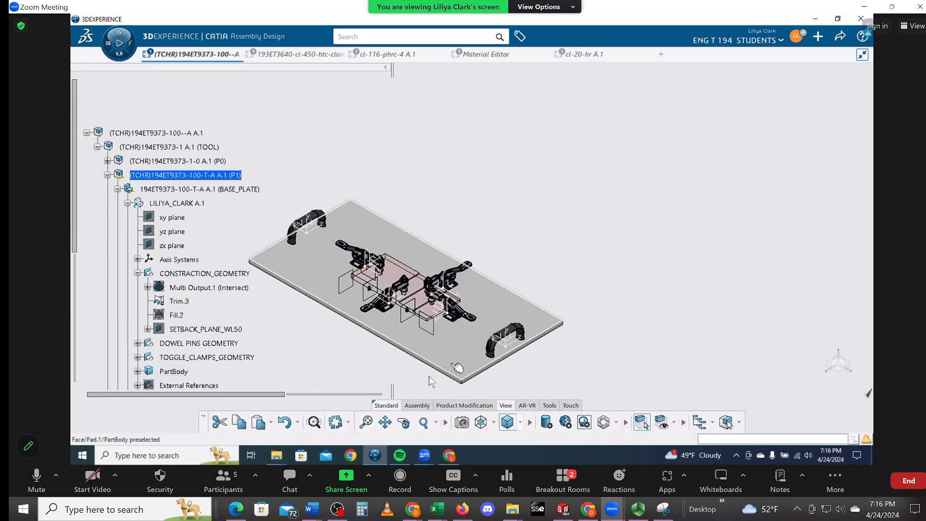
pyautogui.moveTo(563, 387); pyautogui.dragTo(531, 291, button='middle')
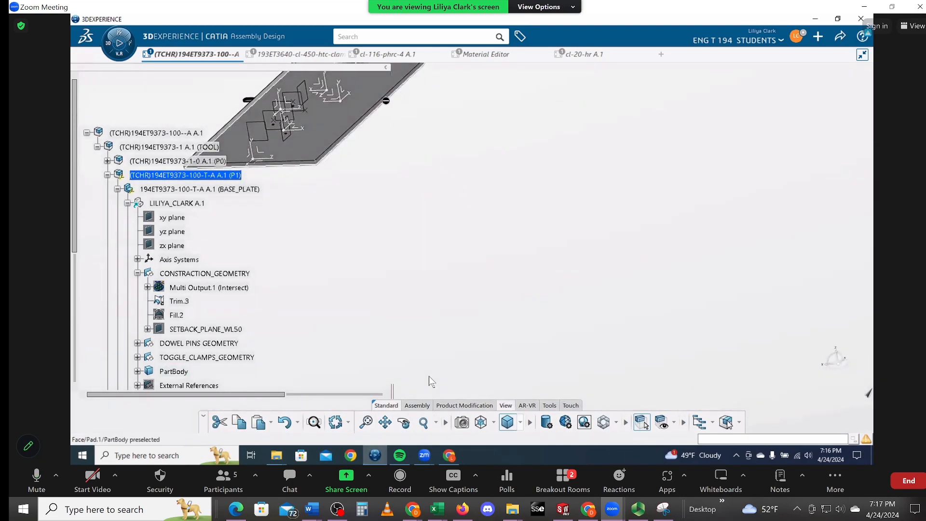
pyautogui.moveTo(411, 155); pyautogui.dragTo(545, 166, button='middle')
pyautogui.moveTo(546, 343); pyautogui.dragTo(554, 366, button='middle')
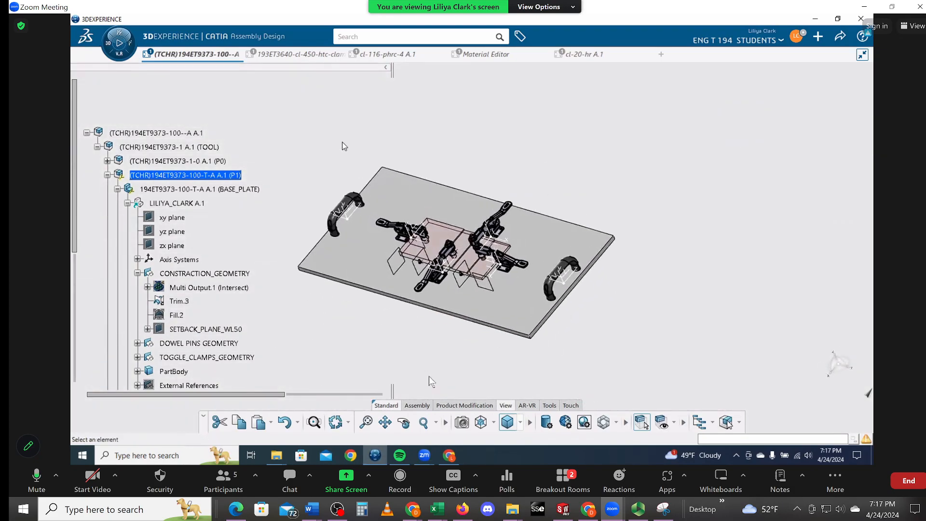
pyautogui.click(393, 180)
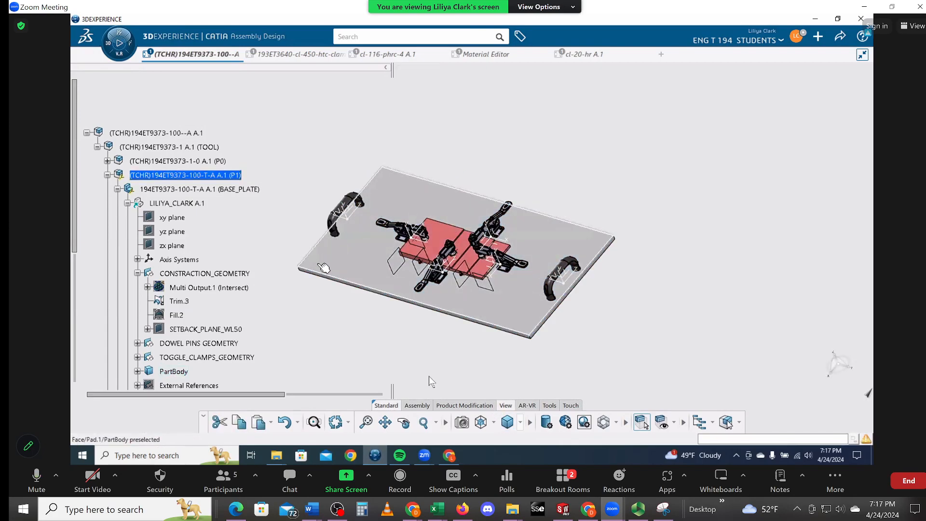
# Expand the inserted cl-20-hr product and its connections in the tree, and update the assembly
pyautogui.click(320, 264)
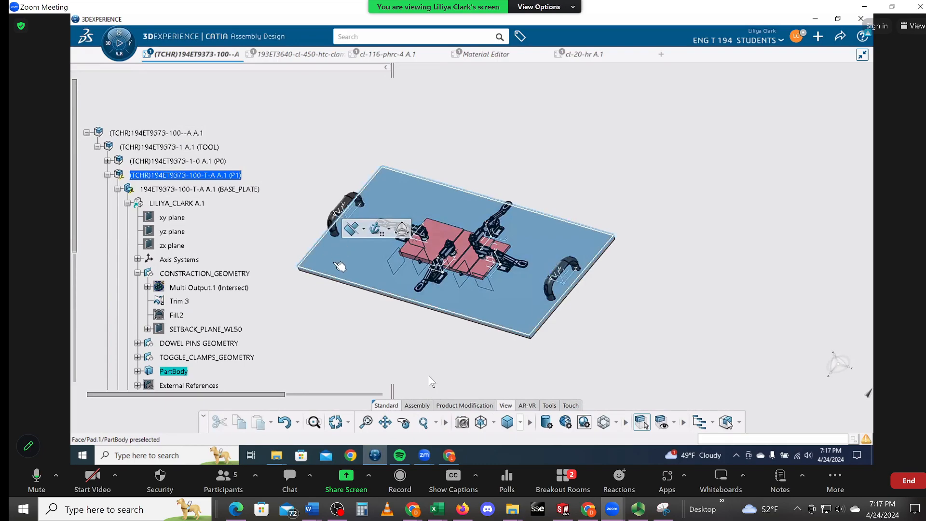
pyautogui.click(668, 268)
pyautogui.moveTo(672, 270); pyautogui.dragTo(591, 318, button='middle')
pyautogui.click(626, 244)
pyautogui.scroll(-4, 177, 306)
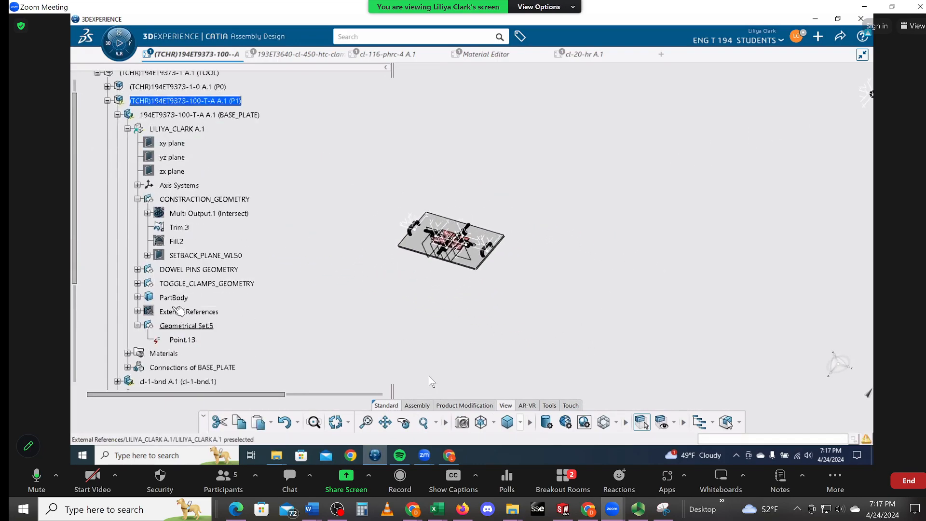
pyautogui.scroll(-5, 164, 294)
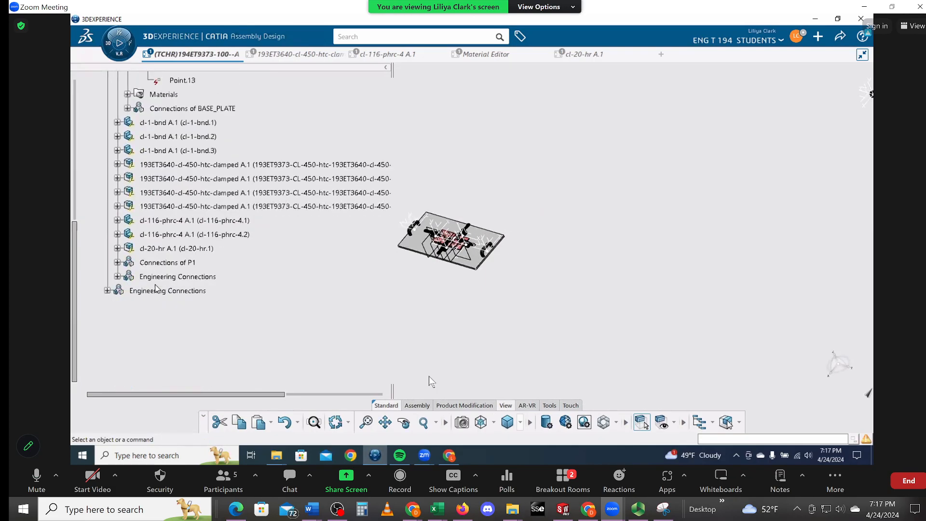
pyautogui.scroll(1, 152, 300)
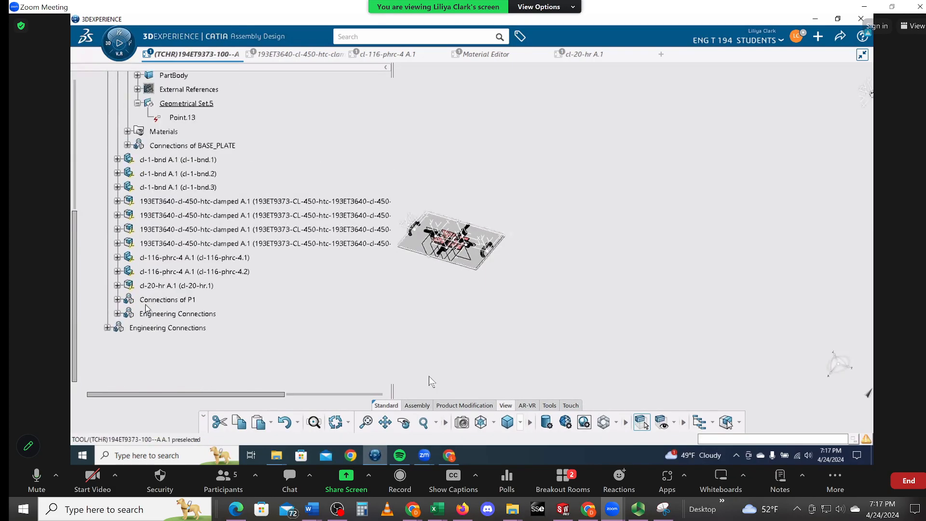
pyautogui.click(118, 286)
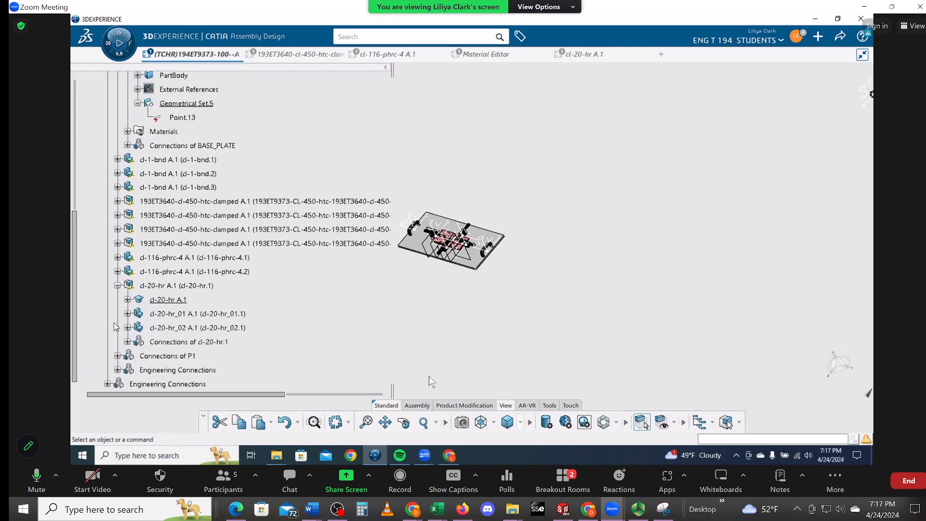
pyautogui.click(127, 341)
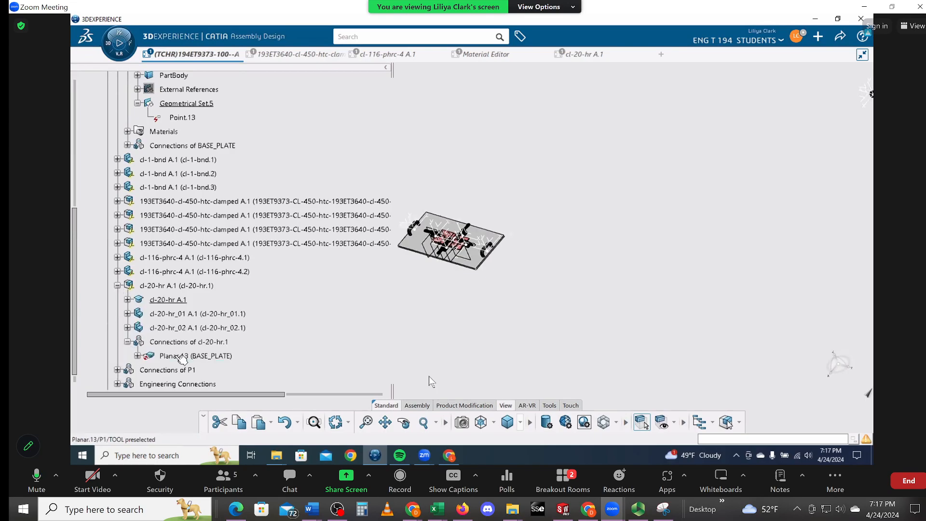
pyautogui.click(337, 423)
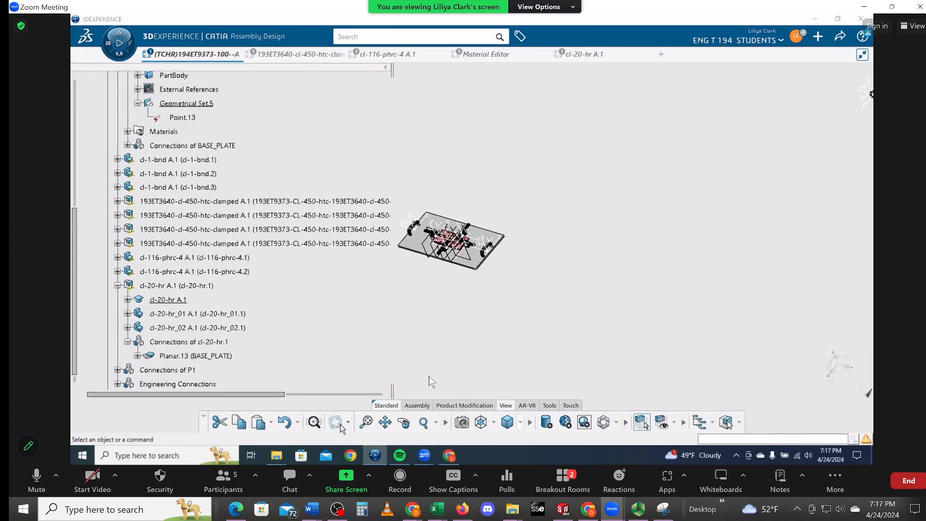
pyautogui.moveTo(666, 336); pyautogui.dragTo(469, 334, button='middle')
pyautogui.moveTo(564, 259); pyautogui.dragTo(554, 342, button='middle')
pyautogui.moveTo(682, 258); pyautogui.dragTo(639, 274, button='middle')
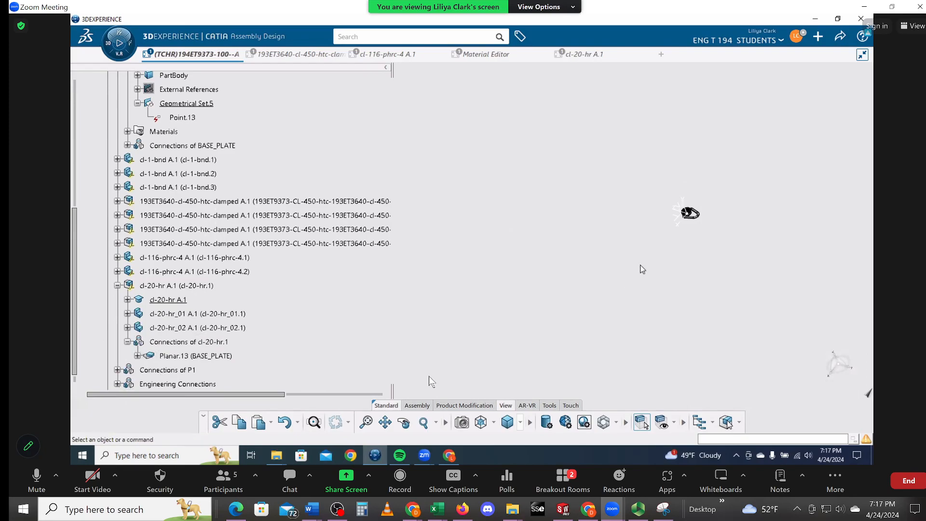
pyautogui.click(417, 406)
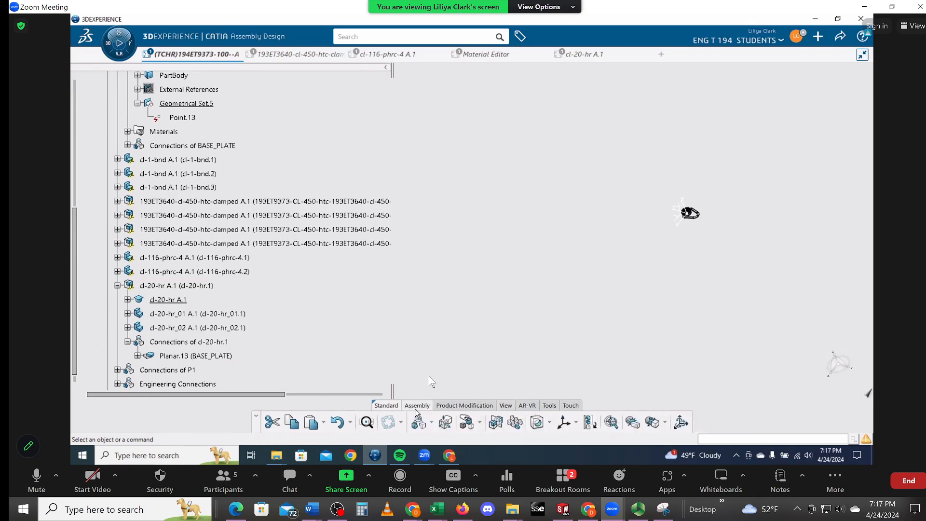
pyautogui.click(466, 422)
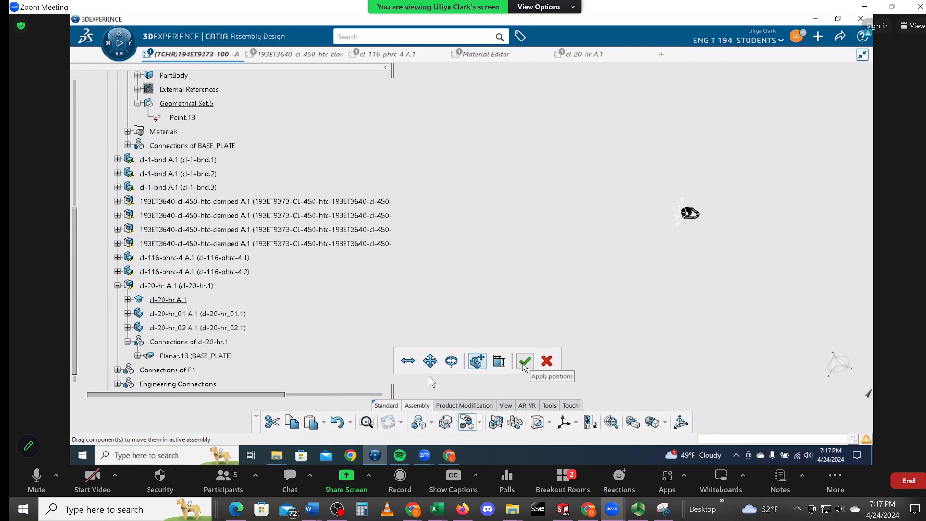
pyautogui.click(431, 361)
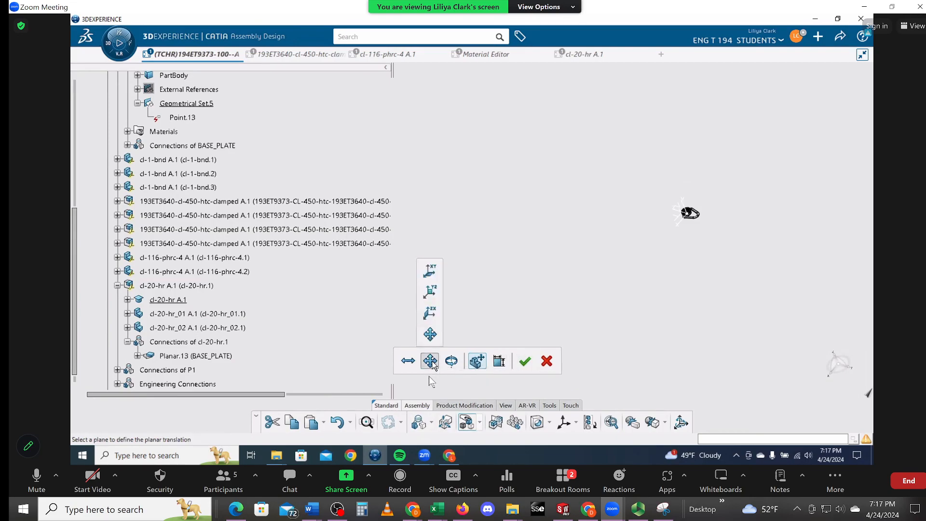
pyautogui.click(430, 334)
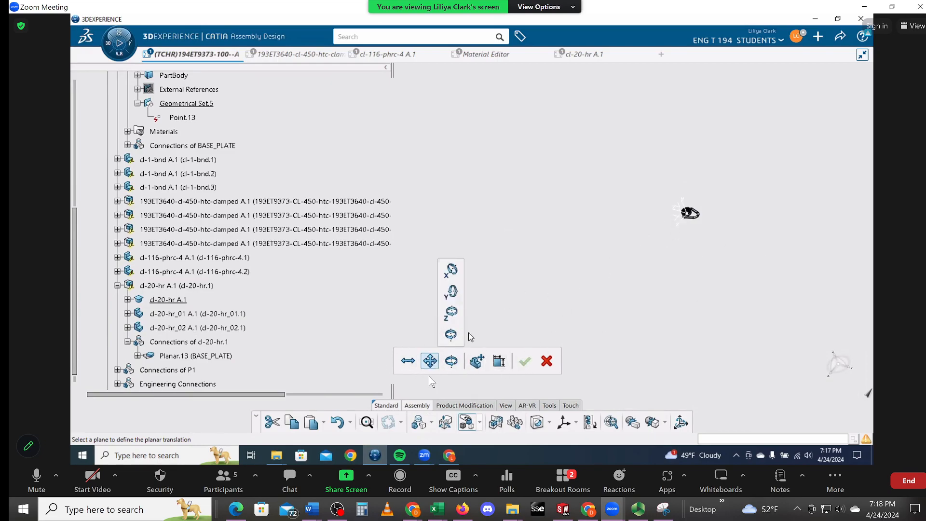
pyautogui.moveTo(683, 264); pyautogui.dragTo(338, 300, button='middle')
pyautogui.moveTo(819, 251); pyautogui.dragTo(502, 312, button='middle')
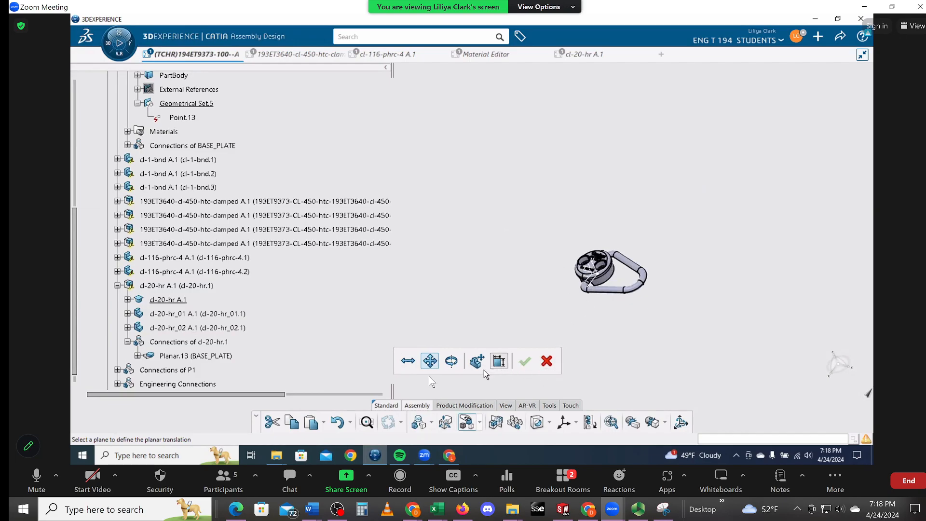
pyautogui.click(546, 363)
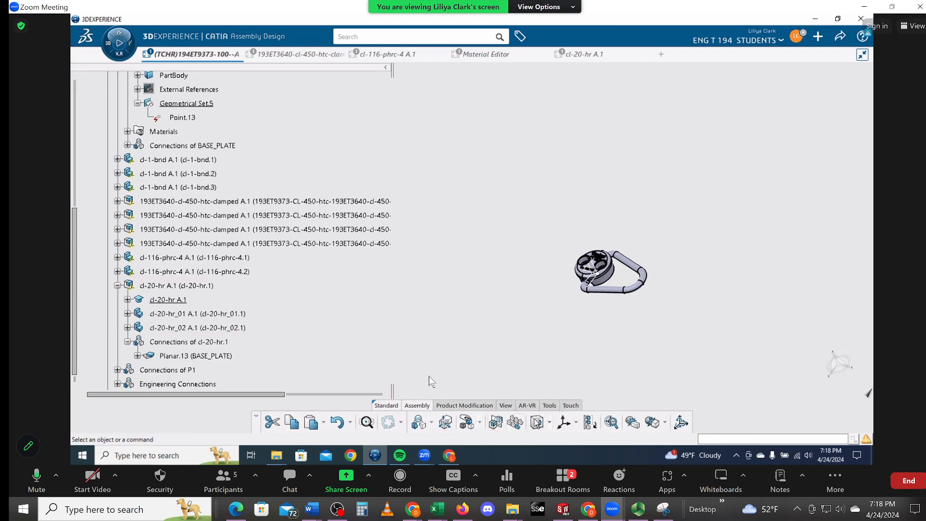
# Manipulate the hoist ring with a planar translation to place it just off the base plate's corner, and apply the position
pyautogui.click(467, 423)
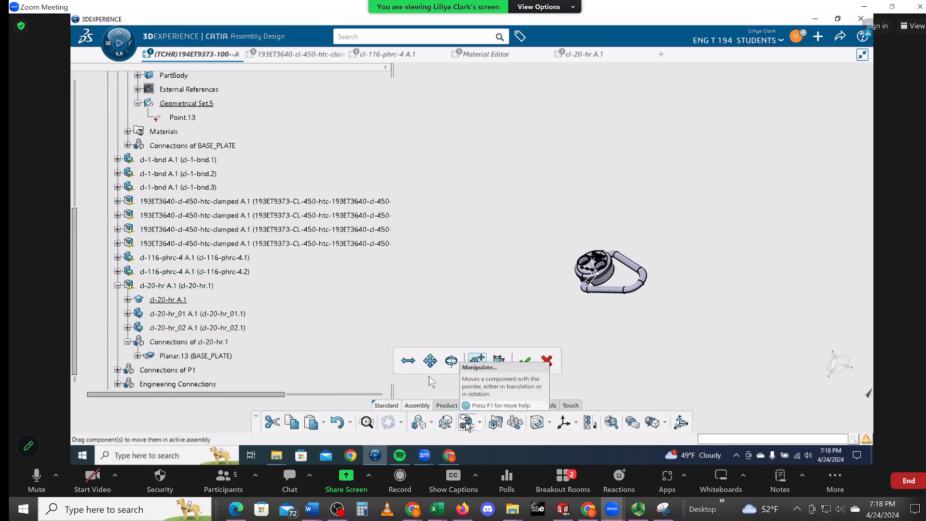
pyautogui.click(430, 361)
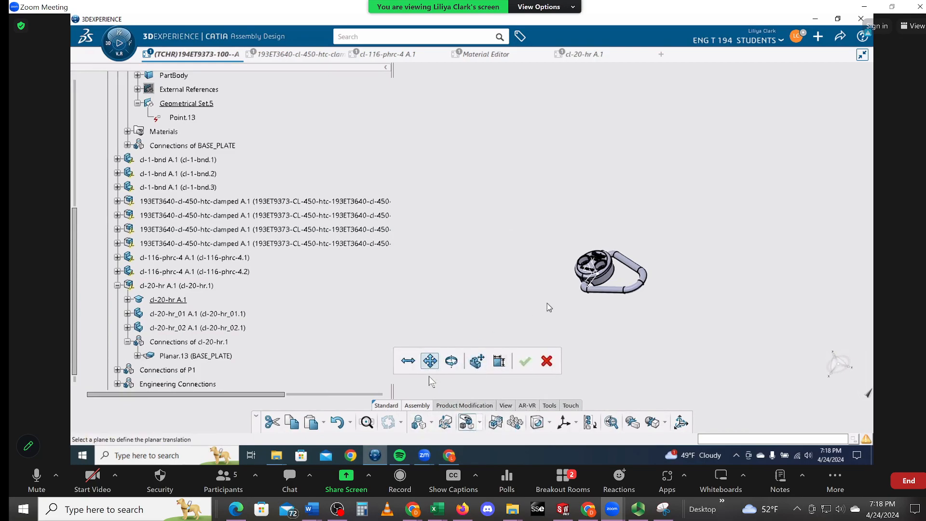
pyautogui.click(588, 272)
pyautogui.moveTo(597, 274); pyautogui.dragTo(192, 192)
pyautogui.moveTo(361, 161); pyautogui.dragTo(503, 316, button='middle')
pyautogui.moveTo(460, 237); pyautogui.dragTo(268, 336)
pyautogui.moveTo(299, 343); pyautogui.dragTo(624, 149, button='middle')
pyautogui.moveTo(691, 230); pyautogui.dragTo(693, 189, button='middle')
pyautogui.moveTo(828, 166); pyautogui.dragTo(605, 244)
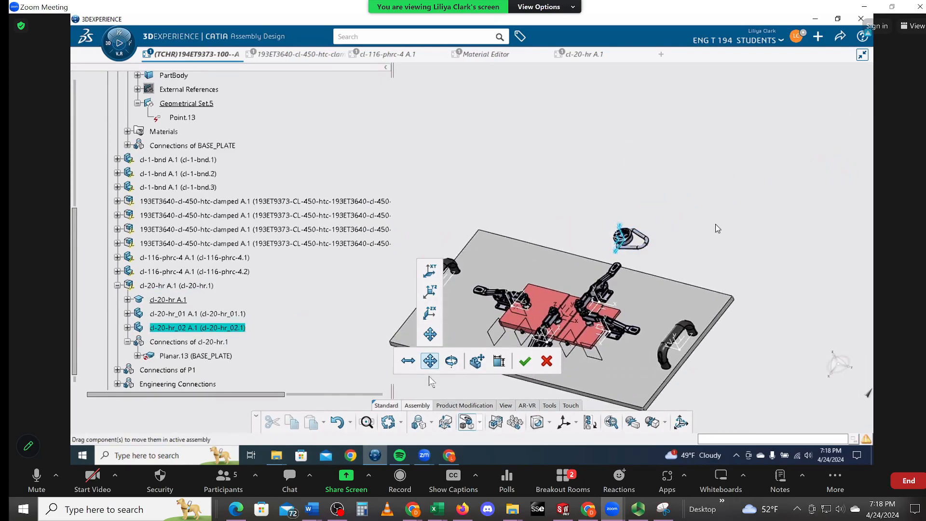
pyautogui.moveTo(713, 226); pyautogui.dragTo(692, 149, button='middle')
pyautogui.moveTo(714, 191); pyautogui.dragTo(684, 41, button='middle')
pyautogui.moveTo(731, 98); pyautogui.dragTo(641, 115, button='middle')
pyautogui.moveTo(801, 99); pyautogui.dragTo(87, 446)
pyautogui.moveTo(531, 212); pyautogui.dragTo(858, 22, button='middle')
pyautogui.moveTo(405, 260); pyautogui.dragTo(371, 304)
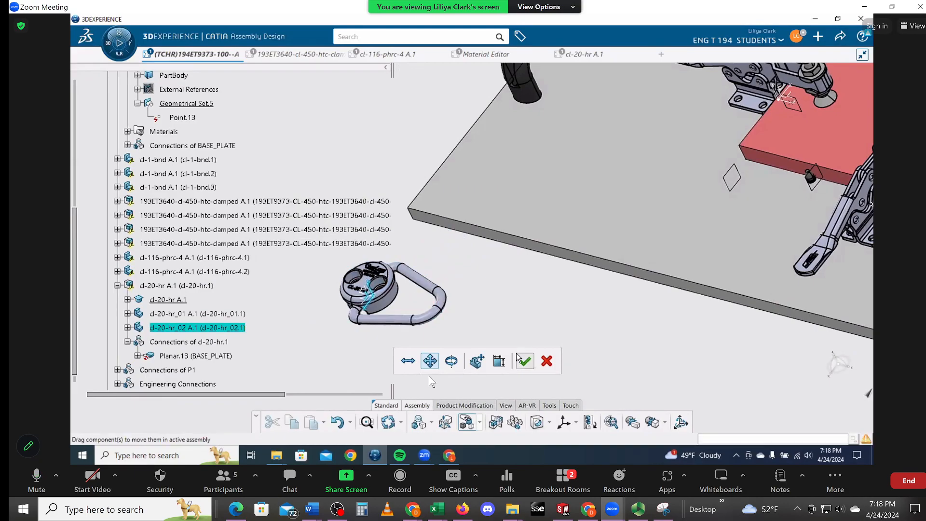
pyautogui.click(525, 362)
pyautogui.moveTo(581, 331); pyautogui.dragTo(608, 359, button='middle')
pyautogui.moveTo(568, 332); pyautogui.dragTo(575, 444, button='middle')
pyautogui.moveTo(588, 267); pyautogui.dragTo(615, 363, button='middle')
pyautogui.moveTo(603, 313); pyautogui.dragTo(629, 331, button='middle')
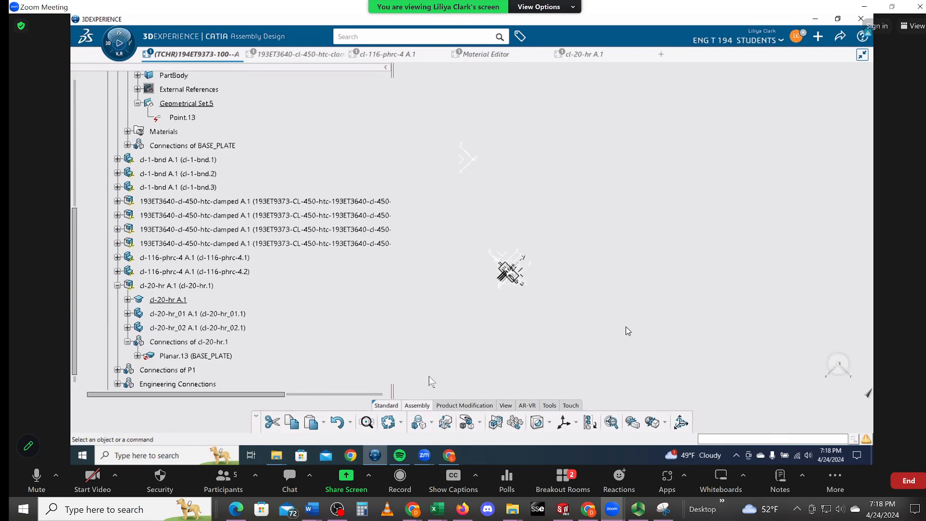
pyautogui.moveTo(542, 200); pyautogui.dragTo(618, 206, button='middle')
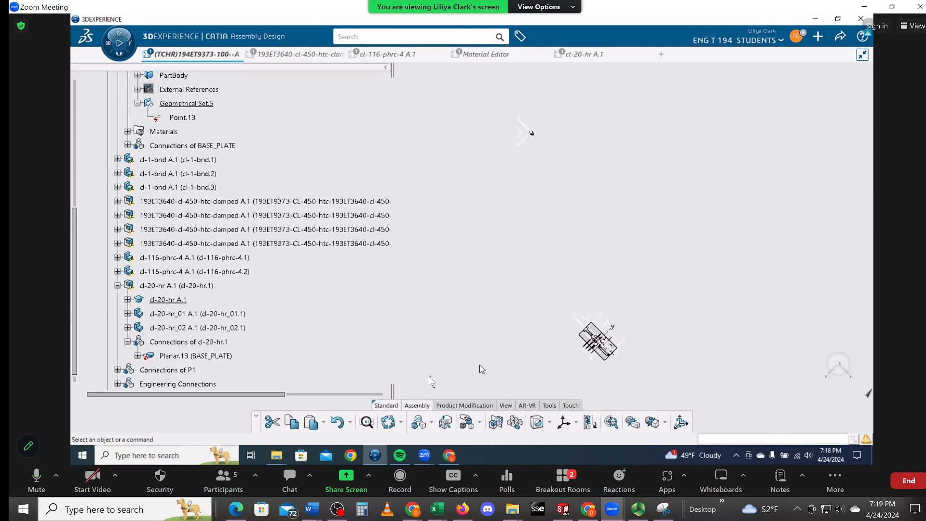
pyautogui.click(480, 423)
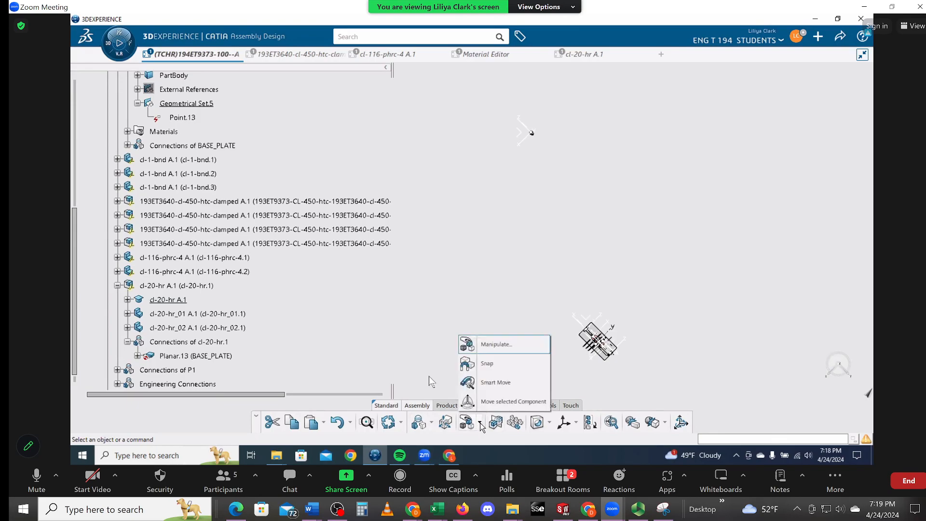
pyautogui.click(494, 403)
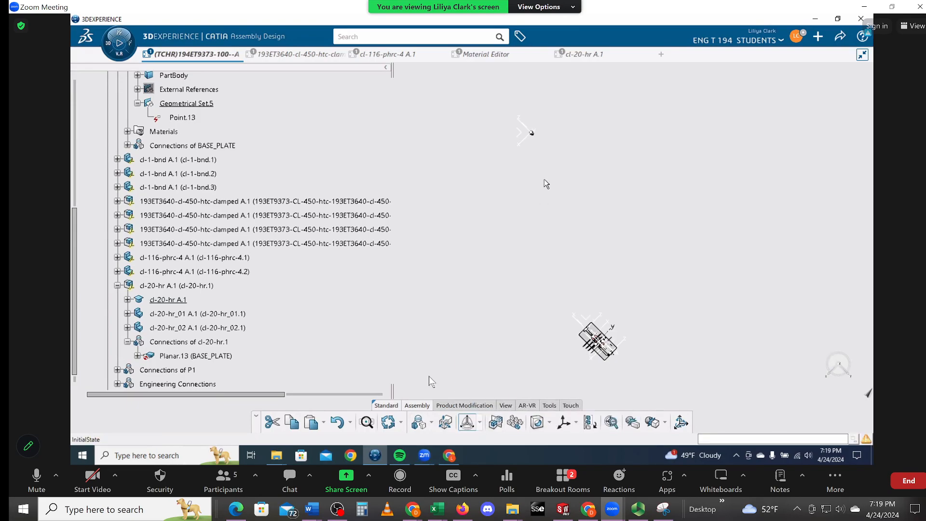
pyautogui.click(528, 138)
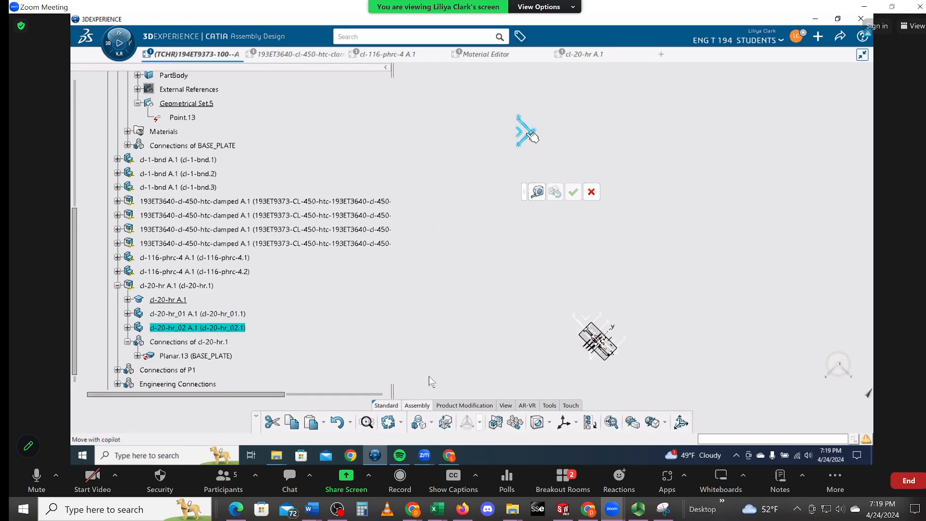
pyautogui.click(589, 190)
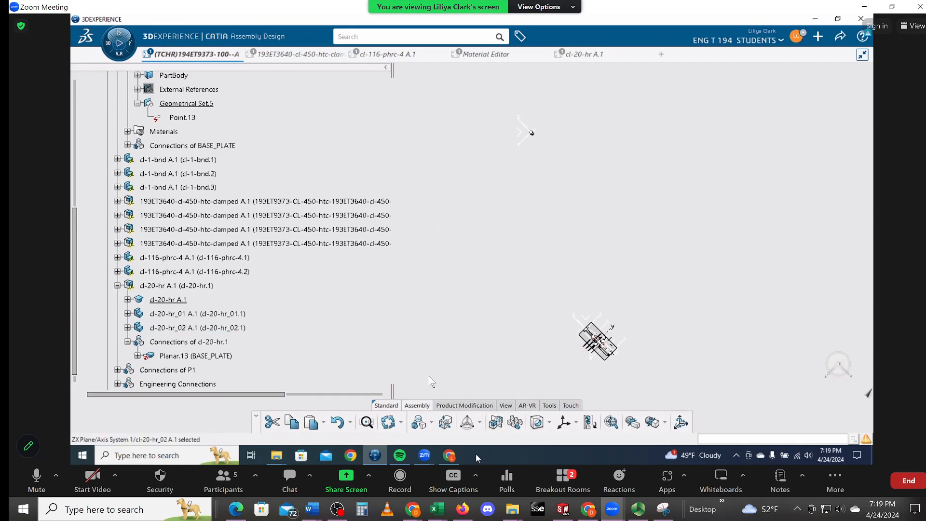
# Move the hoist ring close to the base plate with Move selected Component and apply the position
pyautogui.click(468, 423)
pyautogui.moveTo(530, 132); pyautogui.dragTo(555, 368)
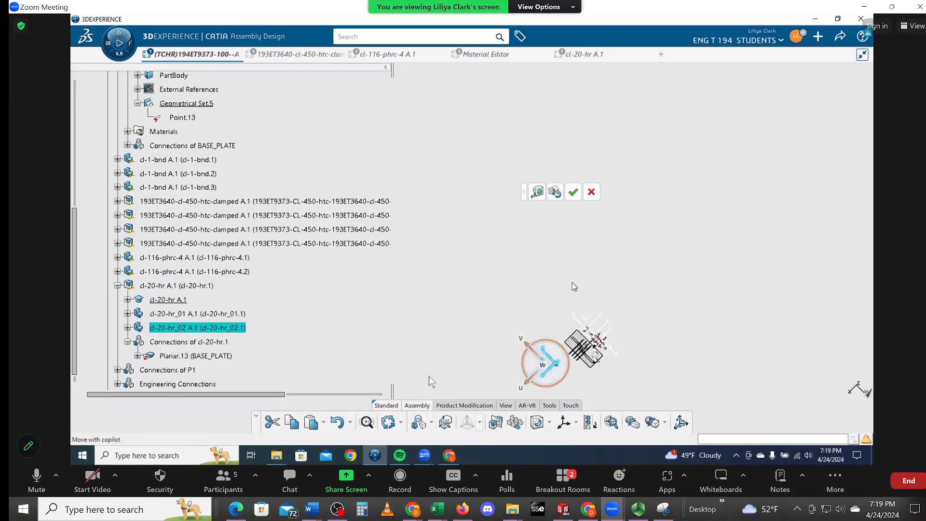
pyautogui.click(574, 193)
pyautogui.moveTo(565, 338); pyautogui.dragTo(569, 203, button='middle')
pyautogui.moveTo(587, 268); pyautogui.dragTo(603, 145, button='middle')
pyautogui.moveTo(651, 193); pyautogui.dragTo(365, 291, button='middle')
pyautogui.moveTo(553, 291); pyautogui.dragTo(554, 255, button='middle')
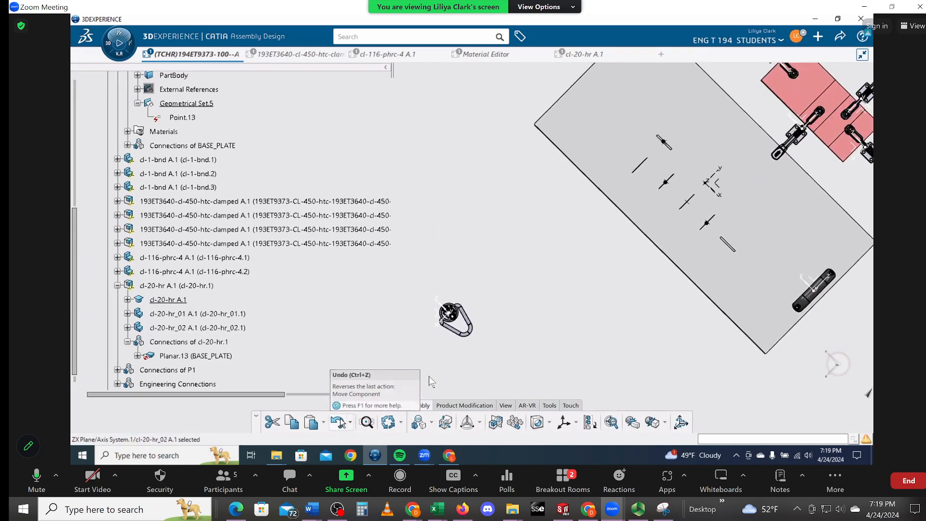
# Undo the hoist ring moves and update the assembly
pyautogui.hotkey('ctrl', 'z')
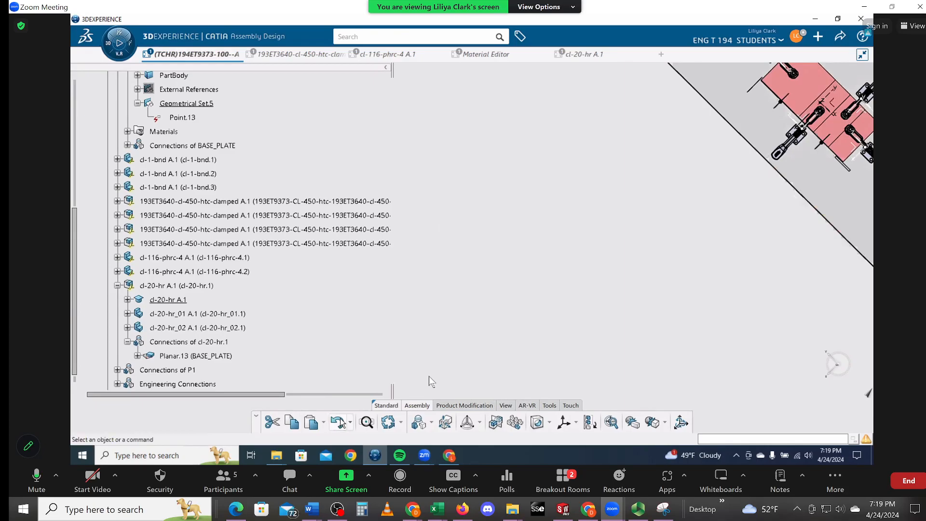
pyautogui.click(340, 422)
pyautogui.moveTo(579, 230); pyautogui.dragTo(541, 319, button='middle')
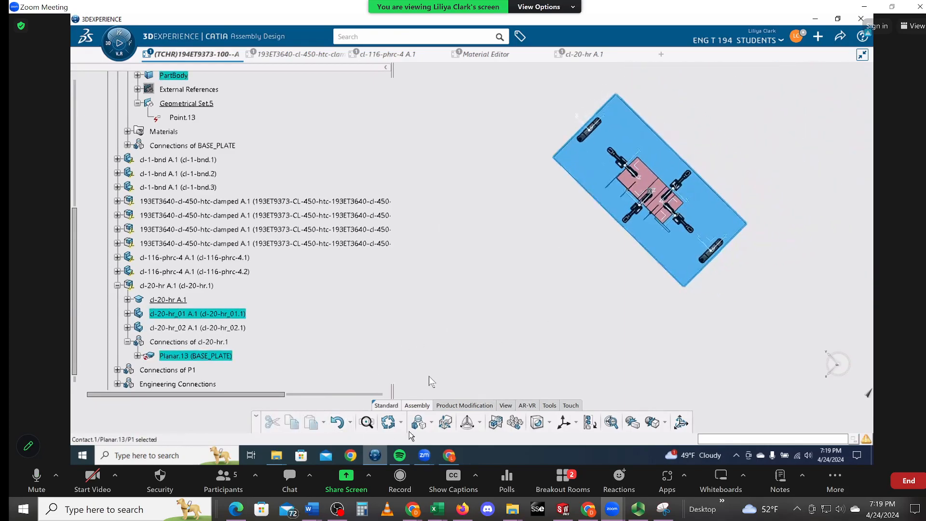
pyautogui.click(520, 279)
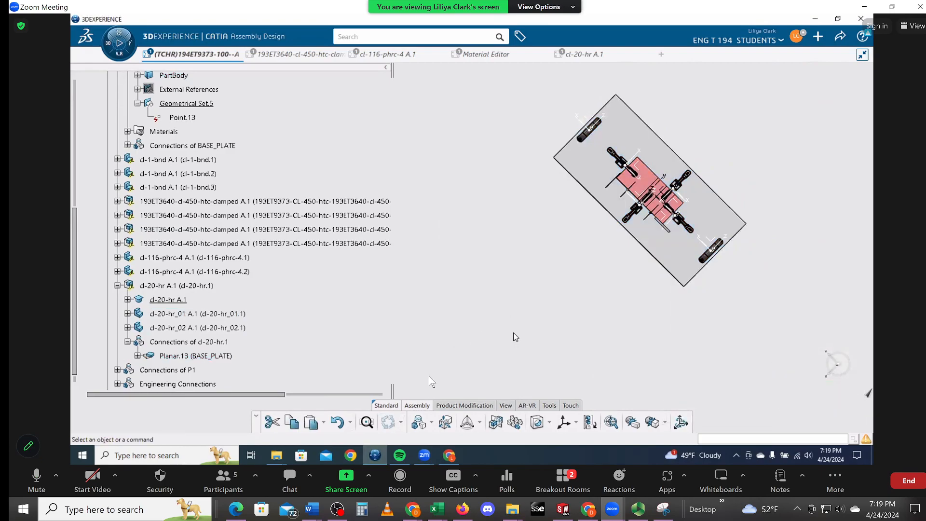
# Start a planar translation of the cl-20-hr hoist ring with Manipulate and bring it next to the base plate
pyautogui.moveTo(566, 318); pyautogui.dragTo(566, 340, button='middle')
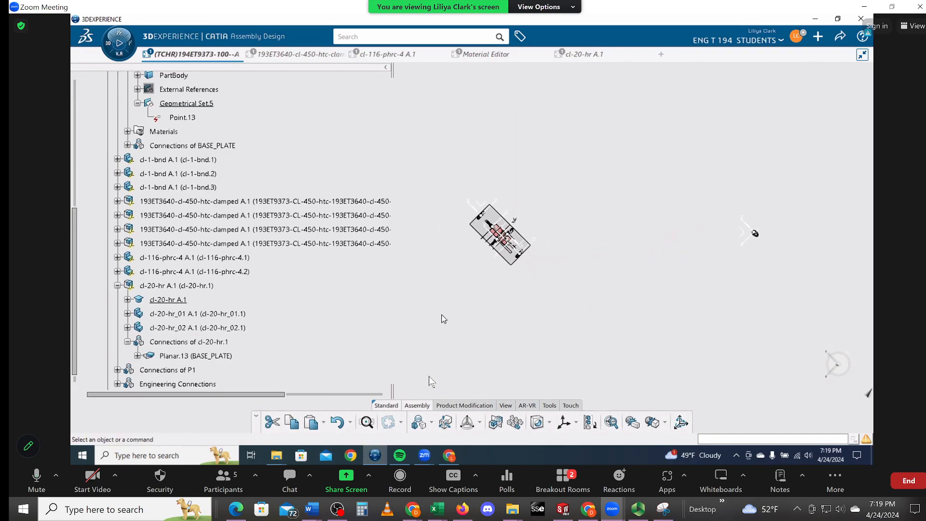
pyautogui.click(480, 424)
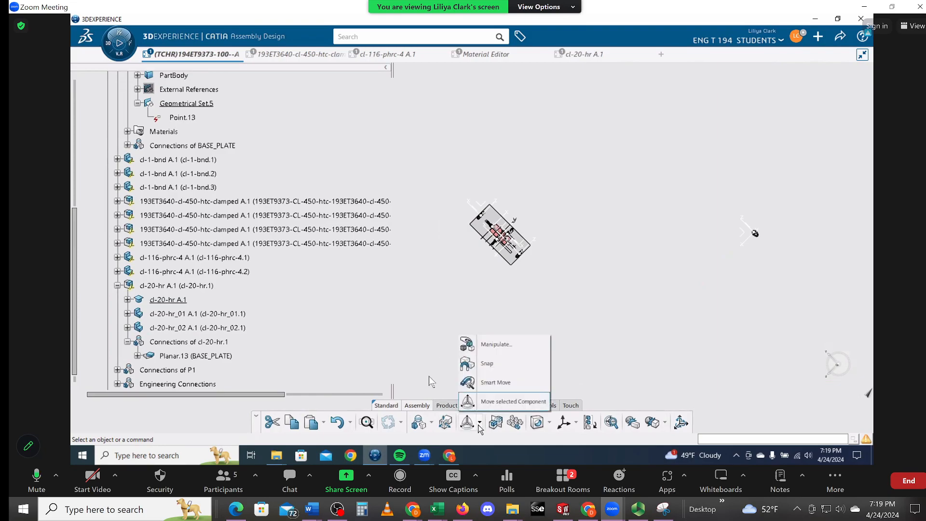
pyautogui.click(610, 336)
pyautogui.click(480, 423)
pyautogui.click(491, 345)
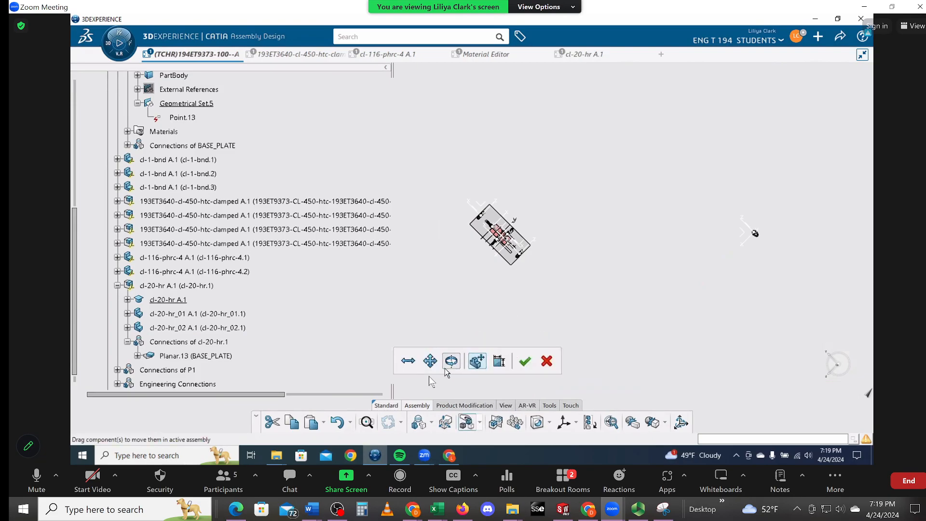
pyautogui.click(430, 361)
pyautogui.click(431, 361)
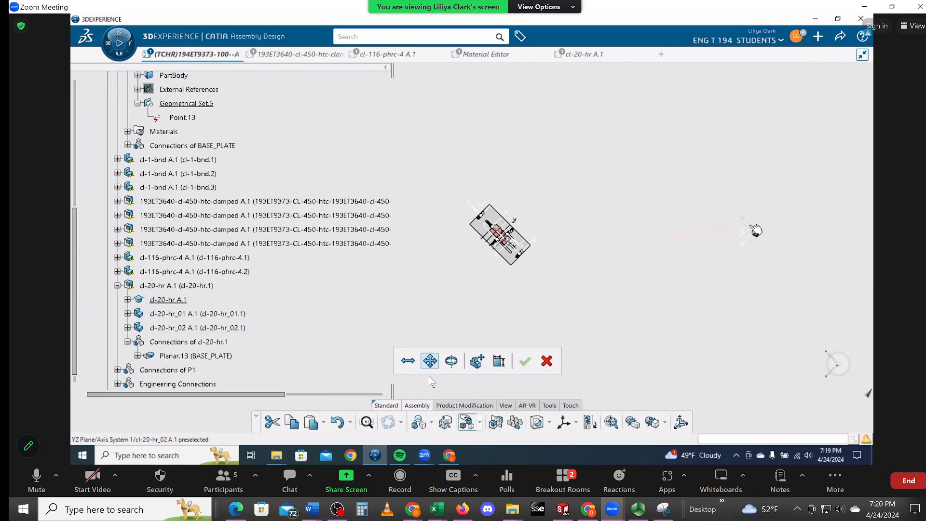
pyautogui.moveTo(755, 231); pyautogui.dragTo(469, 232)
# Reposition the hoist ring inside the base plate's long edge near its corner and apply the position
pyautogui.moveTo(470, 252); pyautogui.dragTo(479, 285, button='middle')
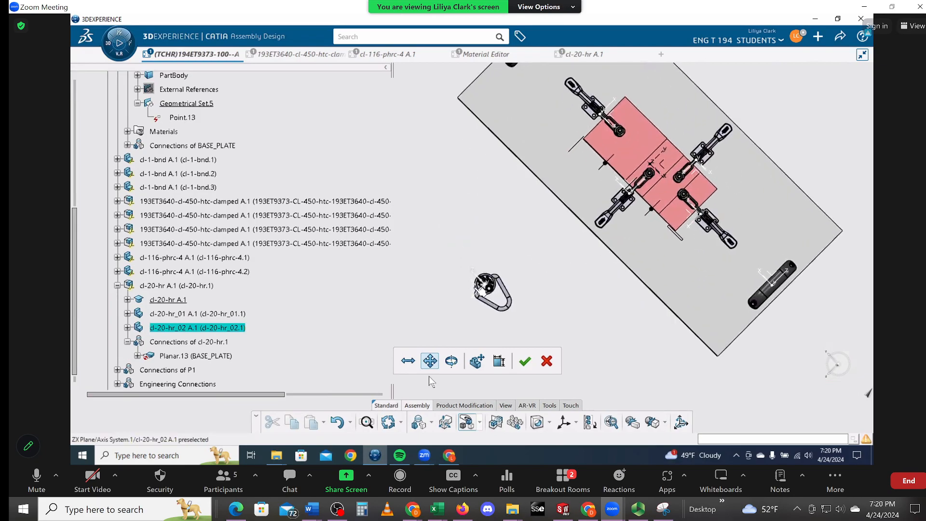
pyautogui.moveTo(477, 274); pyautogui.dragTo(413, 153)
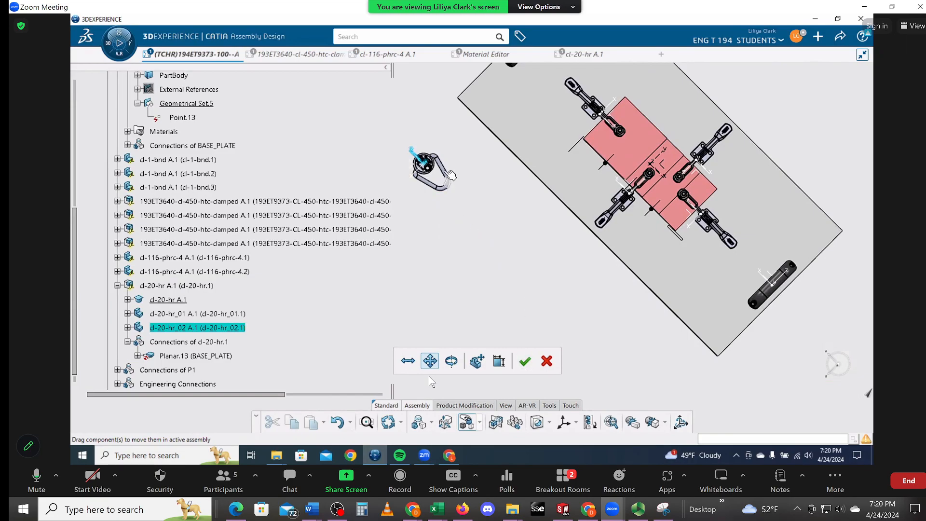
pyautogui.moveTo(424, 158); pyautogui.dragTo(499, 102)
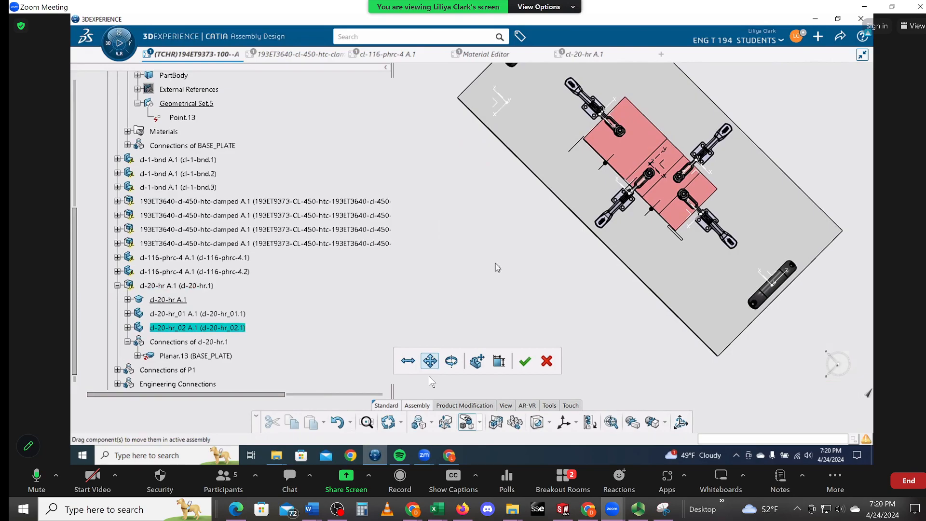
pyautogui.click(525, 360)
# Inspect the base plate's edge and underside to locate the hoist ring relative to the plate
pyautogui.moveTo(526, 205); pyautogui.dragTo(548, 203, button='middle')
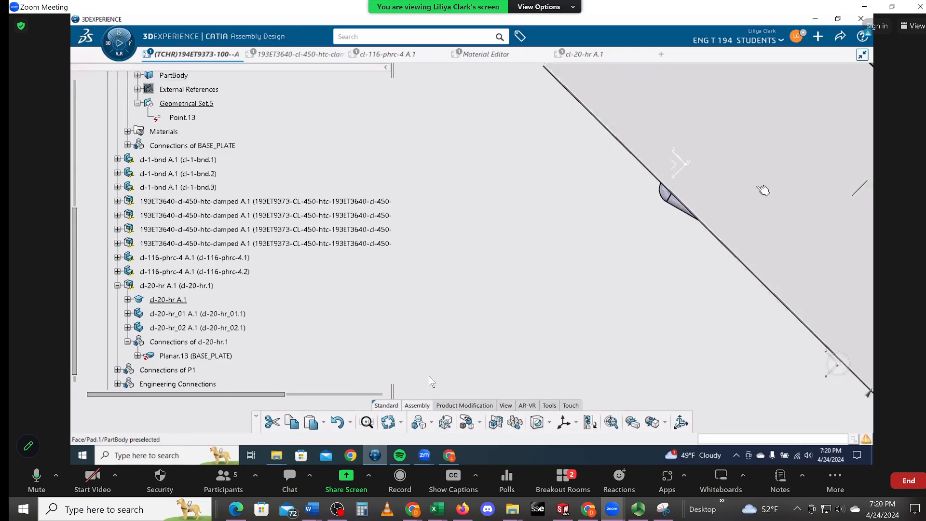
pyautogui.click(762, 190)
pyautogui.click(656, 239)
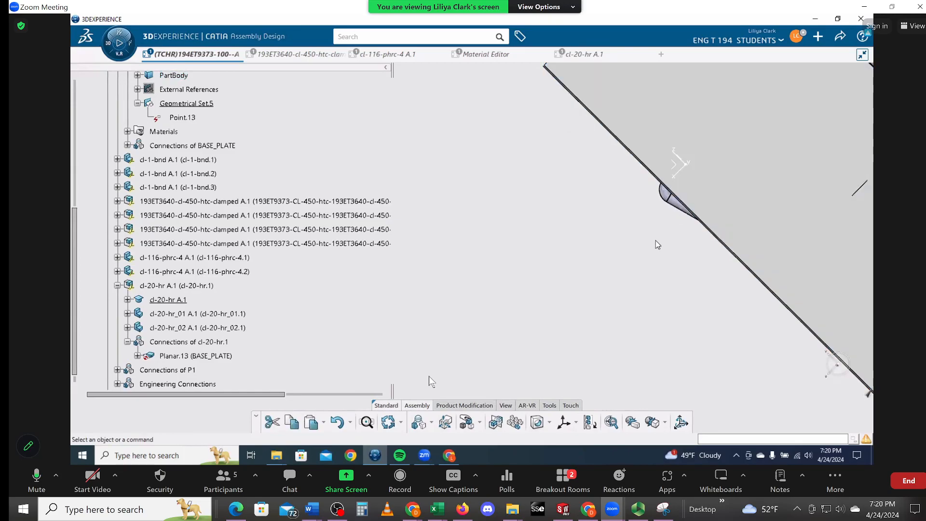
pyautogui.moveTo(711, 188); pyautogui.dragTo(741, 180, button='middle')
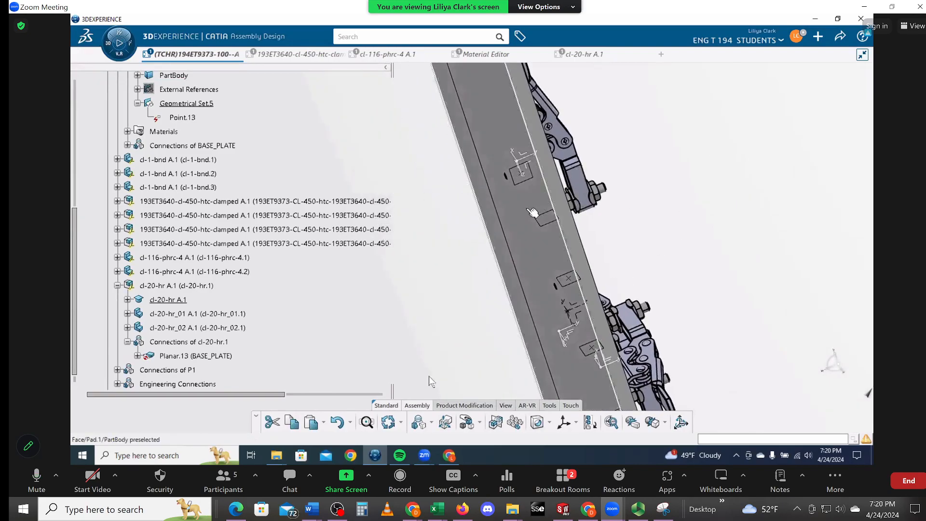
pyautogui.click(523, 165)
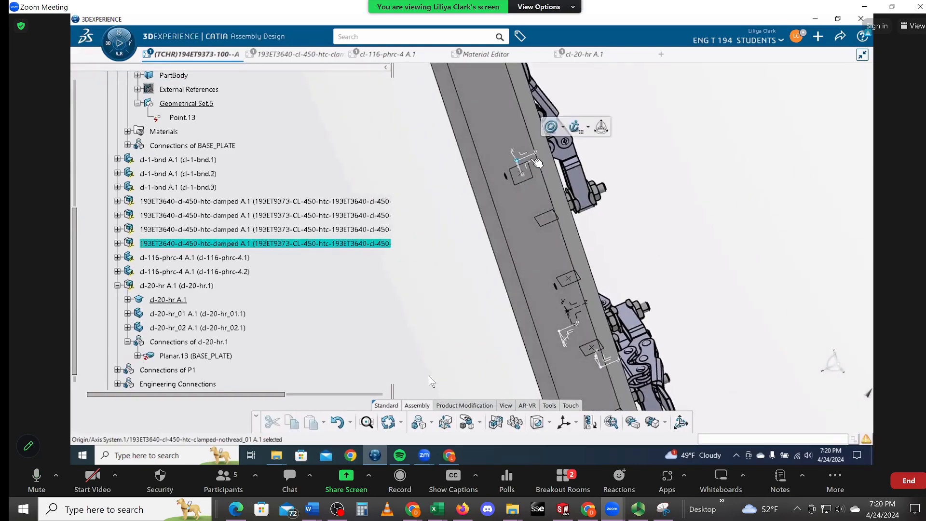
pyautogui.moveTo(666, 181); pyautogui.dragTo(672, 201, button='middle')
pyautogui.moveTo(607, 205); pyautogui.dragTo(554, 281, button='middle')
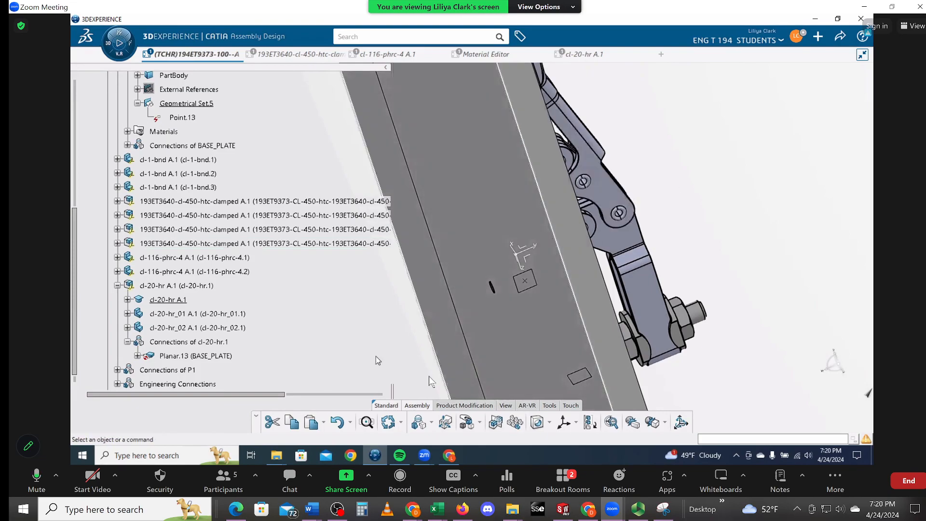
# Try to undo the latest hoist ring changes, and update the assembly with the Planar.13 connection selected
pyautogui.click(338, 424)
pyautogui.click(339, 423)
pyautogui.click(342, 424)
pyautogui.click(341, 424)
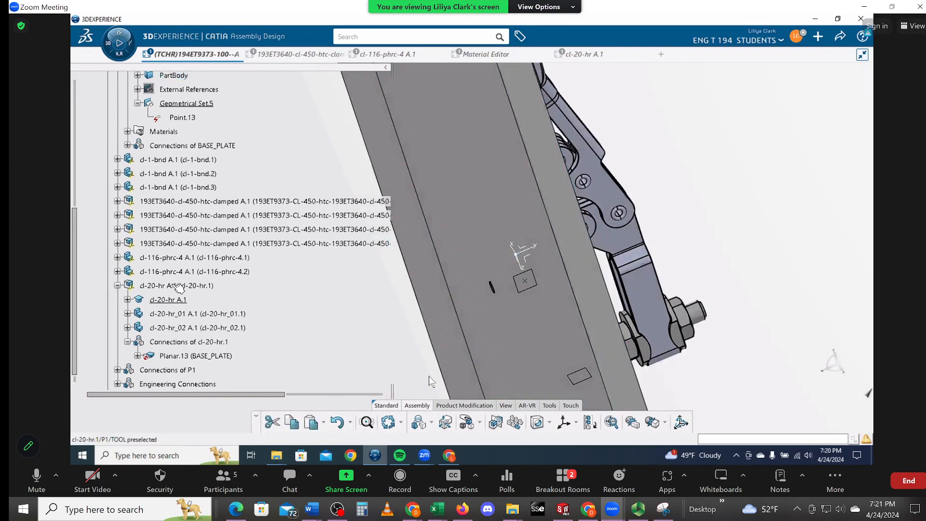
pyautogui.click(178, 357)
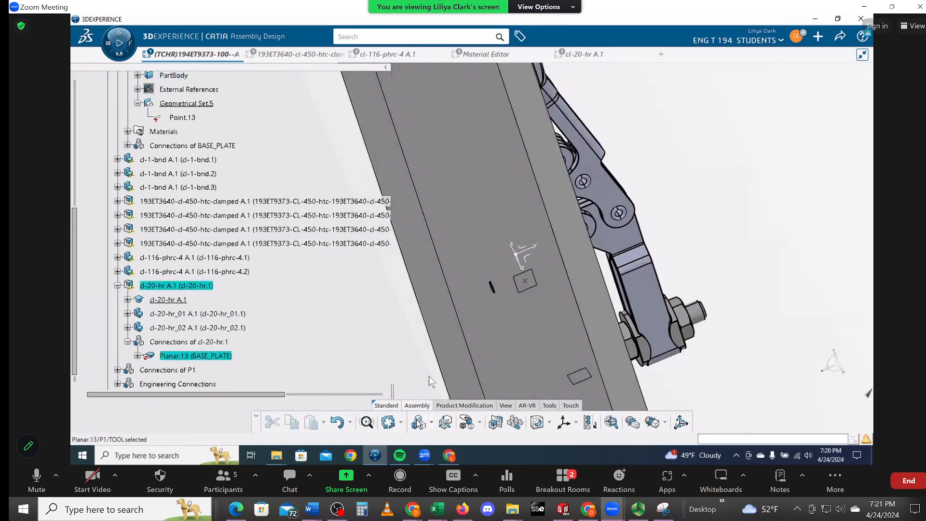
pyautogui.click(387, 422)
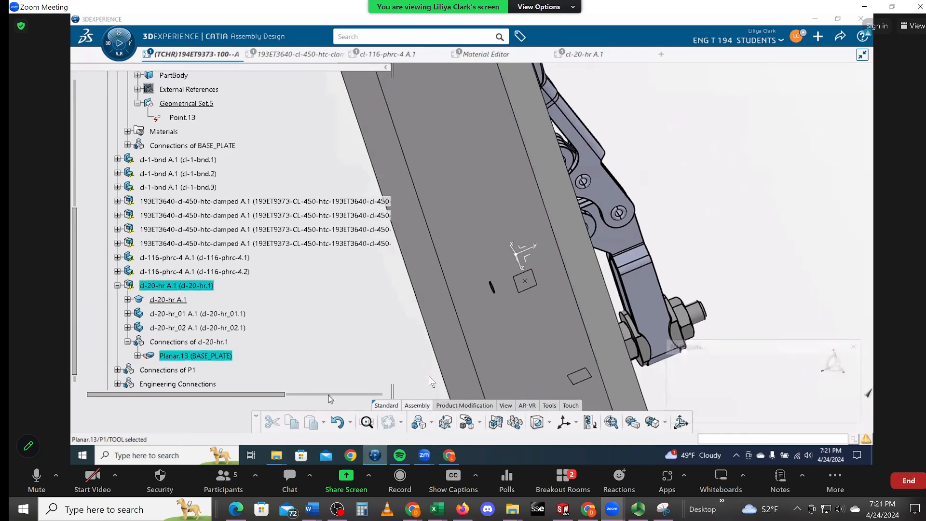
# Delete the Contact constraint from the hoist ring's Planar.13 connection and proceed with the current configuration
pyautogui.doubleClick(176, 357)
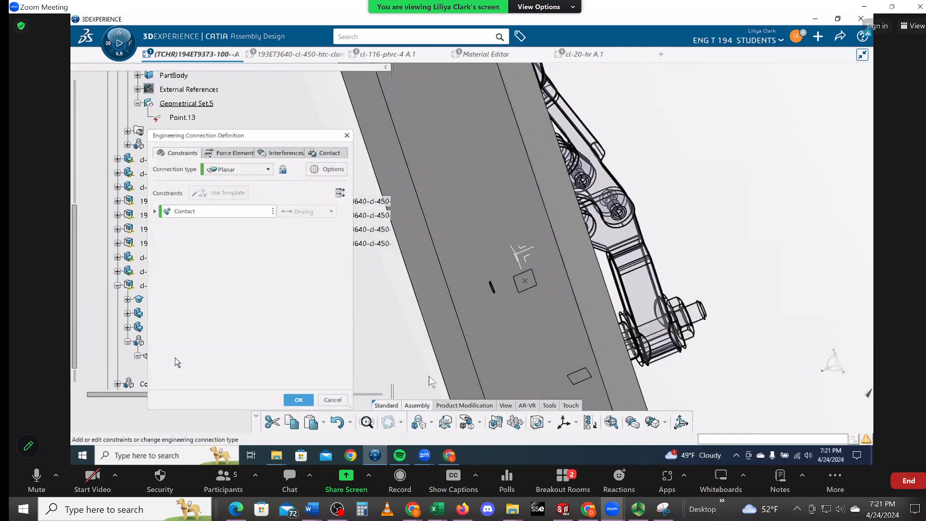
pyautogui.click(205, 211)
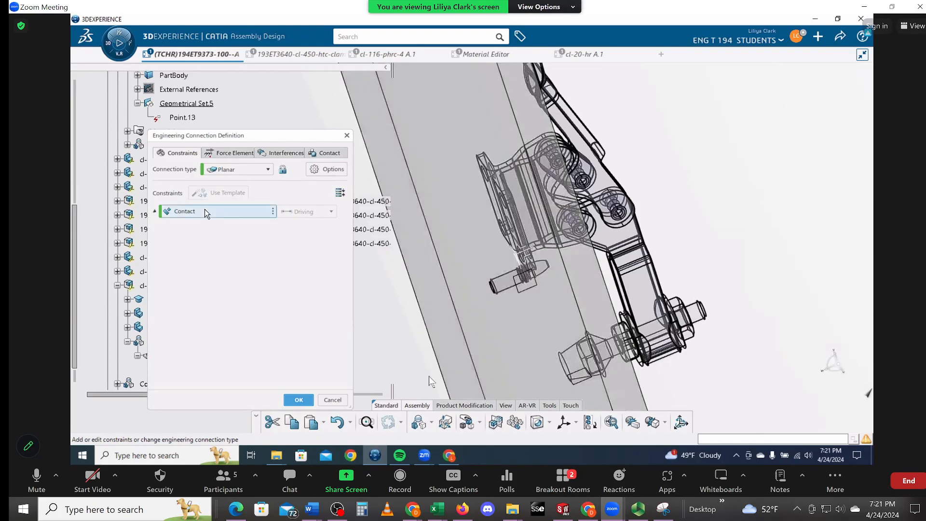
pyautogui.click(273, 211)
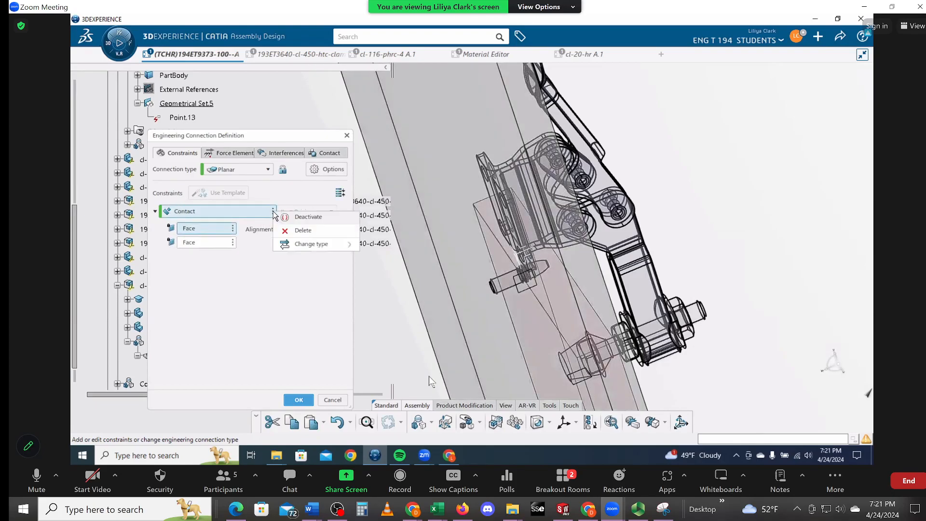
pyautogui.click(298, 230)
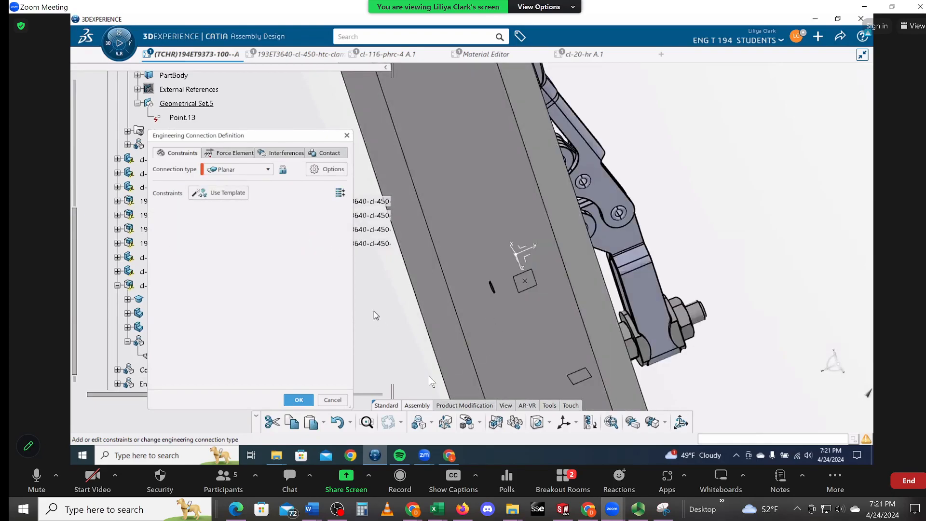
pyautogui.click(299, 400)
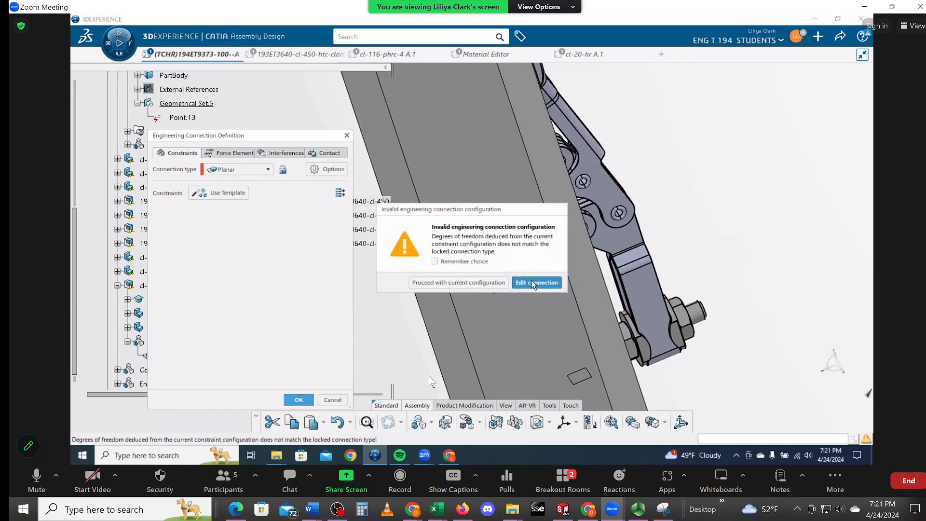
pyautogui.click(486, 283)
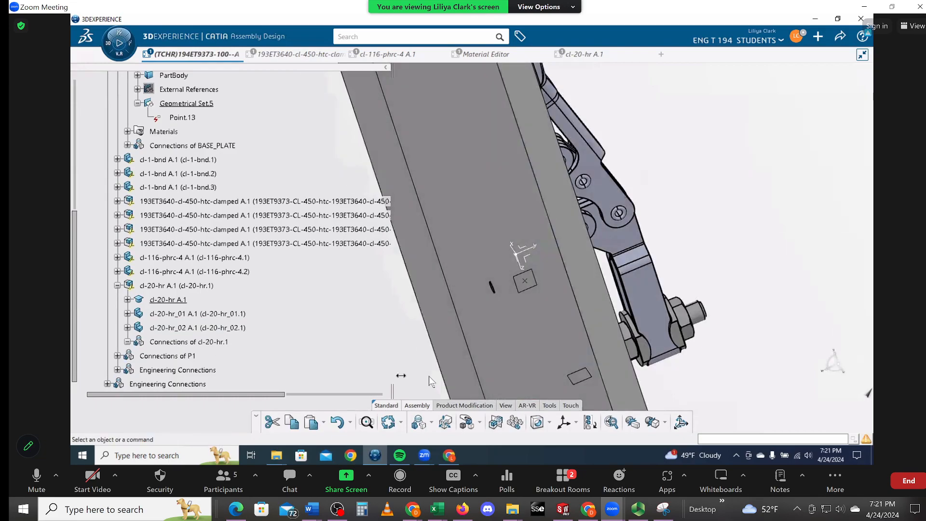
# Leave the Manipulate command and undo the recent operations back through the insertion of the cl-20-hr hoist ring
pyautogui.moveTo(723, 220); pyautogui.dragTo(777, 298, button='middle')
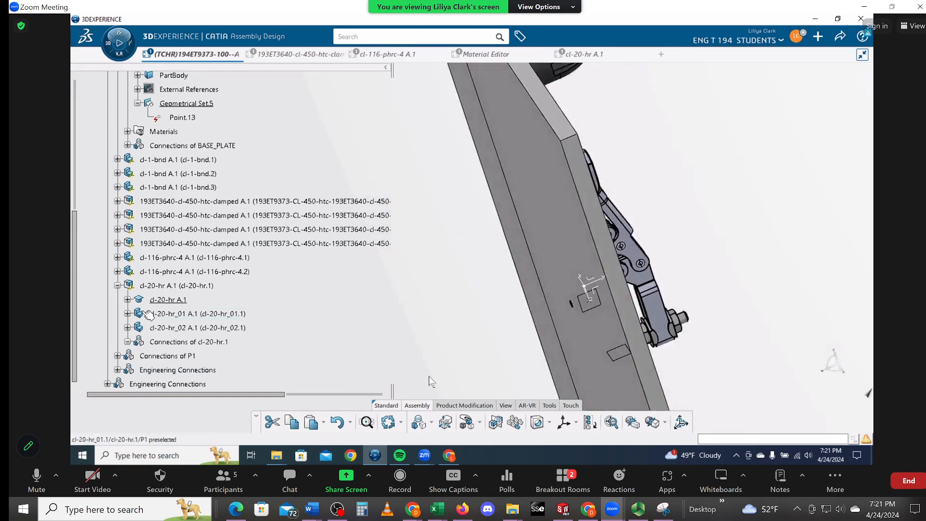
pyautogui.click(172, 344)
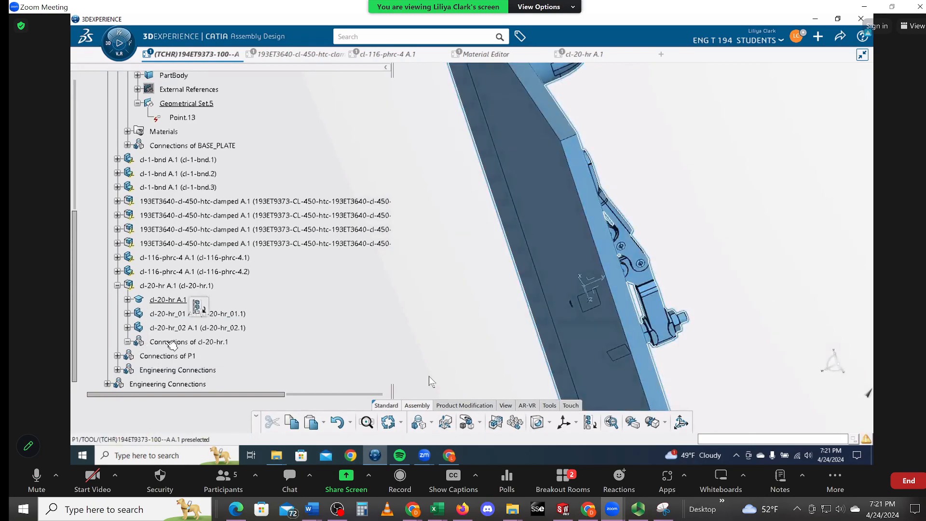
pyautogui.click(365, 347)
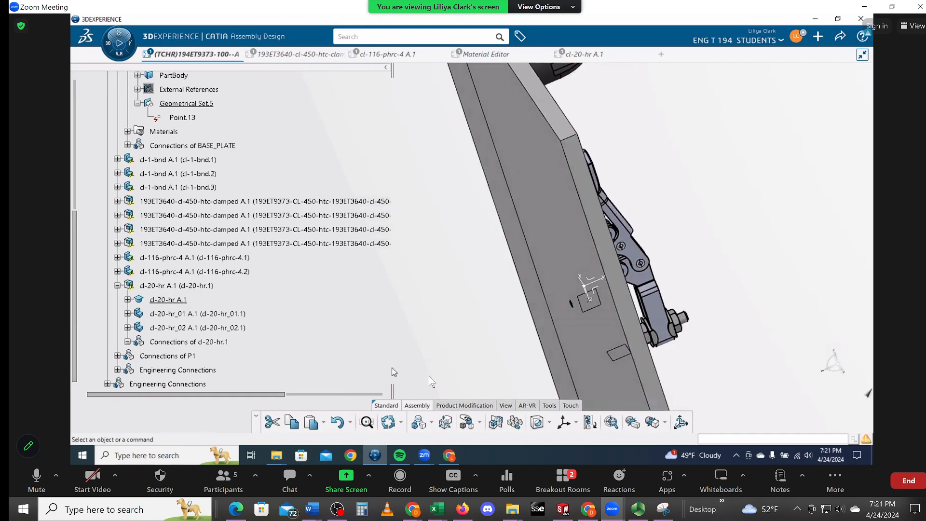
pyautogui.click(466, 423)
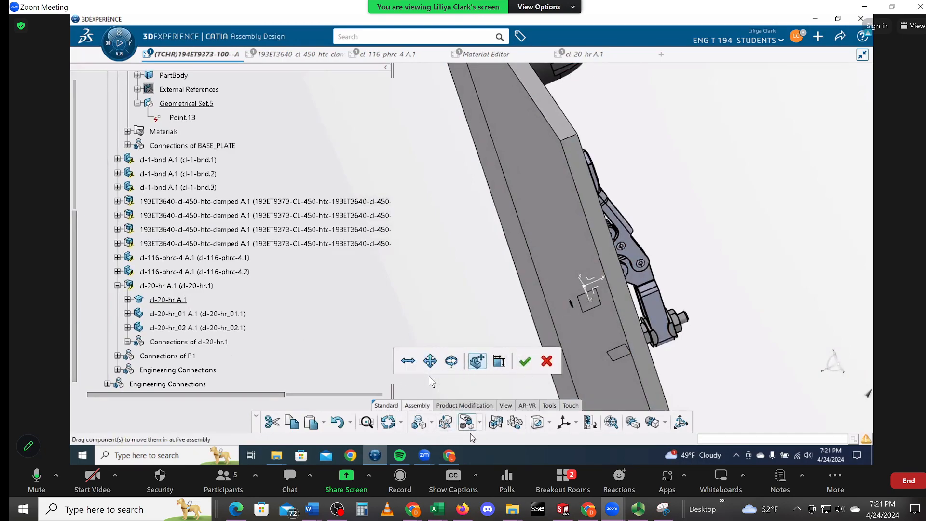
pyautogui.click(337, 422)
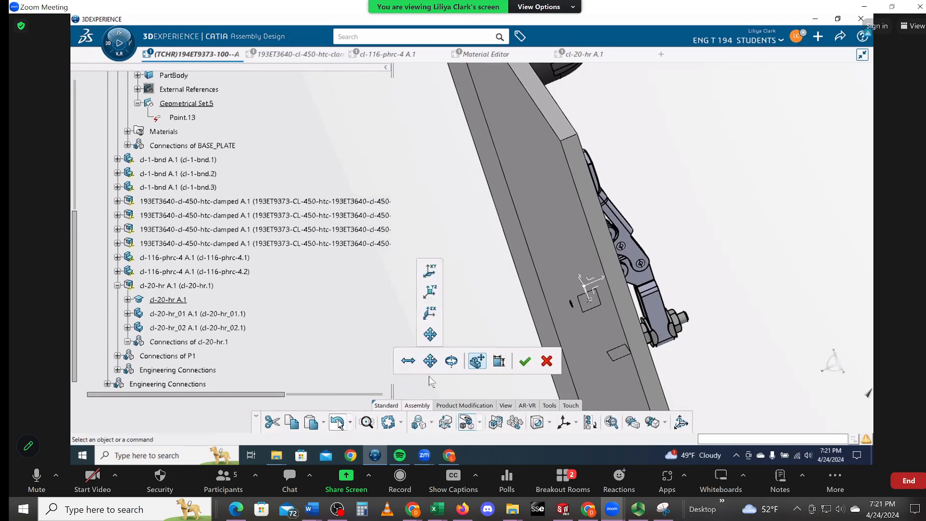
pyautogui.click(337, 423)
pyautogui.click(338, 422)
pyautogui.click(338, 422)
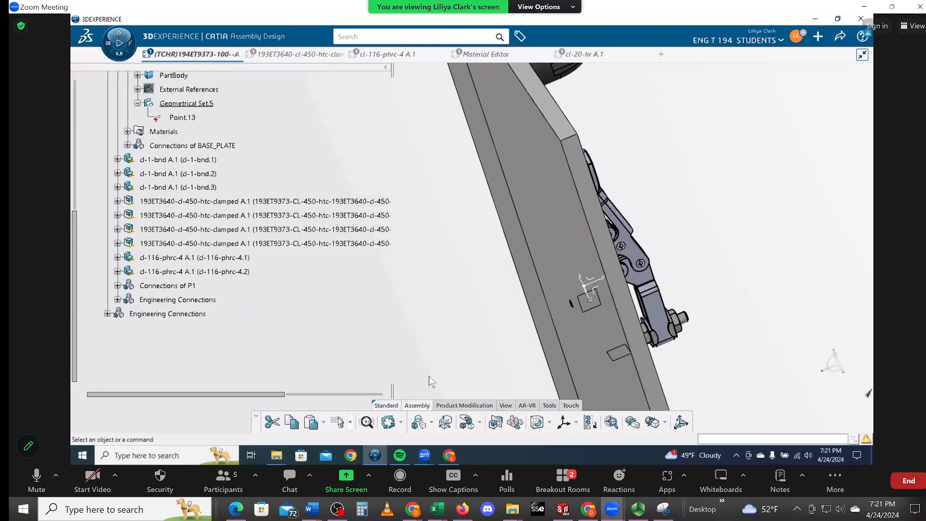
# Review the connections of the second cl-116-phrc-4 component in the tree and collapse its branch
pyautogui.click(117, 272)
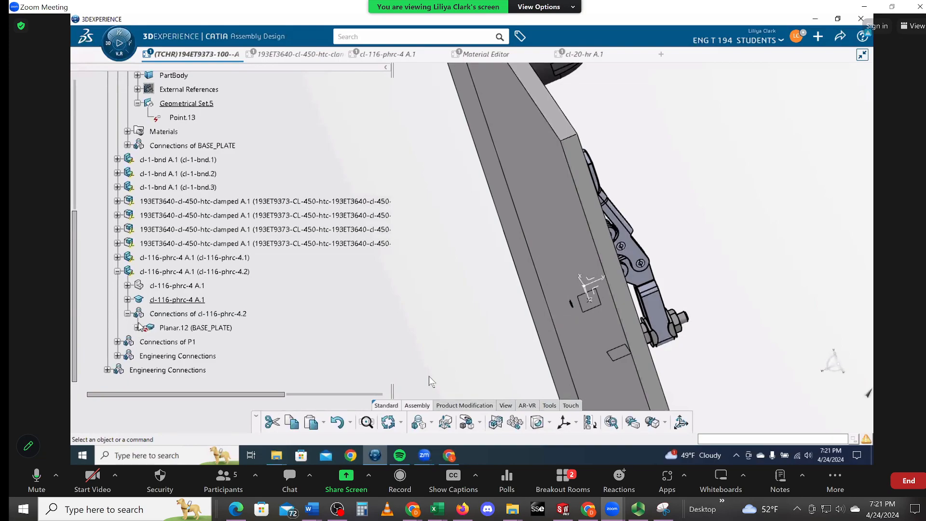
pyautogui.click(128, 314)
pyautogui.click(117, 272)
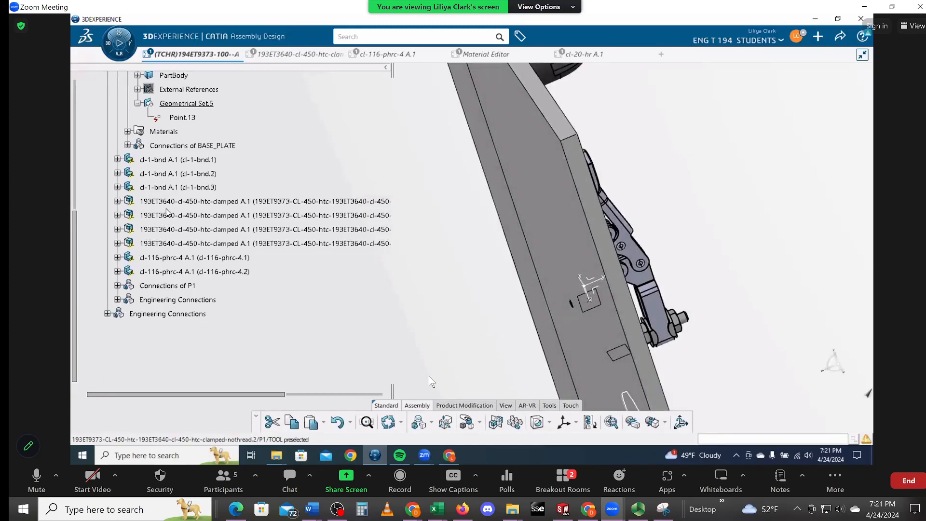
# Collapse the 3D shape branch under BASE_PLATE in the tree
pyautogui.moveTo(363, 320); pyautogui.dragTo(365, 352, button='middle')
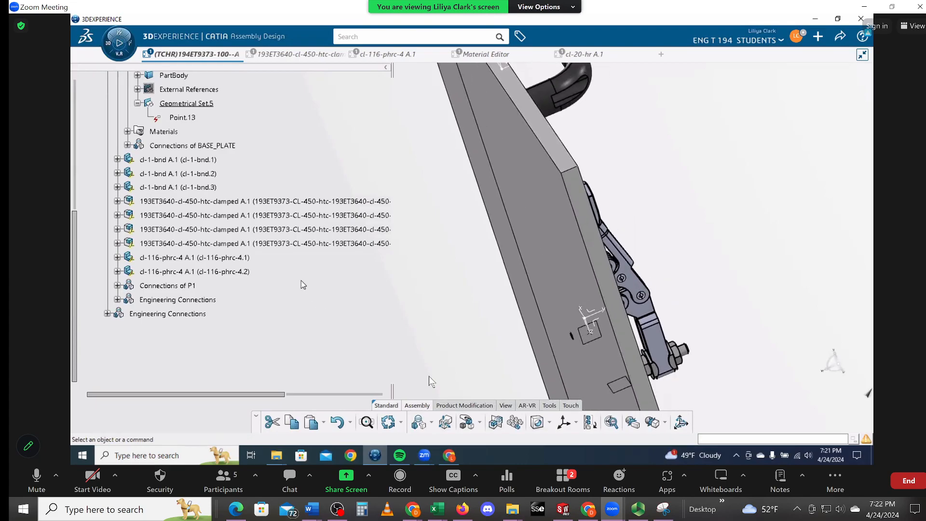
pyautogui.scroll(8, 304, 309)
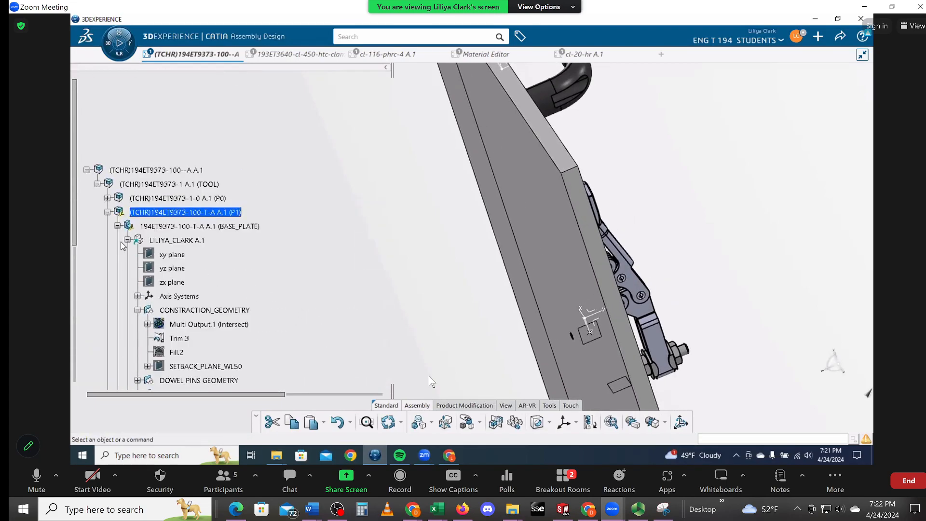
pyautogui.click(128, 240)
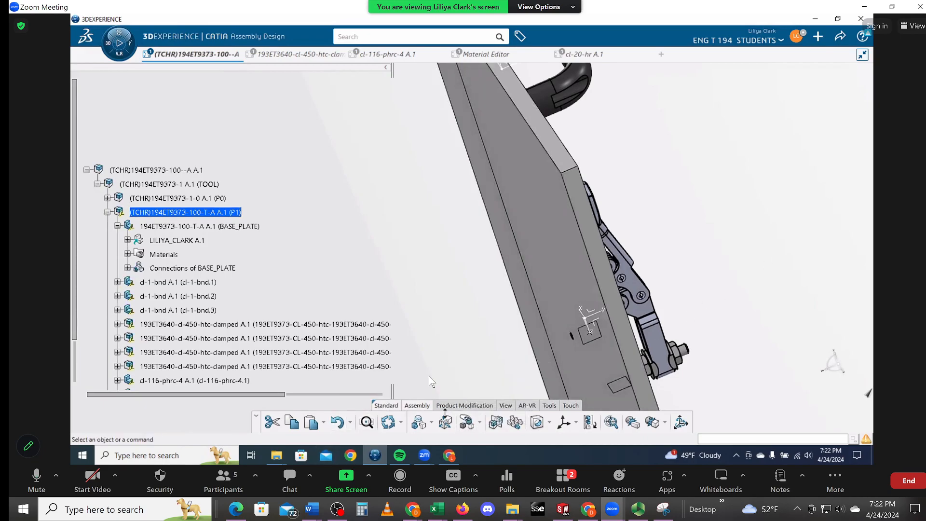
# Set the assembly to an isometric view and frame the top of the base plate with its clamps
pyautogui.moveTo(713, 277); pyautogui.dragTo(714, 135, button='middle')
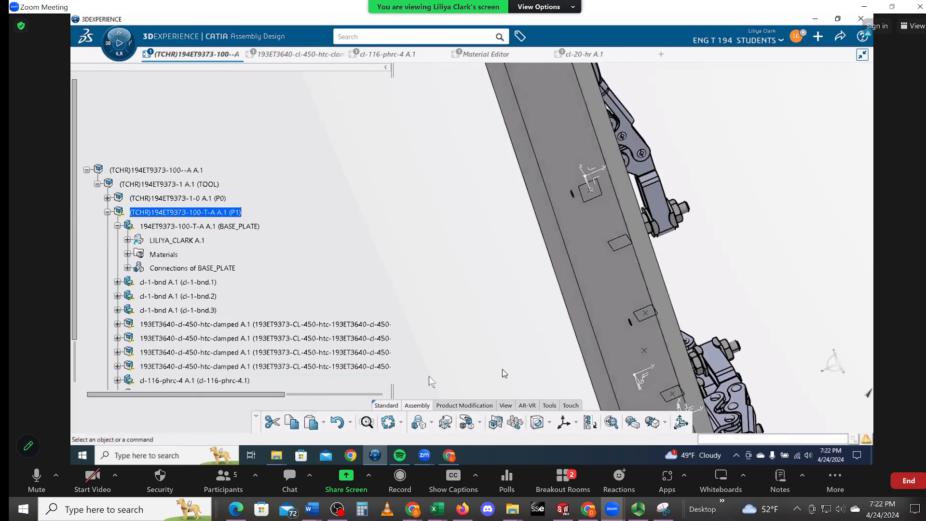
pyautogui.click(505, 405)
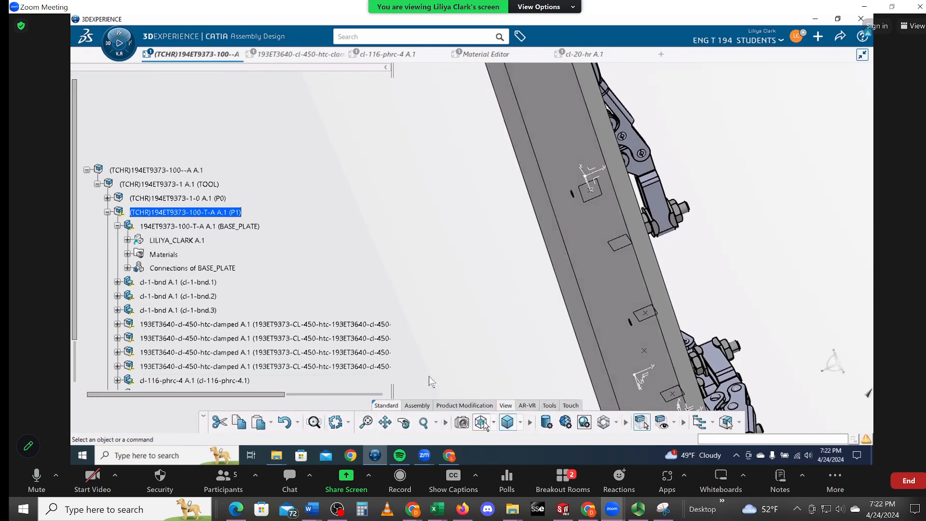
pyautogui.click(506, 423)
pyautogui.moveTo(565, 321); pyautogui.dragTo(652, 344, button='middle')
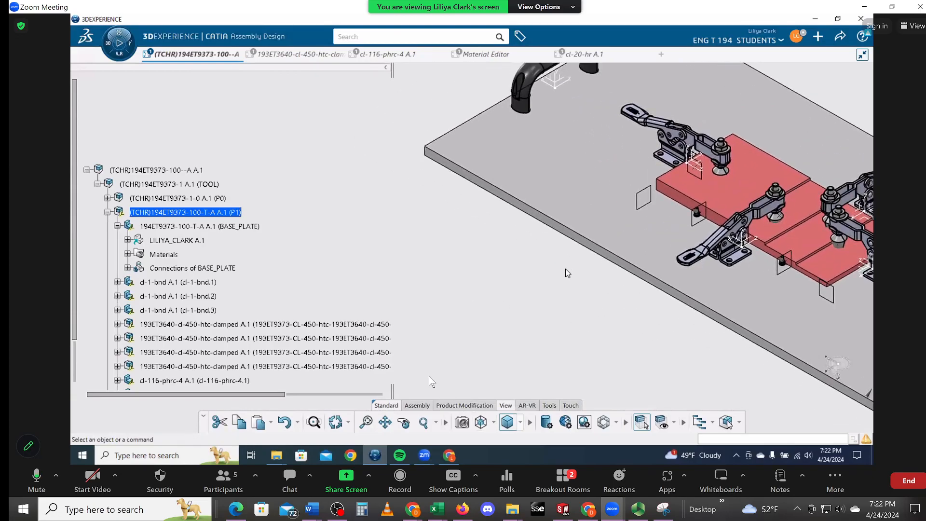
# Collapse the BASE_PLATE branch under the P1 tool assembly in the tree
pyautogui.moveTo(568, 267); pyautogui.dragTo(584, 250, button='middle')
pyautogui.scroll(-4, 227, 355)
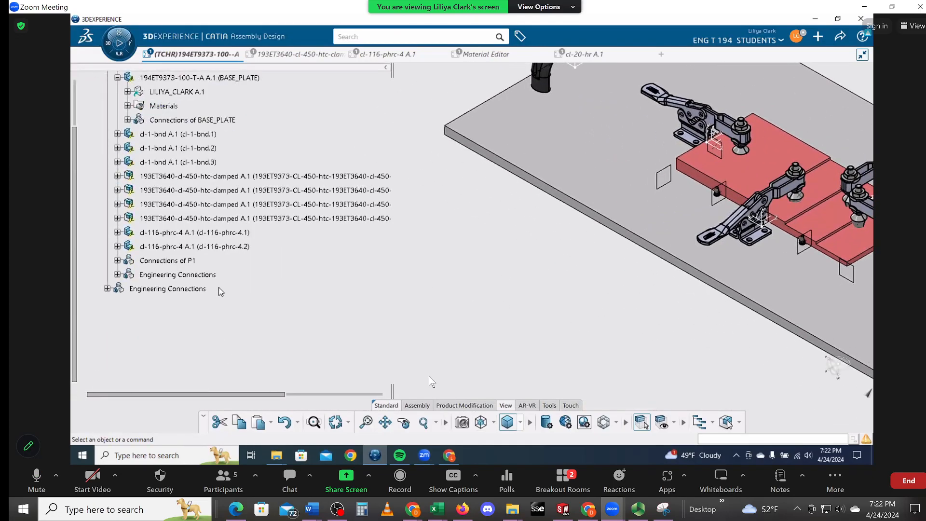
pyautogui.scroll(2, 219, 289)
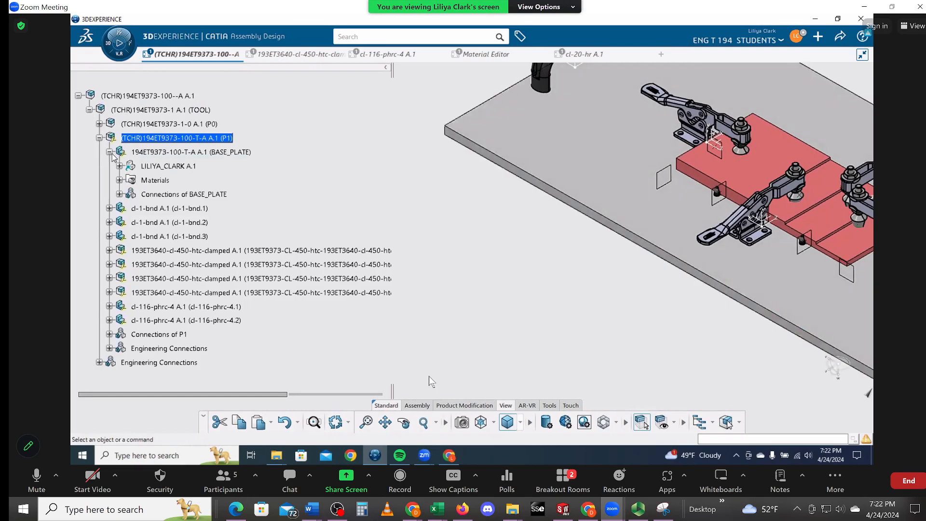
pyautogui.click(110, 152)
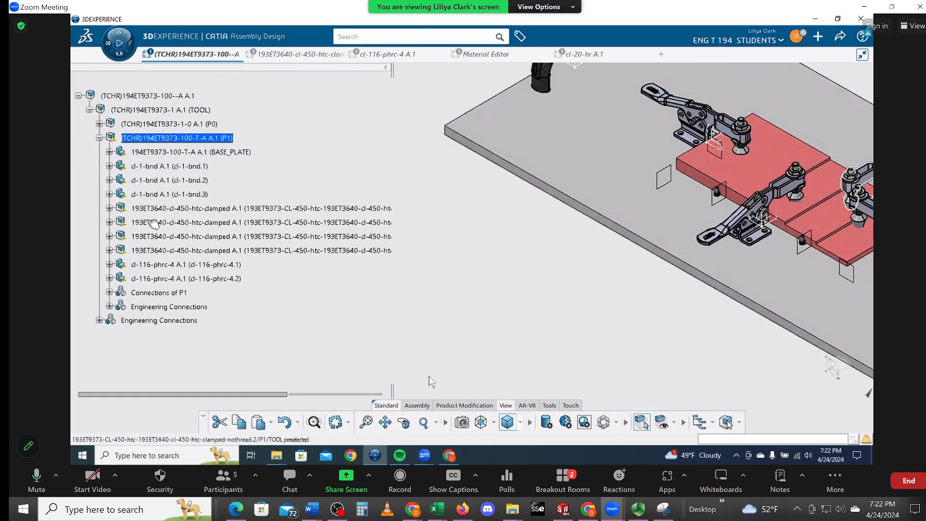
# Insert the existing product cl-20-hr into the P1 assembly, picking its root from the open cl-20-hr session
pyautogui.moveTo(511, 303); pyautogui.dragTo(391, 346, button='middle')
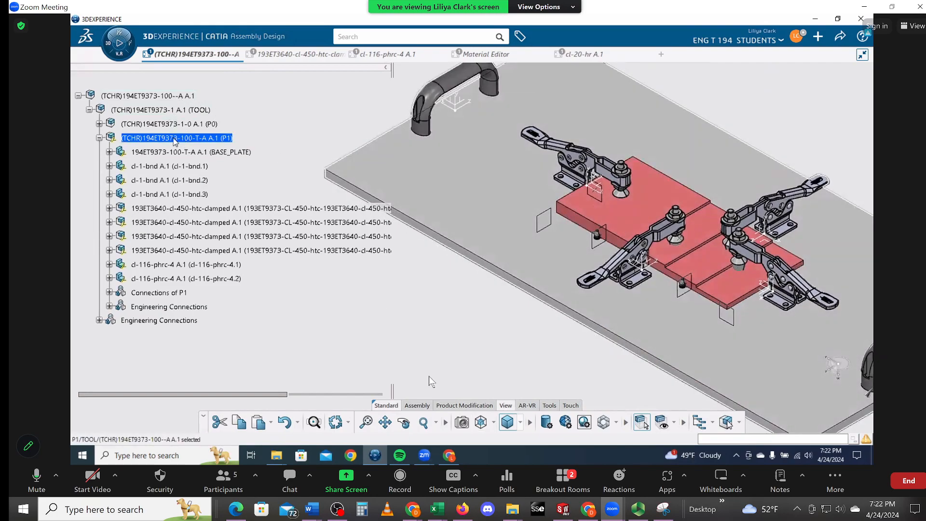
pyautogui.rightClick(175, 139)
pyautogui.moveTo(244, 289)
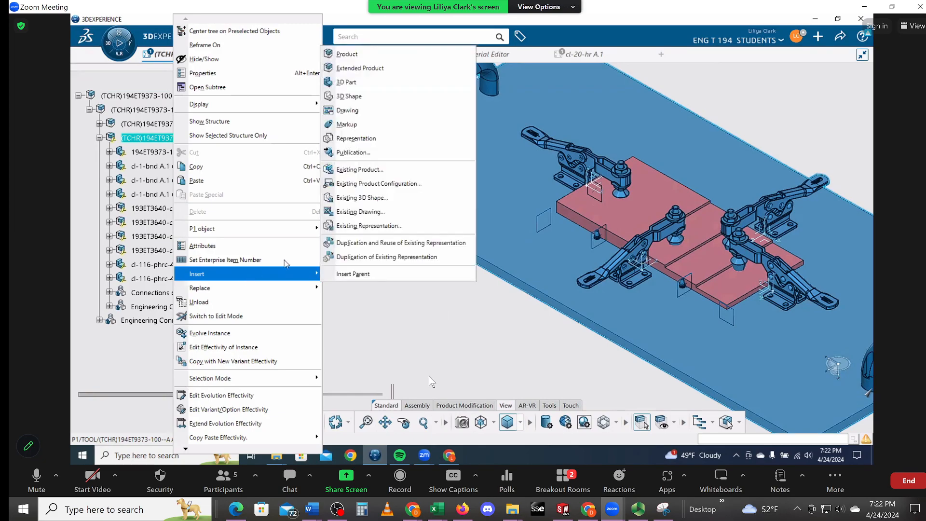
pyautogui.click(377, 170)
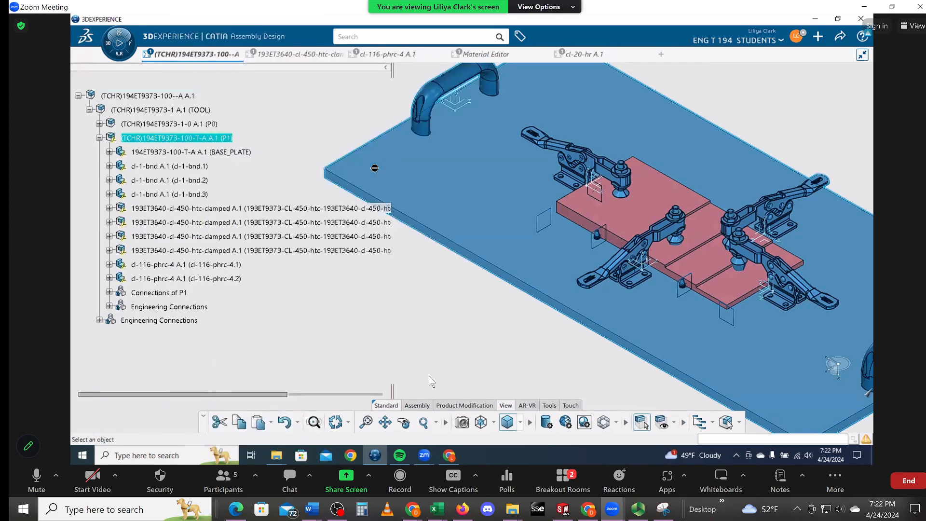
pyautogui.click(588, 51)
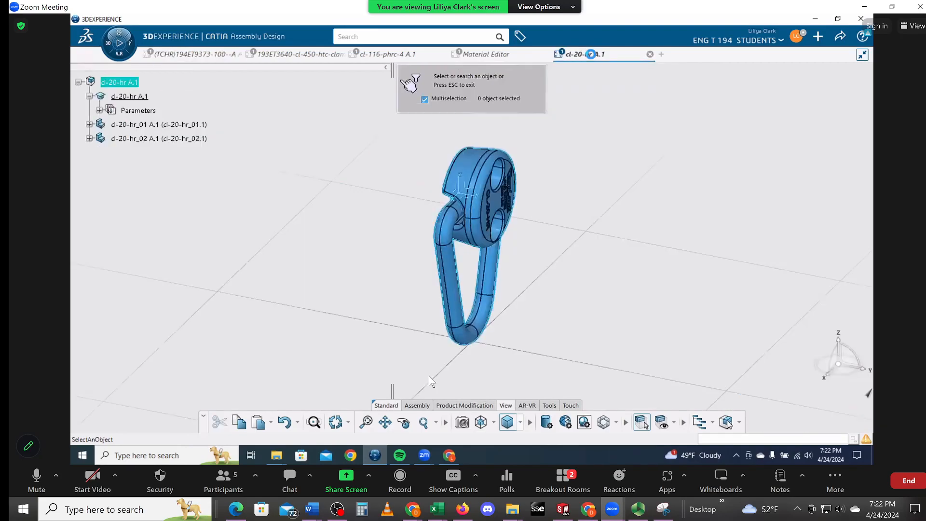
pyautogui.click(135, 84)
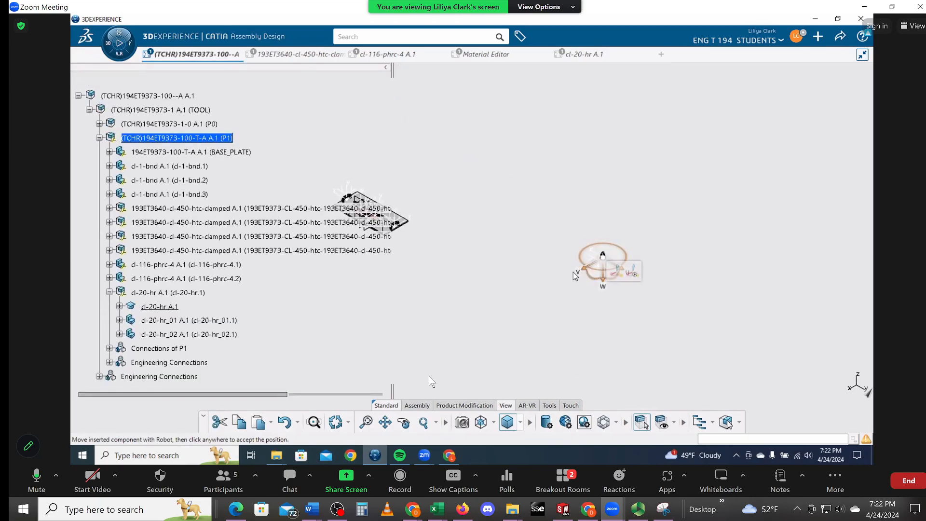
# Move the inserted cl-20-hr hoist ring across the empty space to beside the base plate
pyautogui.moveTo(589, 271); pyautogui.dragTo(421, 371)
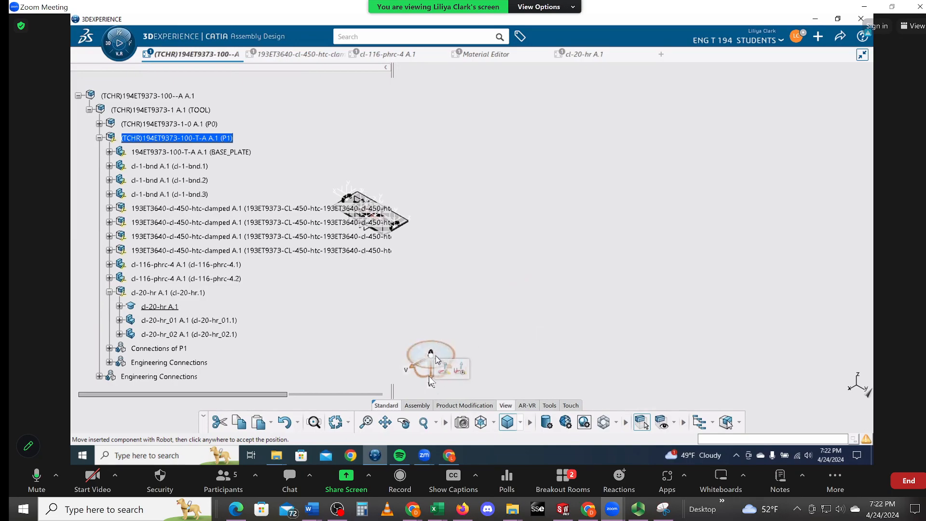
pyautogui.moveTo(435, 360); pyautogui.dragTo(545, 354)
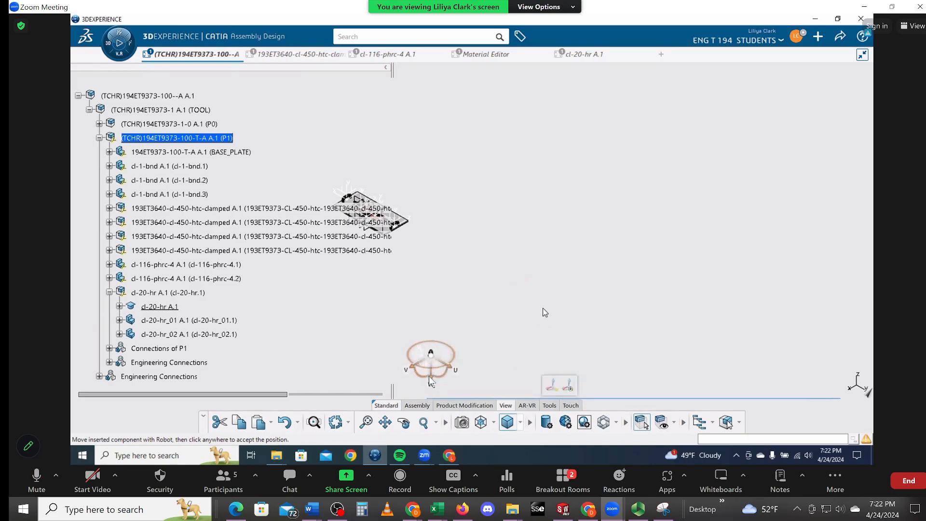
pyautogui.moveTo(441, 361); pyautogui.dragTo(316, 215)
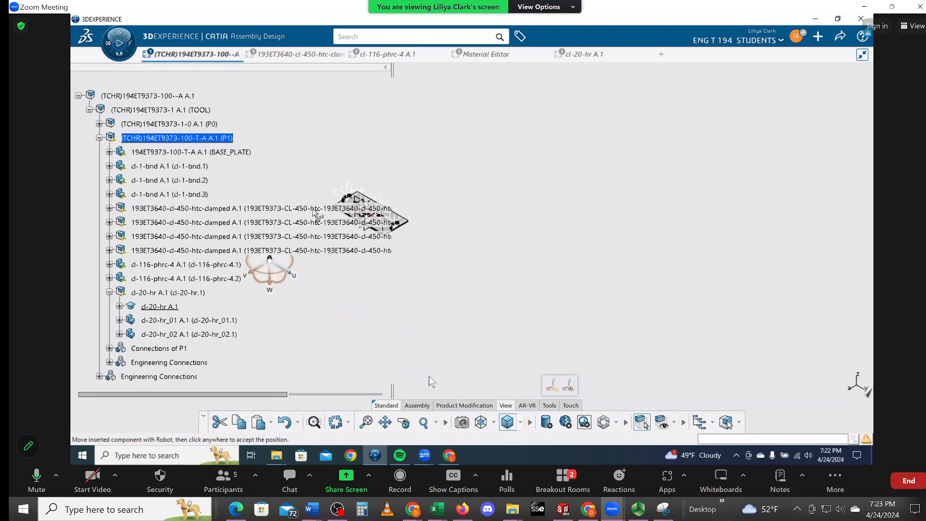
pyautogui.moveTo(263, 265); pyautogui.dragTo(329, 227)
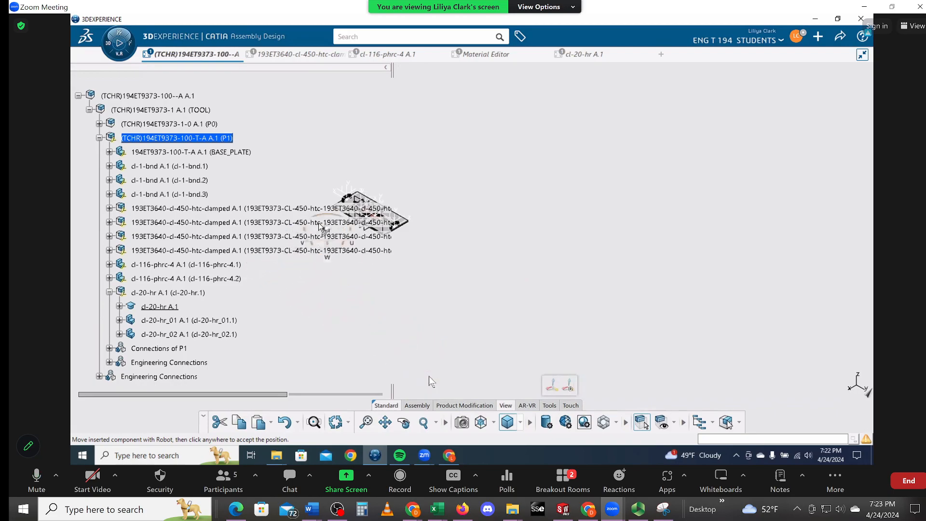
pyautogui.moveTo(447, 274); pyautogui.dragTo(583, 179, button='middle')
pyautogui.click(592, 299)
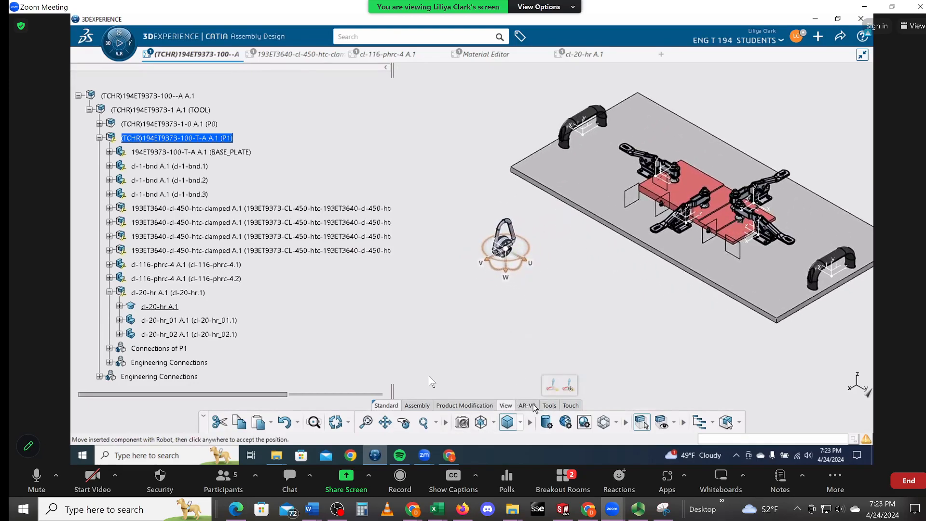
# Using the top view, shift the hoist ring within the horizontal plane to the base plate's end near a handle
pyautogui.click(550, 405)
pyautogui.click(508, 397)
pyautogui.click(493, 423)
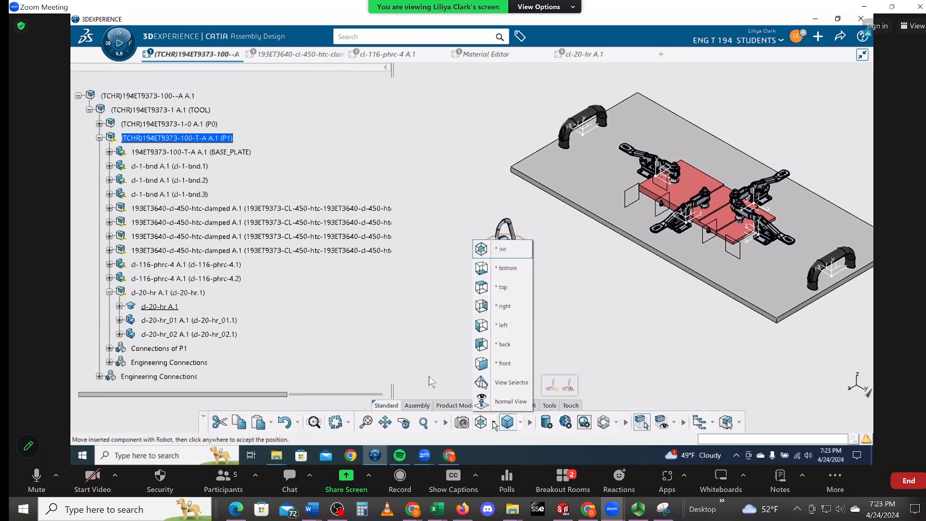
pyautogui.click(512, 290)
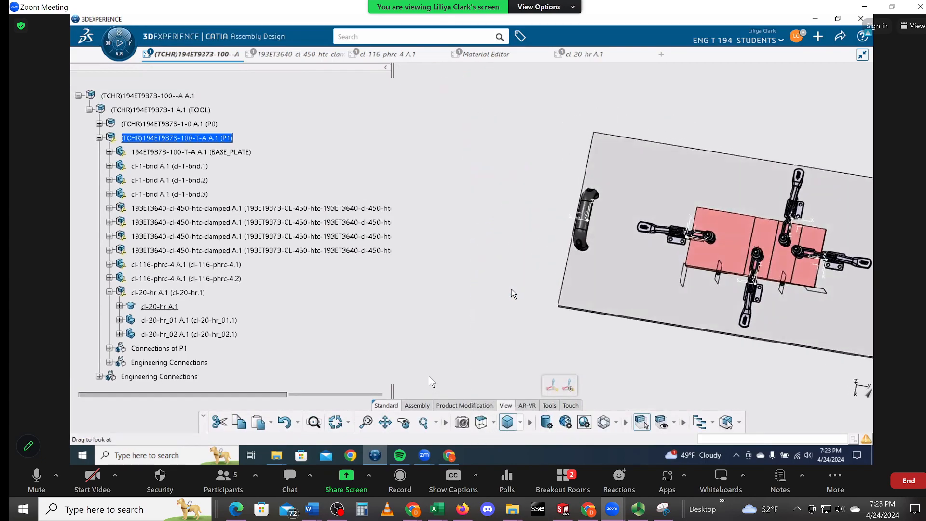
pyautogui.moveTo(549, 365); pyautogui.dragTo(549, 383, button='middle')
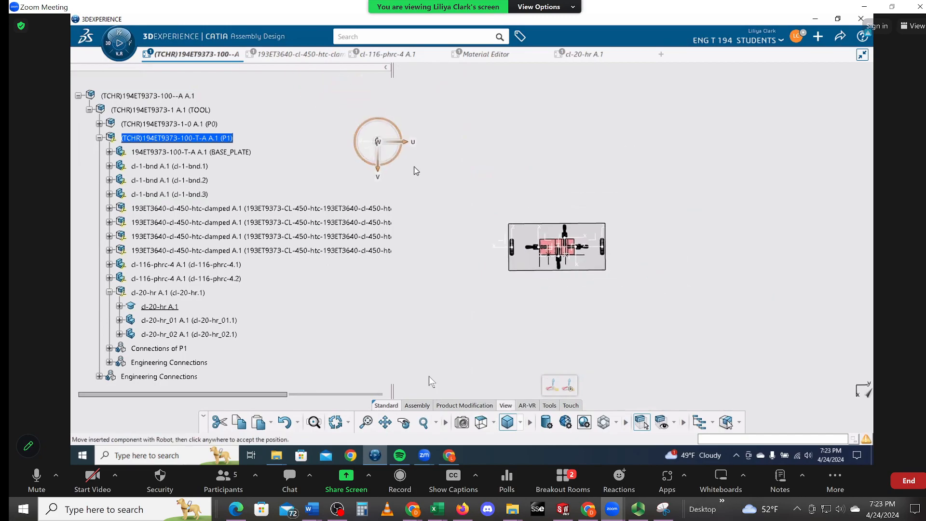
pyautogui.moveTo(381, 165); pyautogui.dragTo(537, 291)
pyautogui.moveTo(517, 346); pyautogui.dragTo(529, 284)
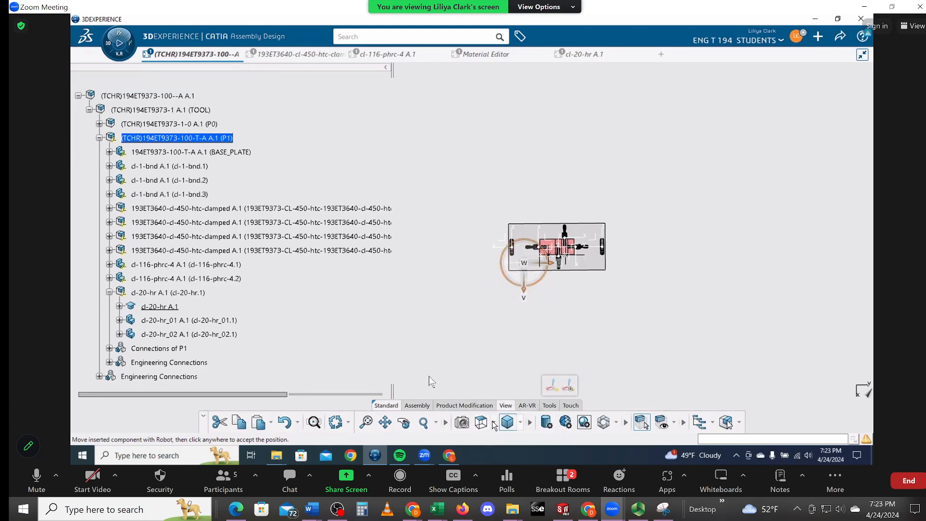
# Using the isometric view, adjust the hoist ring's height to just above the plate near the handle and accept its position
pyautogui.click(493, 423)
pyautogui.click(500, 250)
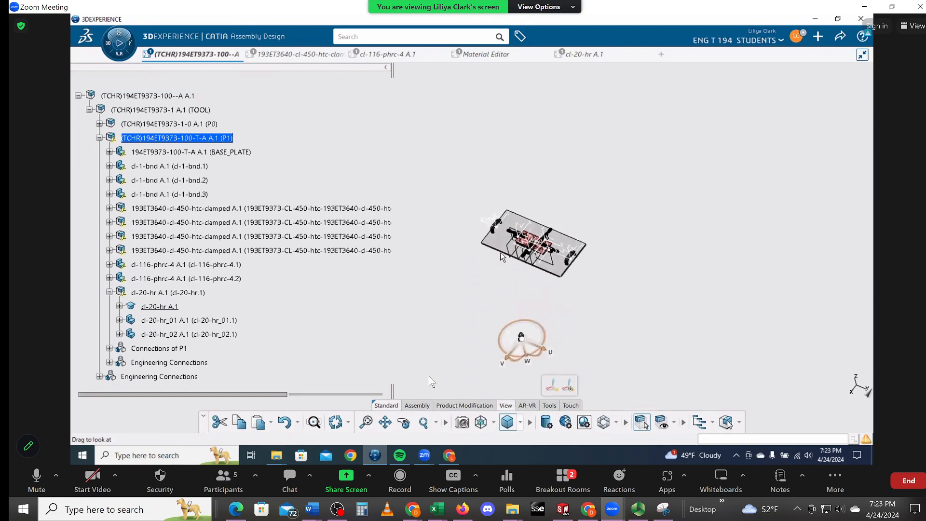
pyautogui.moveTo(495, 372); pyautogui.dragTo(502, 232)
pyautogui.moveTo(505, 261); pyautogui.dragTo(496, 384, button='middle')
pyautogui.moveTo(548, 274); pyautogui.dragTo(540, 309)
pyautogui.moveTo(528, 329); pyautogui.dragTo(393, 123, button='middle')
pyautogui.click(343, 352)
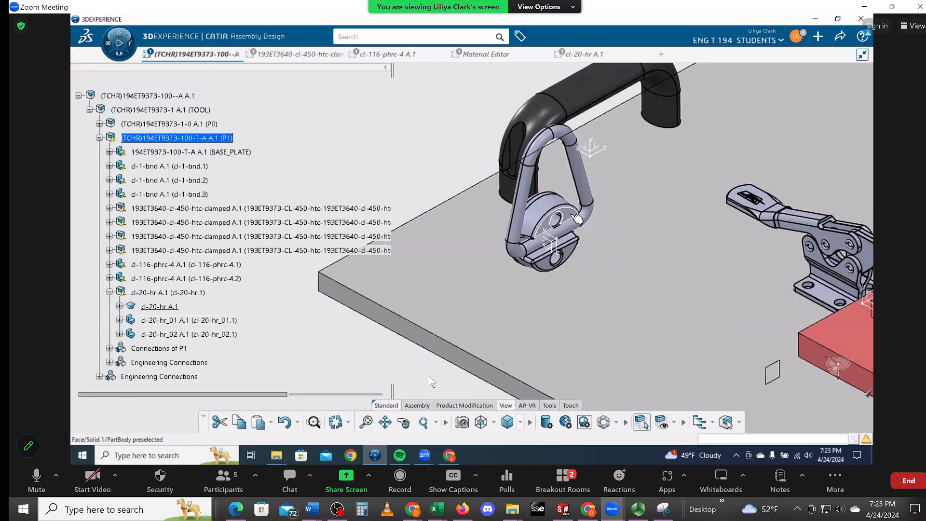
# Create a planar contact connection between the hoist ring's flat underside and the base plate's top face
pyautogui.click(577, 218)
pyautogui.click(608, 187)
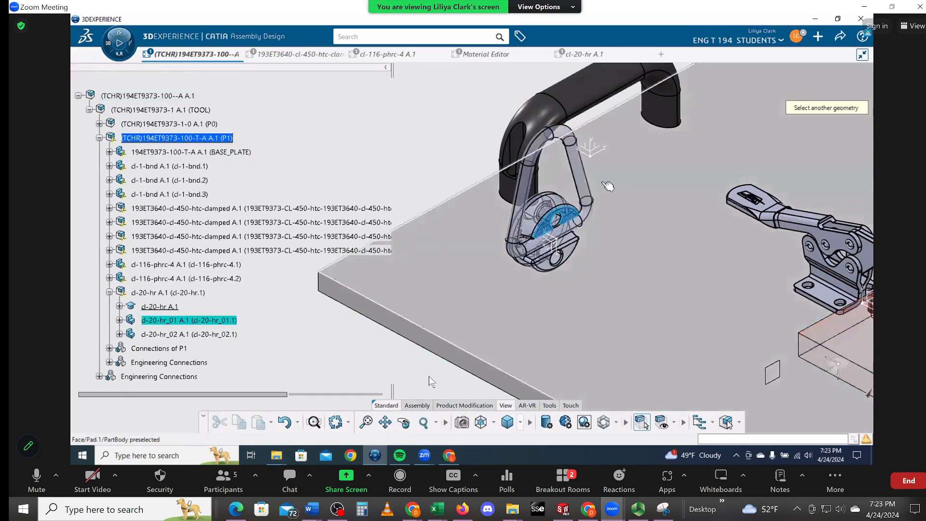
pyautogui.click(646, 246)
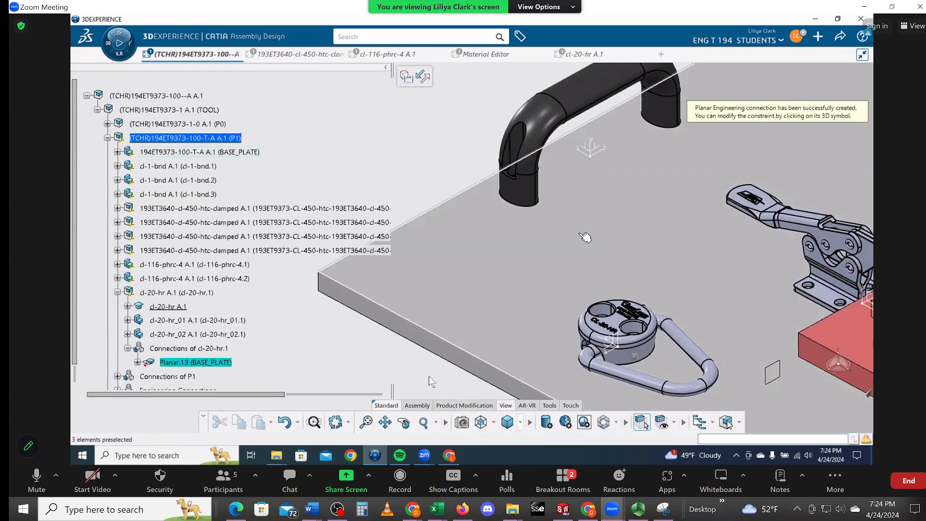
# Rotate the hoist ring with Manipulate about half a turn around its vertical axis, turning the loop away from the clamps
pyautogui.moveTo(572, 270); pyautogui.dragTo(556, 194, button='middle')
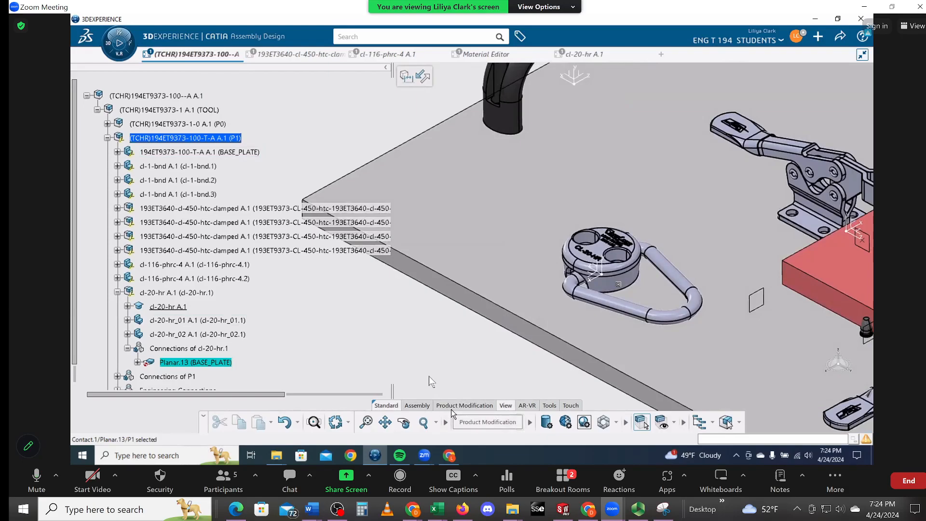
pyautogui.click(417, 406)
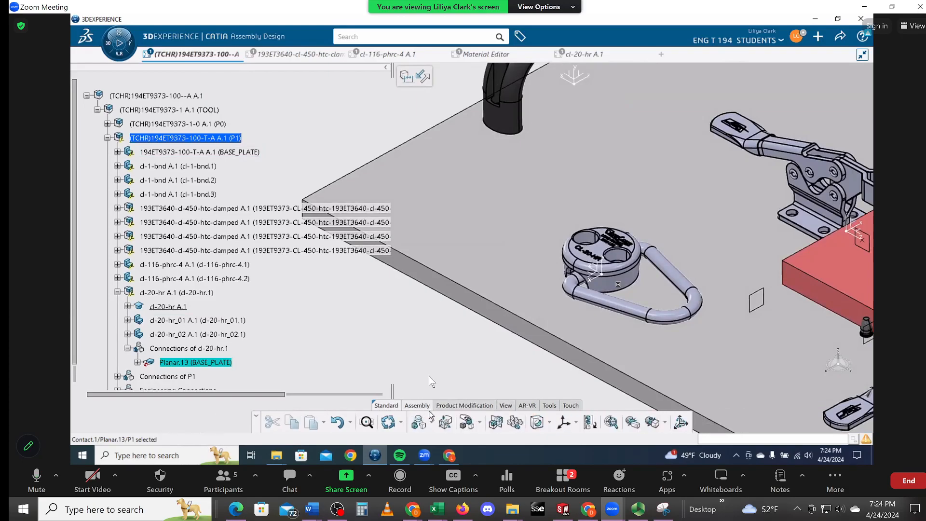
pyautogui.click(467, 426)
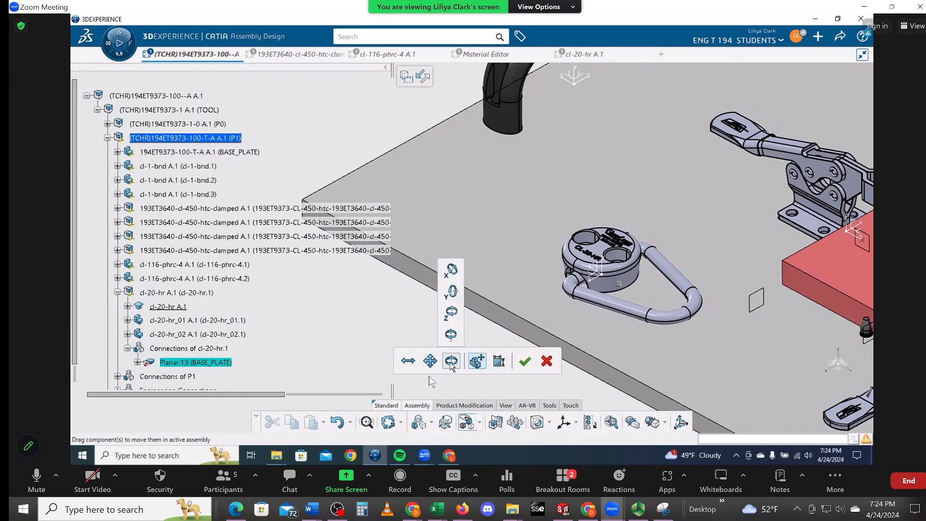
pyautogui.moveTo(452, 363)
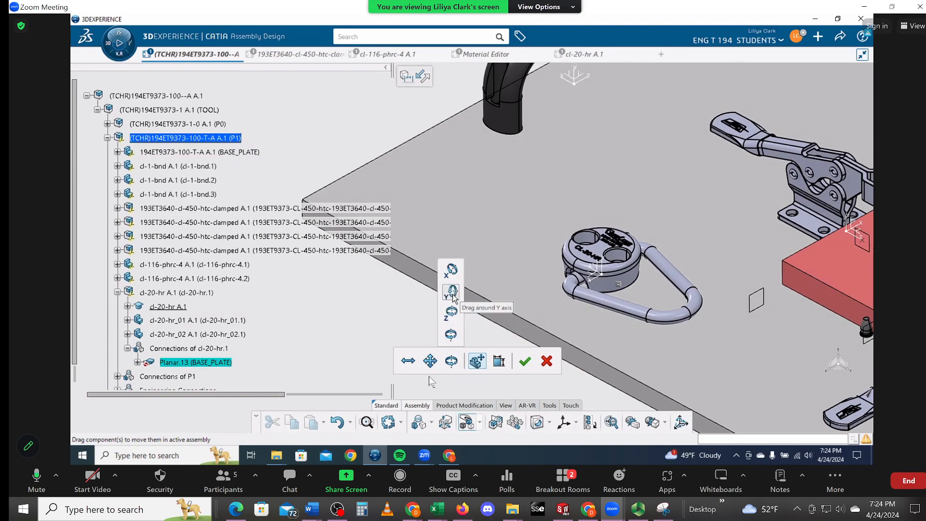
pyautogui.click(450, 334)
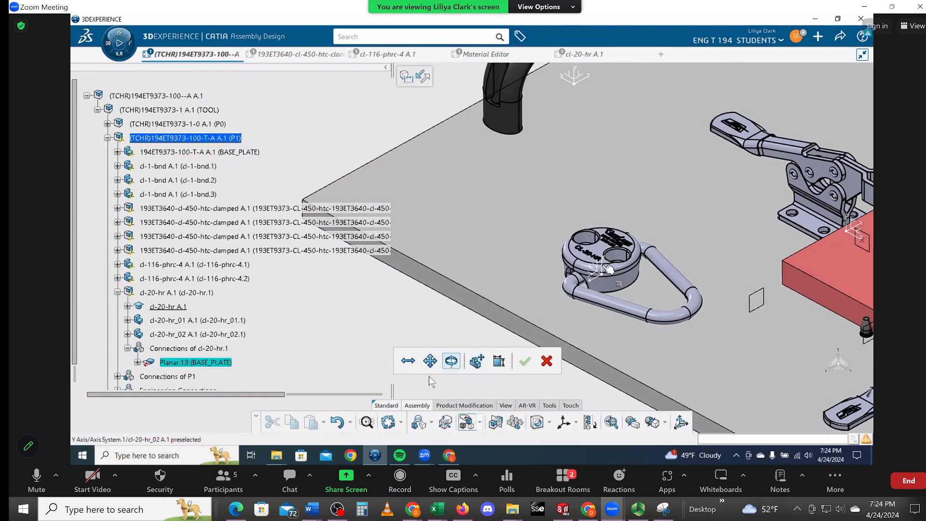
pyautogui.click(607, 268)
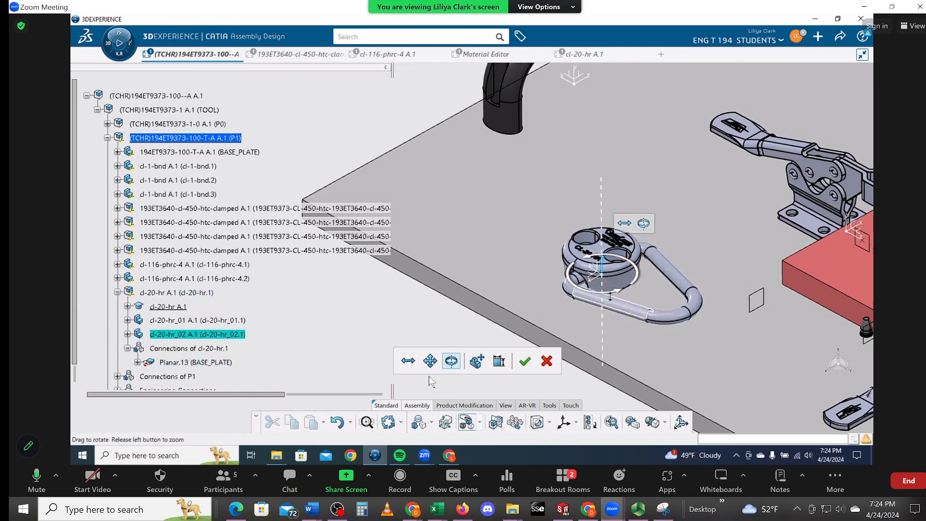
pyautogui.moveTo(610, 296); pyautogui.dragTo(611, 264, button='middle')
pyautogui.moveTo(678, 310); pyautogui.dragTo(555, 279, button='middle')
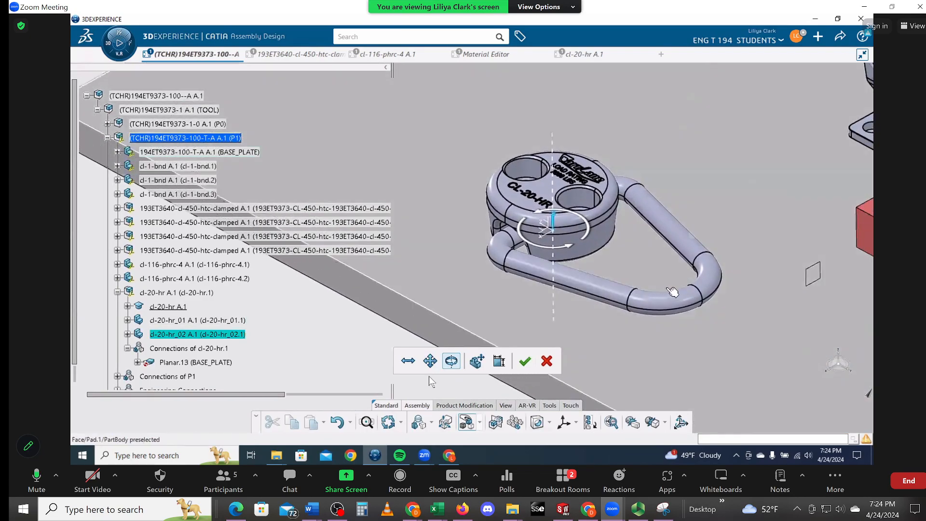
pyautogui.moveTo(708, 271); pyautogui.dragTo(330, 135)
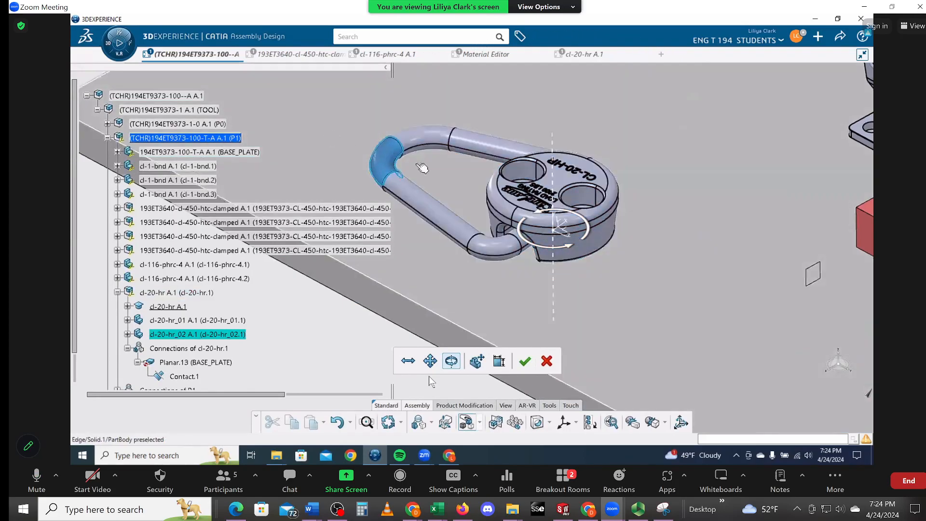
pyautogui.click(525, 362)
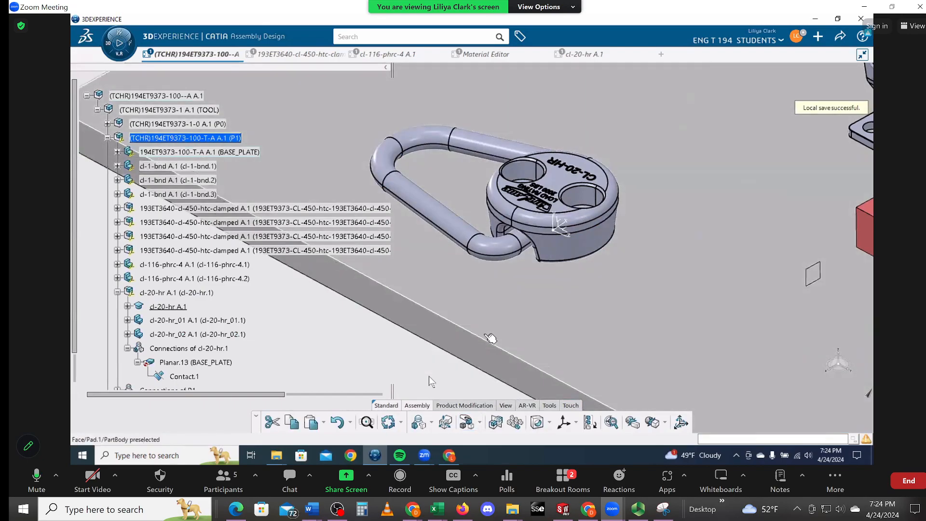
# Start an Offset constraint from the YZ plane of the axis system in the hoist ring's cl-20-hr_02 body
pyautogui.moveTo(379, 360); pyautogui.dragTo(371, 408, button='middle')
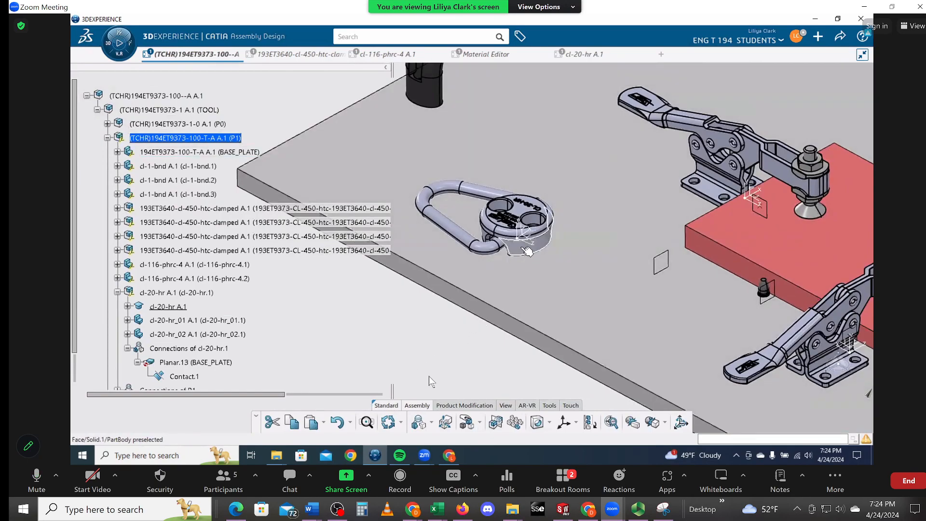
pyautogui.moveTo(525, 278); pyautogui.dragTo(535, 245, button='middle')
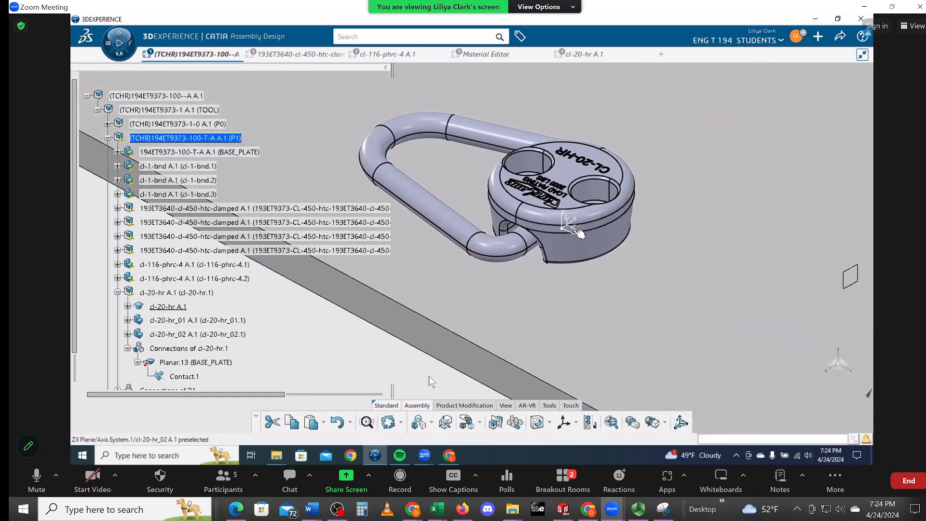
pyautogui.click(579, 230)
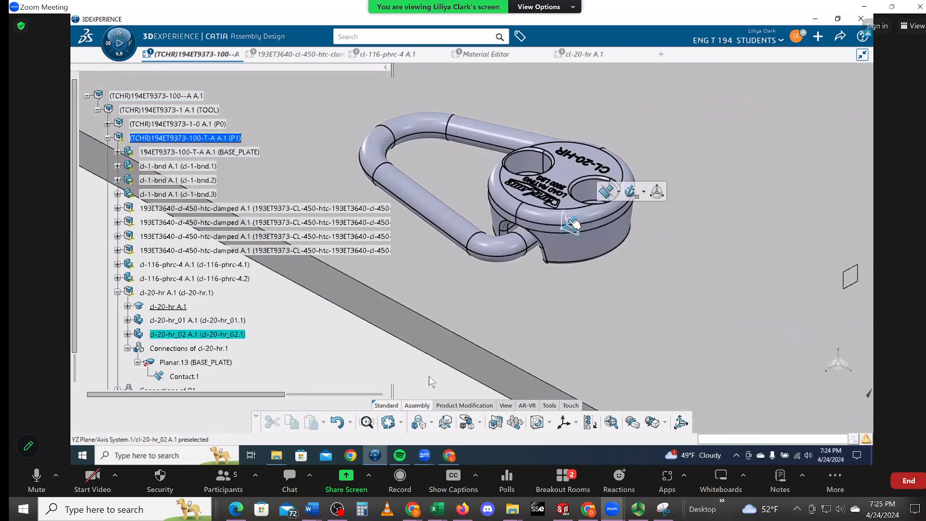
pyautogui.moveTo(555, 255); pyautogui.dragTo(693, 220, button='middle')
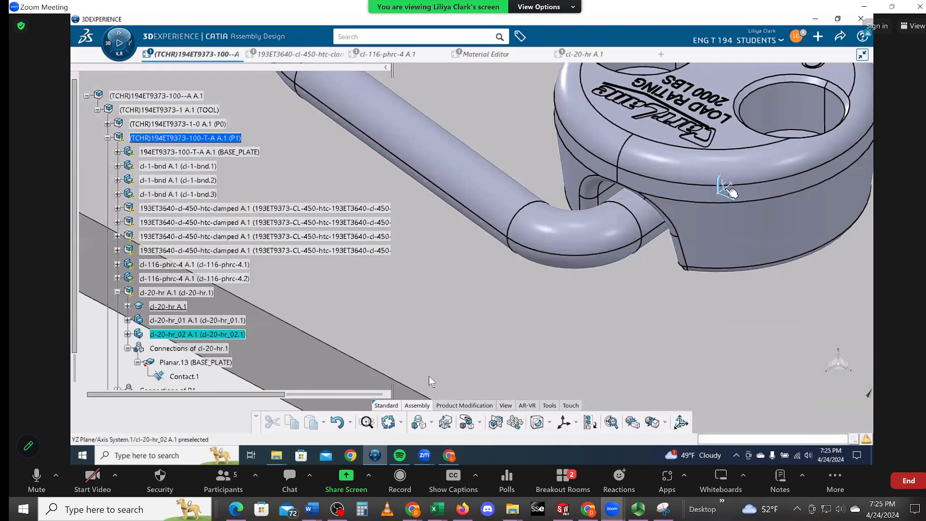
pyautogui.click(729, 191)
pyautogui.click(770, 155)
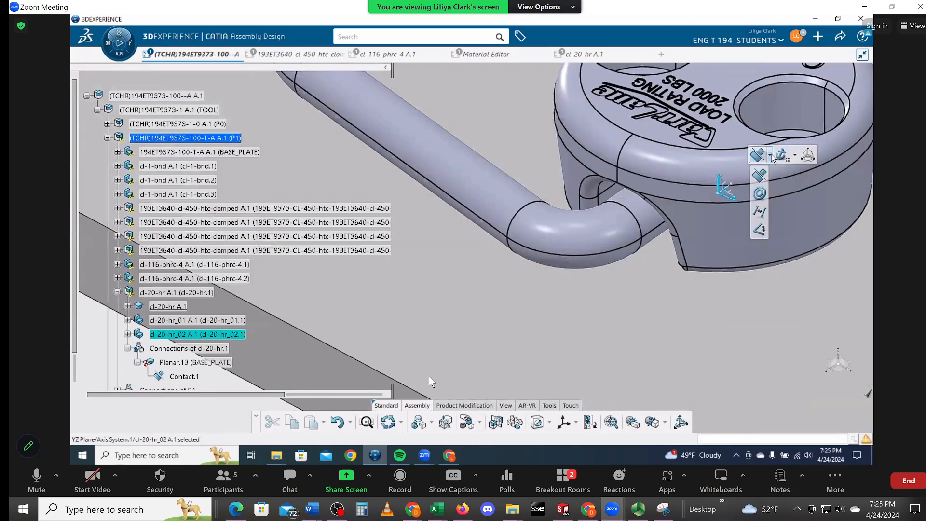
pyautogui.click(761, 213)
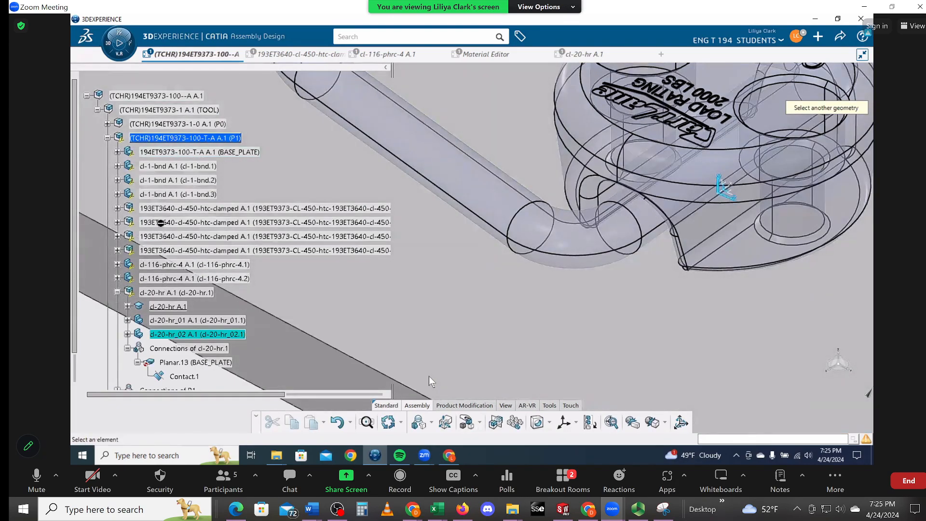
# Choose SETBACK_PLANE_STA100 from the BASE_PLATE part's external references as the second geometry of the hoist ring's offset
pyautogui.scroll(-3, 161, 270)
pyautogui.scroll(5, 158, 253)
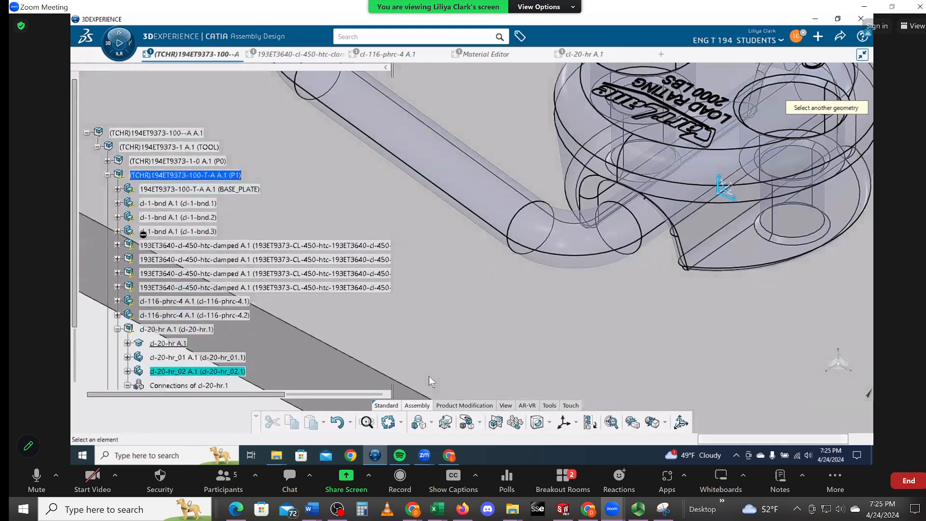
pyautogui.click(118, 189)
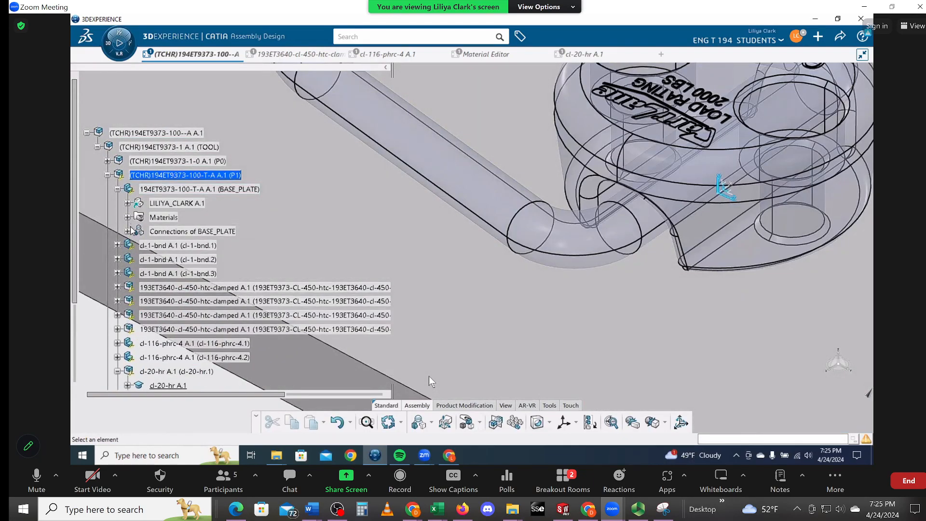
pyautogui.click(127, 203)
pyautogui.scroll(-8, 138, 243)
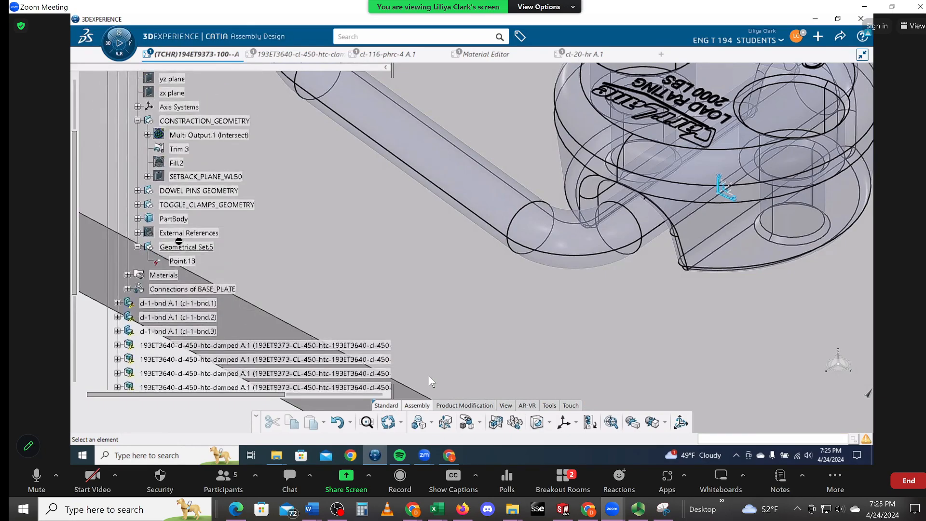
pyautogui.click(137, 233)
pyautogui.scroll(-10, 139, 236)
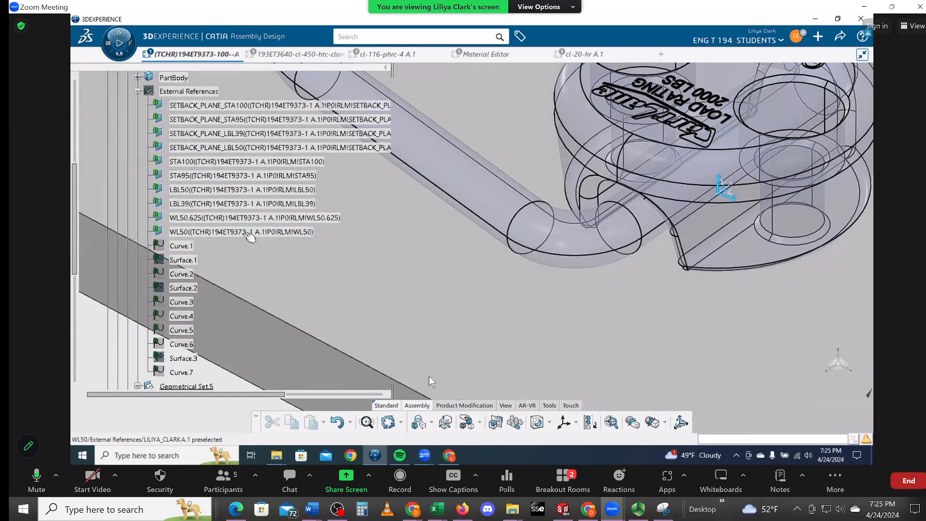
pyautogui.scroll(3, 255, 247)
pyautogui.scroll(-5, 358, 247)
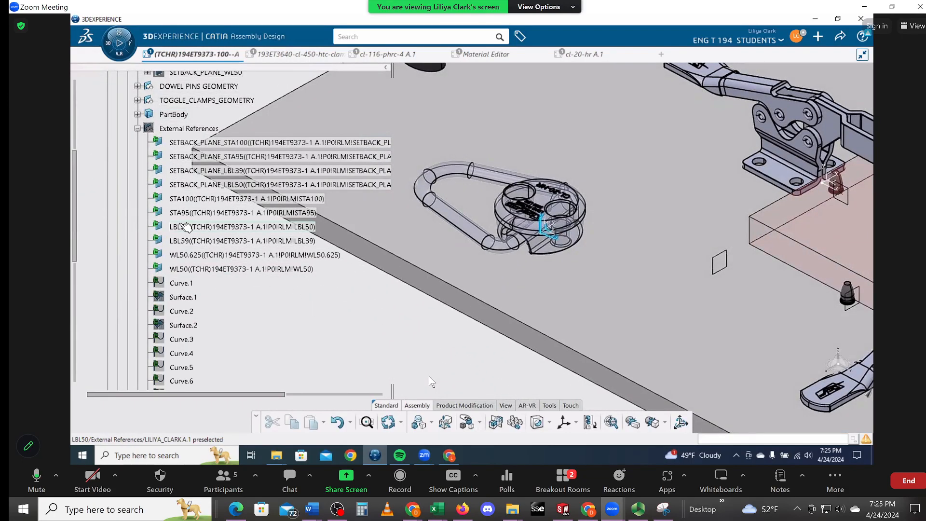
pyautogui.scroll(-3, 340, 317)
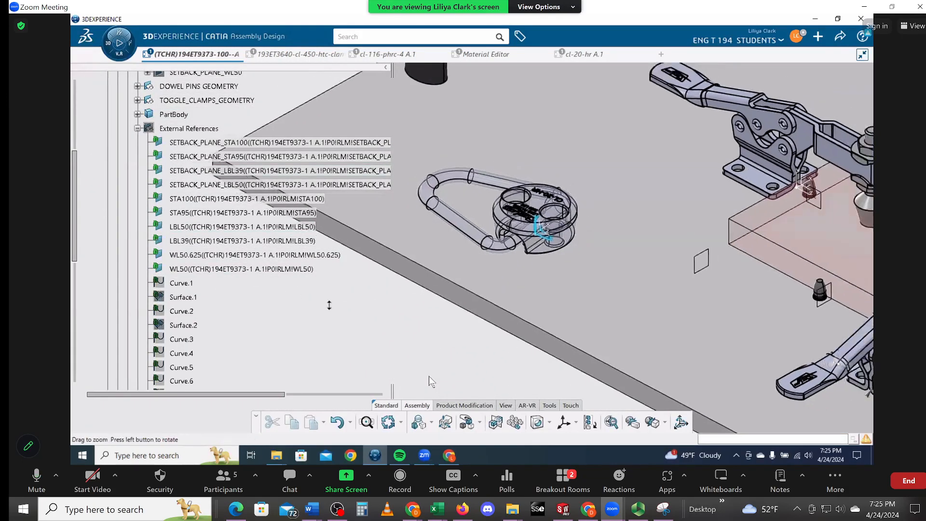
pyautogui.moveTo(340, 317); pyautogui.dragTo(427, 298, button='middle')
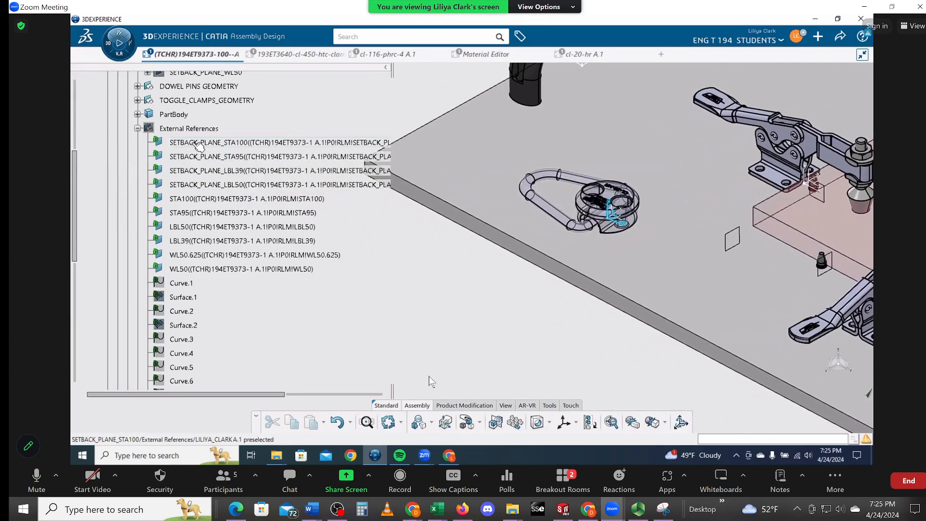
pyautogui.click(195, 144)
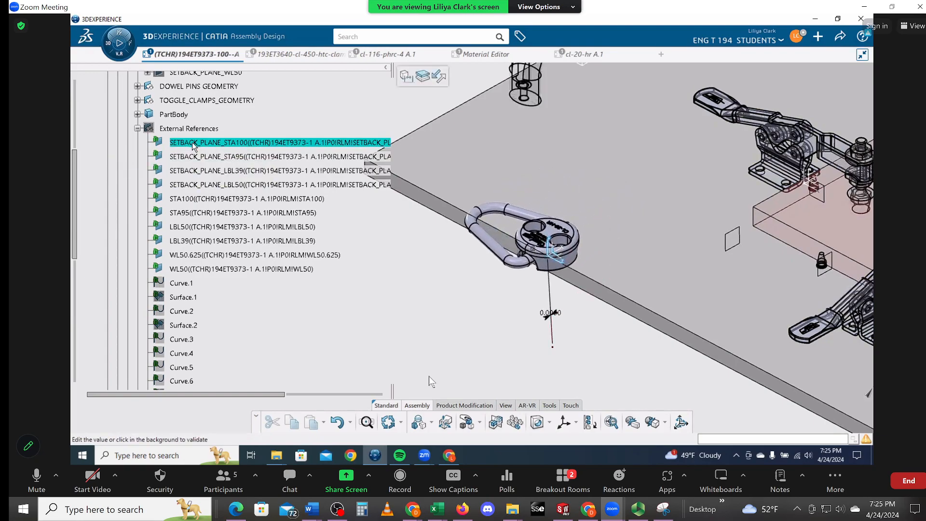
# Try to set the new offset's length to 1 in on its dimension and accept the constraint
pyautogui.moveTo(545, 328); pyautogui.dragTo(438, 343, button='middle')
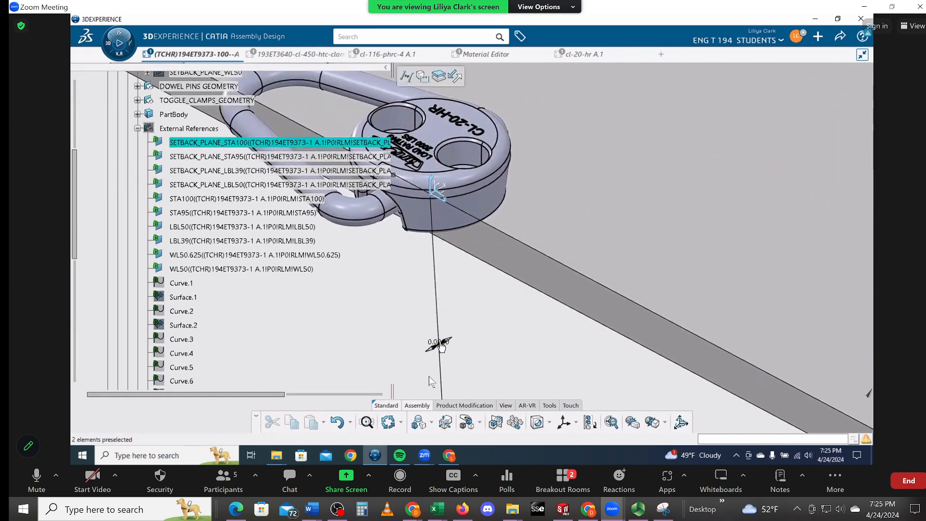
pyautogui.moveTo(444, 346); pyautogui.dragTo(567, 130, button='middle')
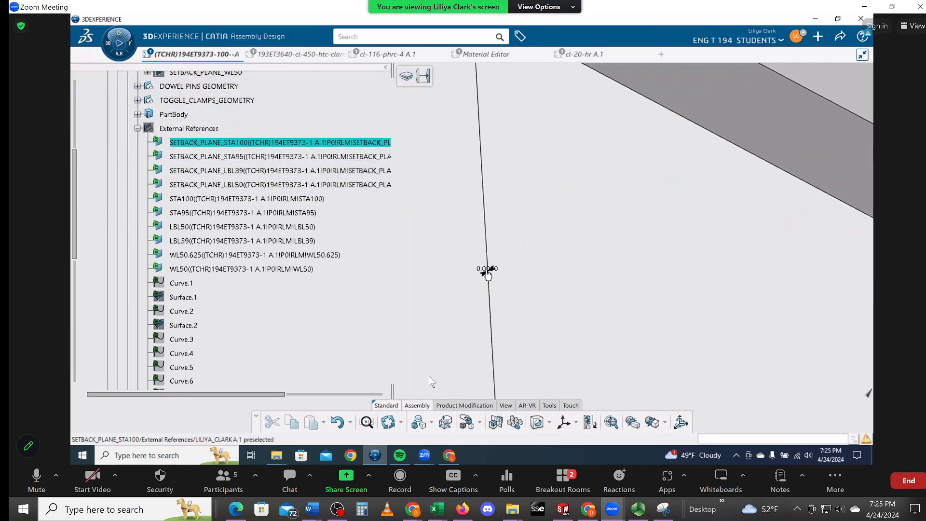
pyautogui.click(480, 271)
pyautogui.doubleClick(481, 270)
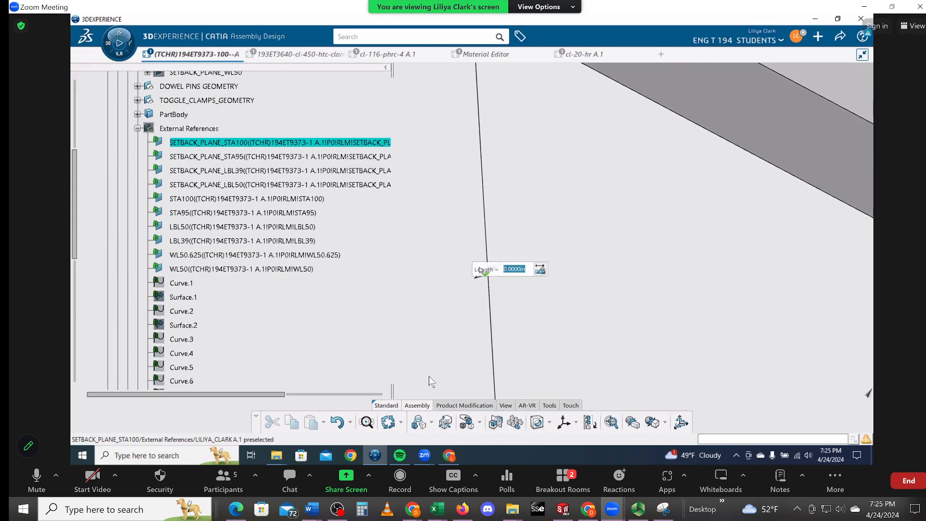
pyautogui.write('1')
pyautogui.click(653, 292)
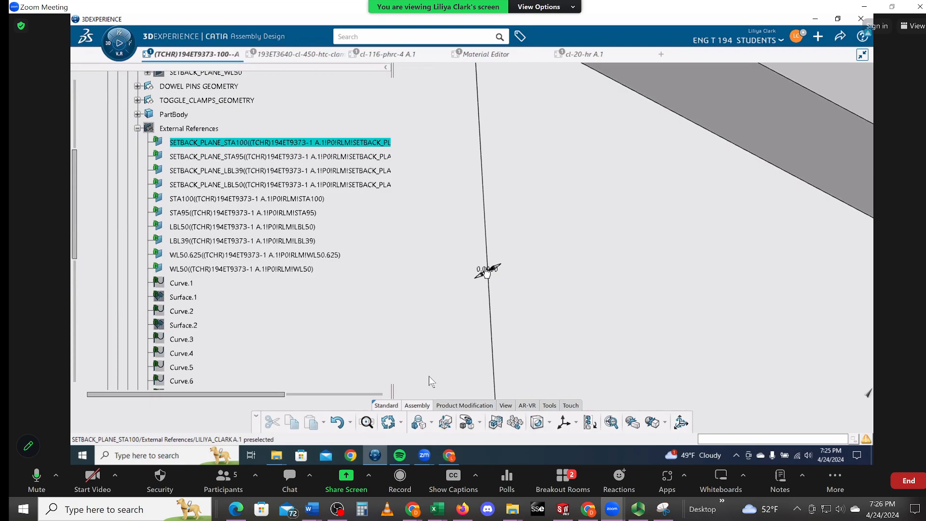
# Try to reopen the hoist ring's offset dimension in the model for editing
pyautogui.doubleClick(496, 271)
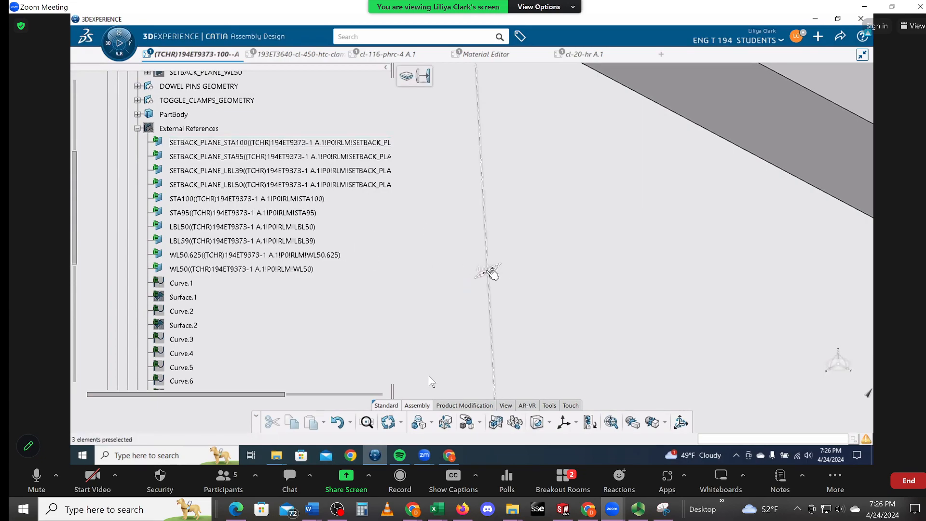
pyautogui.click(499, 274)
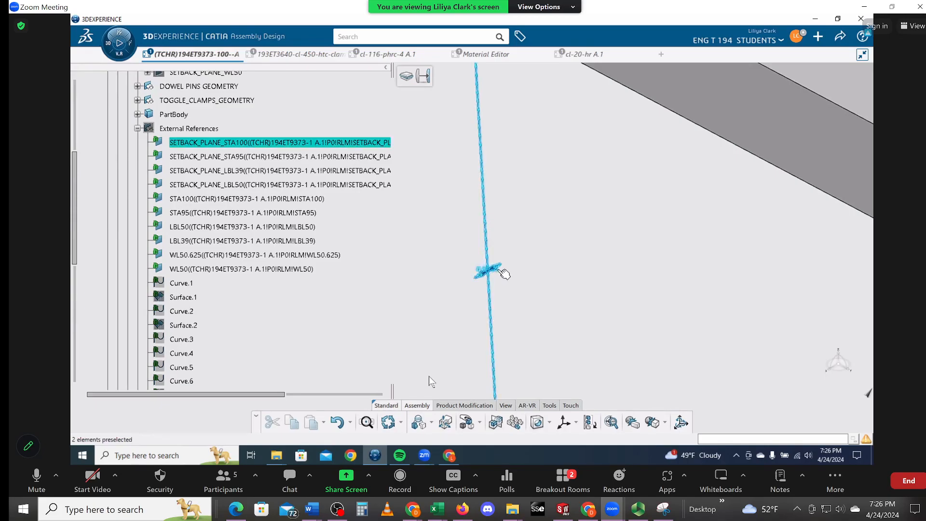
pyautogui.keyDown('ctrl'); pyautogui.moveTo(537, 271); pyautogui.dragTo(539, 361, button='middle'); pyautogui.keyUp('ctrl')
pyautogui.moveTo(506, 287); pyautogui.dragTo(507, 317, button='middle')
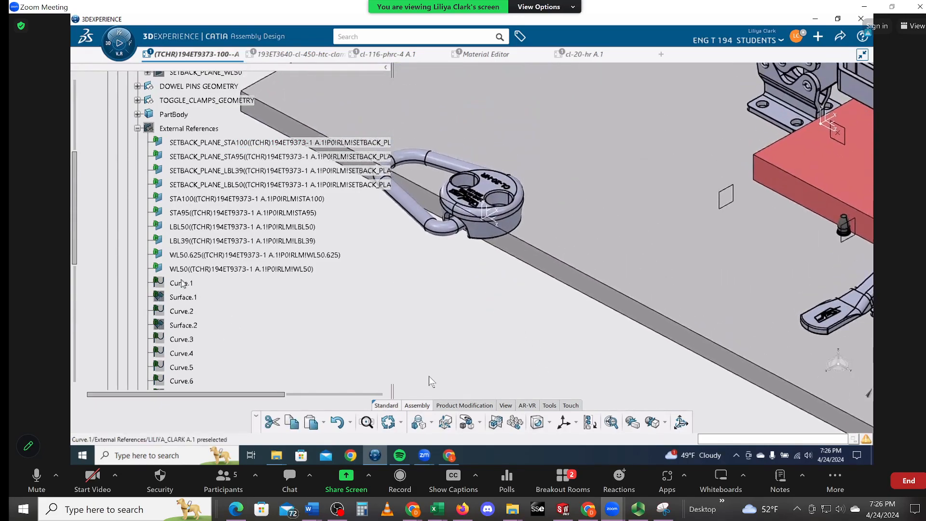
# Collapse the external references and open the definition of the hoist ring's prismatic connection to the base plate
pyautogui.click(138, 129)
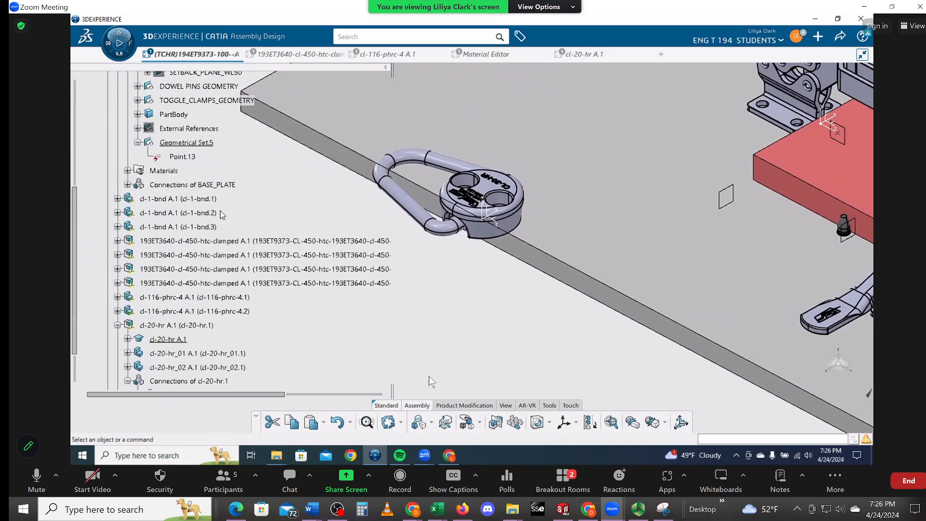
pyautogui.scroll(-3, 250, 305)
pyautogui.scroll(-2, 250, 303)
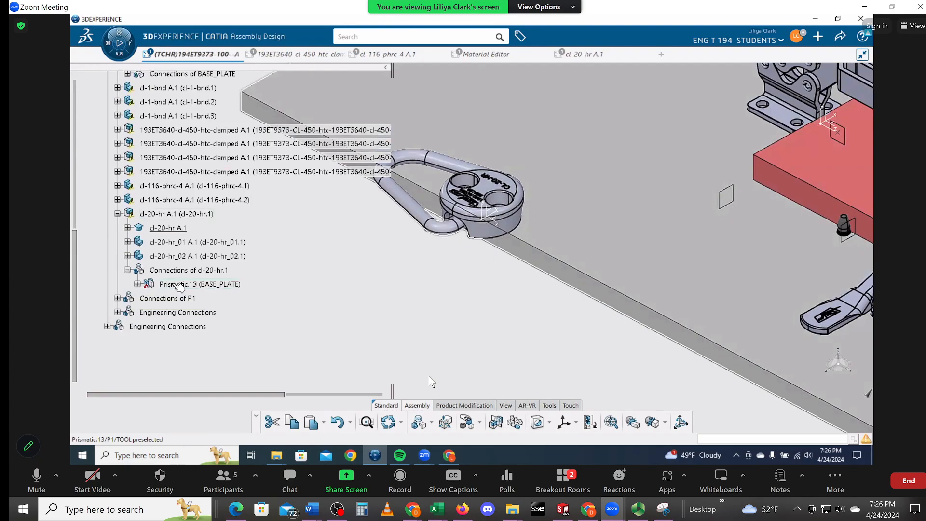
pyautogui.click(173, 284)
pyautogui.doubleClick(173, 284)
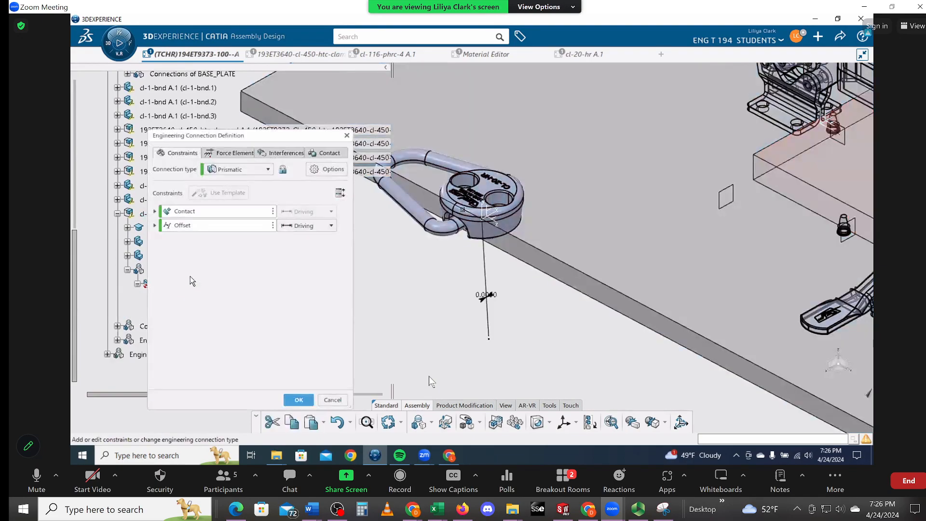
# Set the offset distance between the YZ plane and the setback plane to -1.5 in, after trying 1 in and -1 in
pyautogui.click(155, 225)
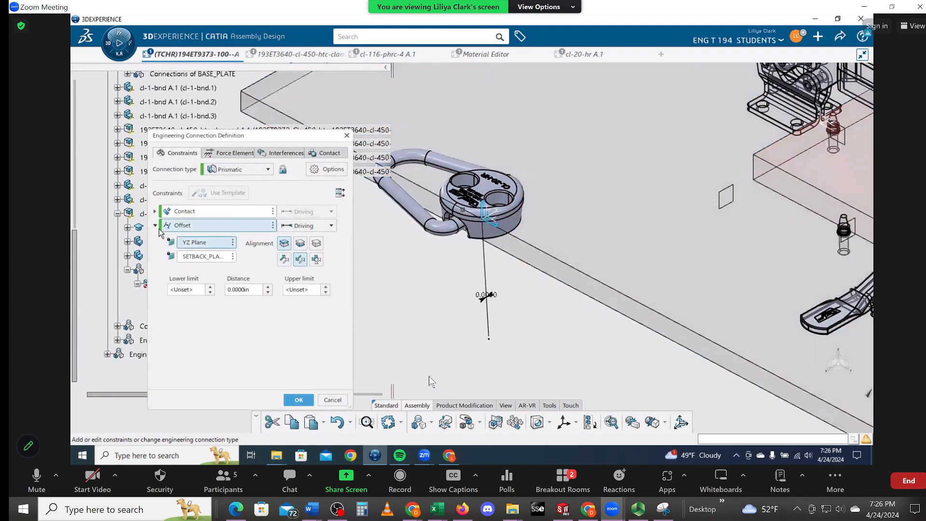
pyautogui.moveTo(252, 290); pyautogui.dragTo(86, 261)
pyautogui.write('1.000')
pyautogui.press('Return')
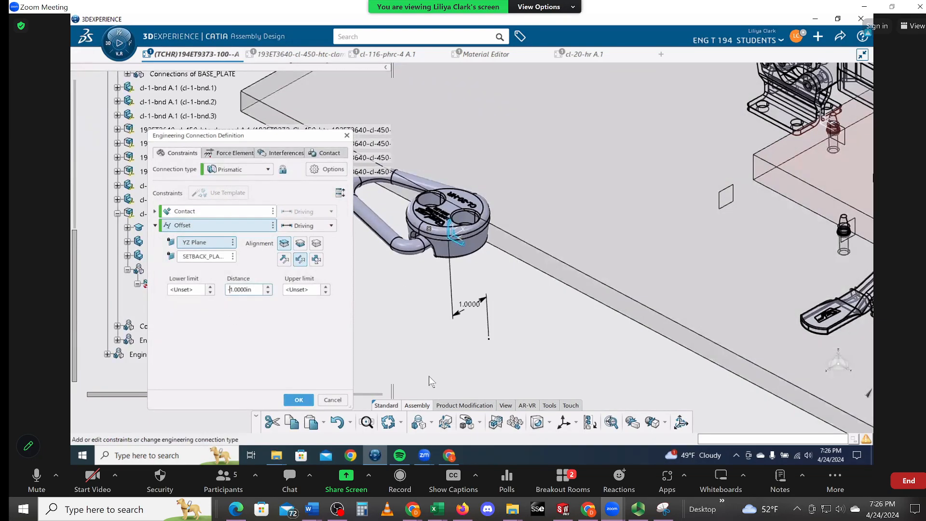
pyautogui.press('Return')
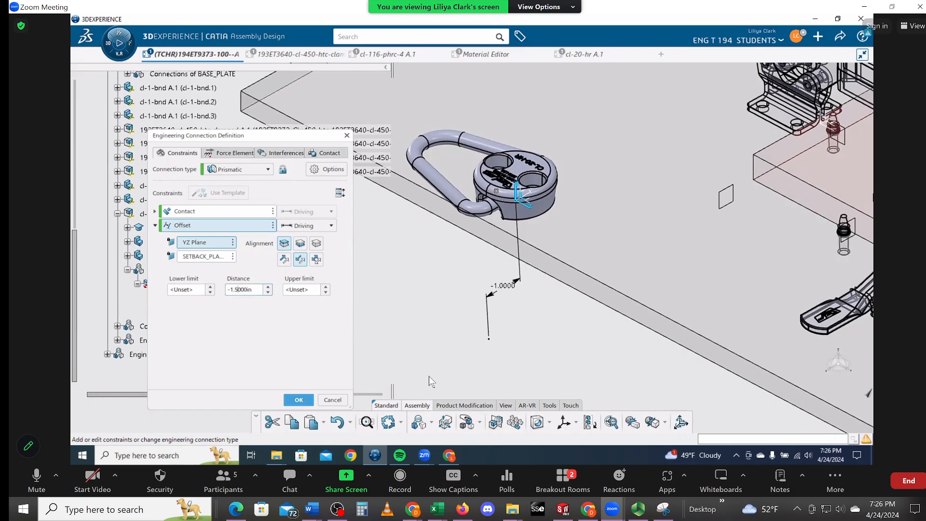
pyautogui.press('Return')
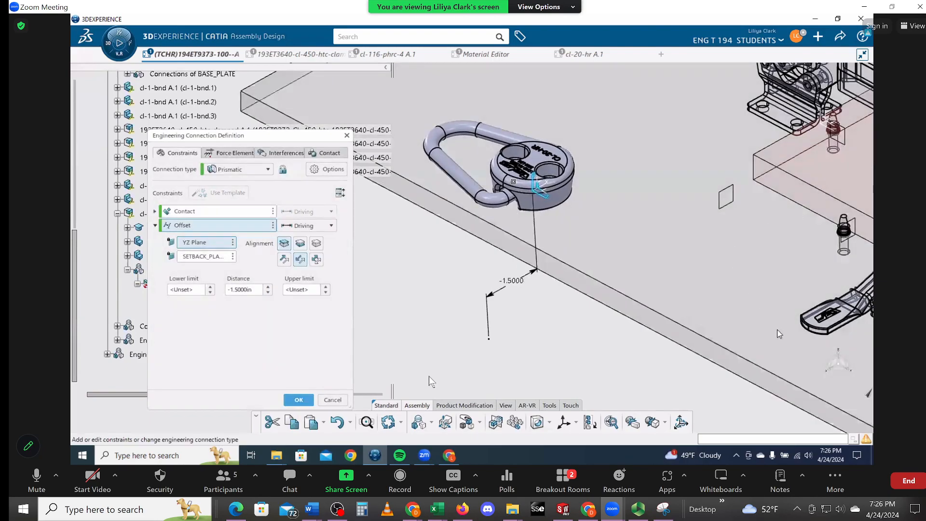
# Accept the edited prismatic connection and update the assembly
pyautogui.click(299, 398)
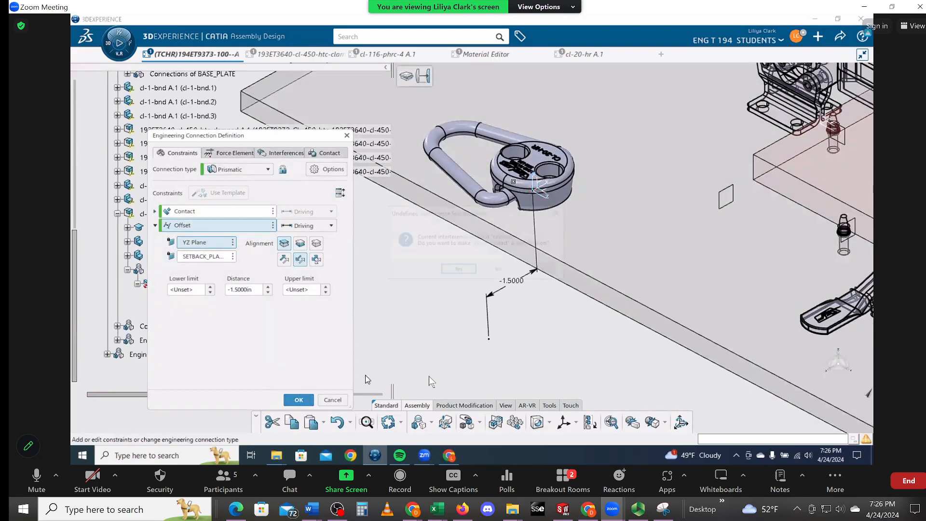
pyautogui.click(464, 271)
pyautogui.click(390, 423)
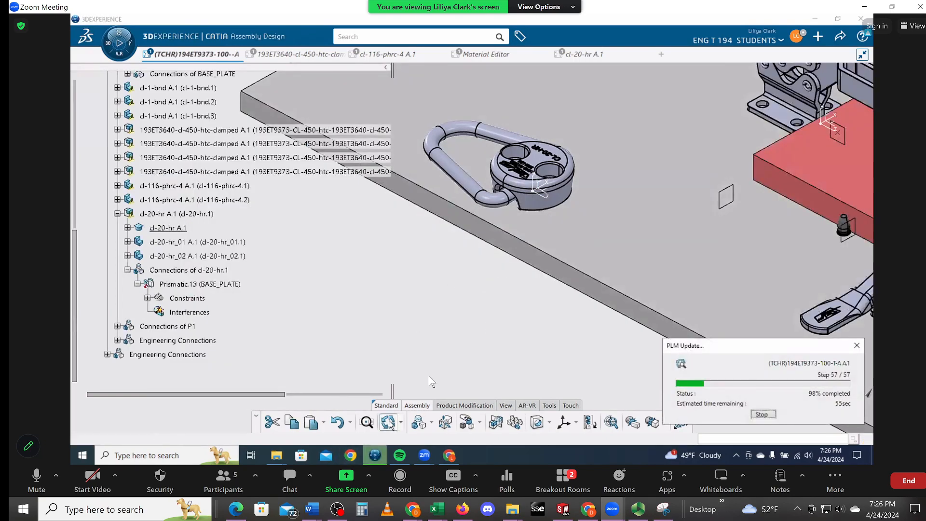
# Examine the hoist ring's placement on the whole base plate in the top view
pyautogui.moveTo(437, 345); pyautogui.dragTo(491, 393, button='middle')
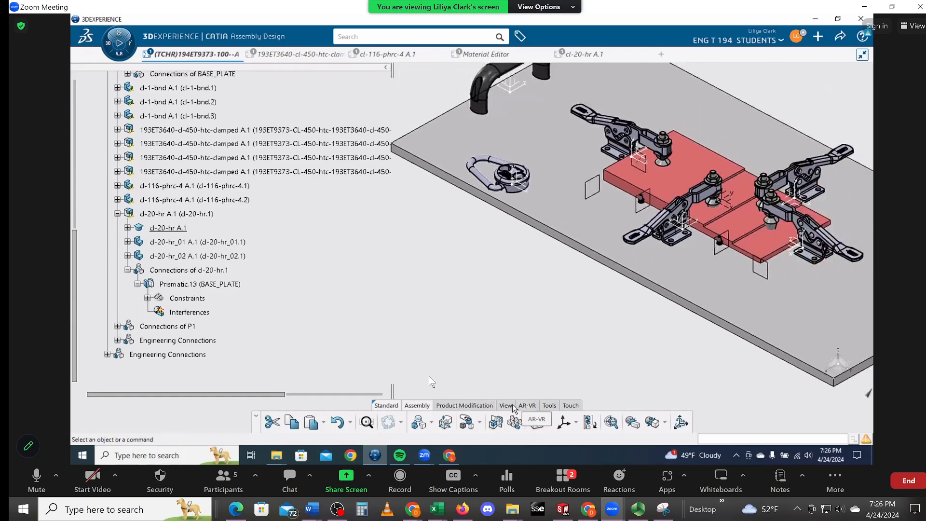
pyautogui.click(493, 422)
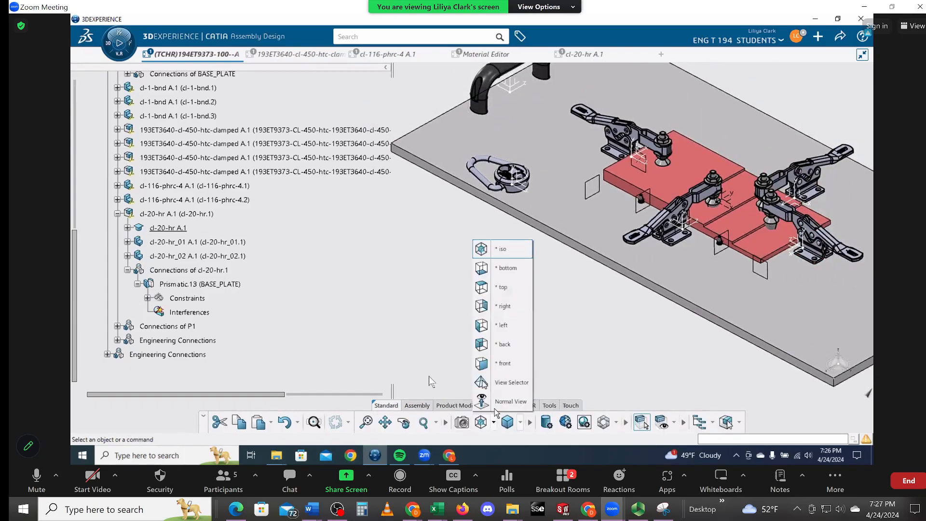
pyautogui.click(510, 290)
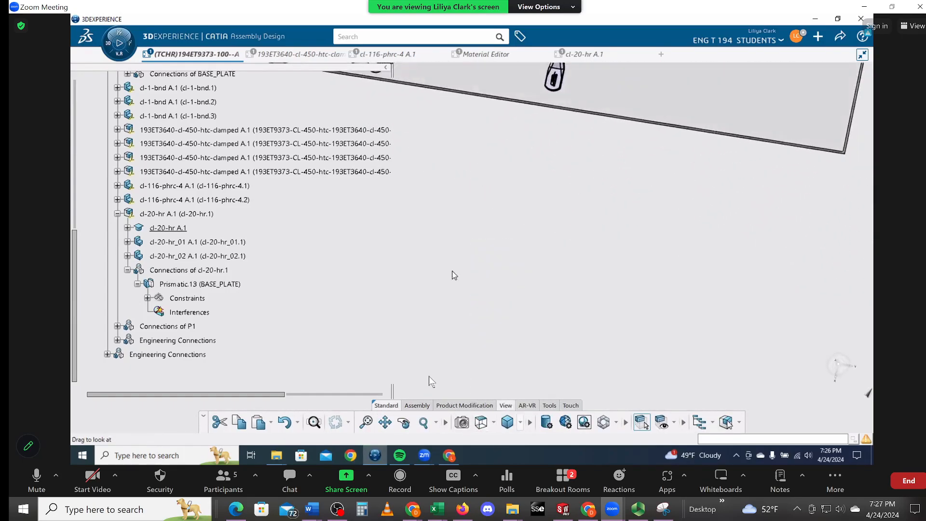
pyautogui.moveTo(464, 247); pyautogui.dragTo(688, 418, button='middle')
pyautogui.moveTo(666, 370); pyautogui.dragTo(622, 405, button='middle')
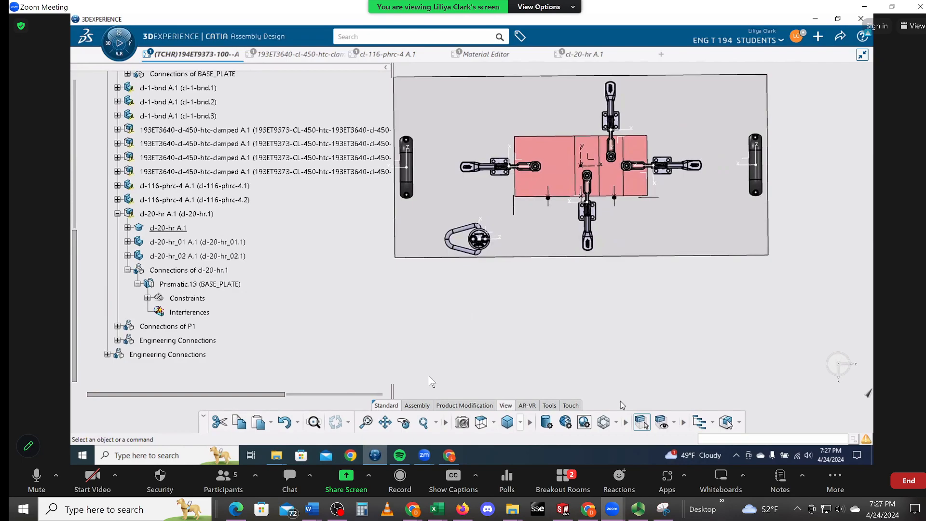
# Switch to Chrome and read through the Tooling Fixture 1 assignment's images and fixture product reference document
pyautogui.click(450, 454)
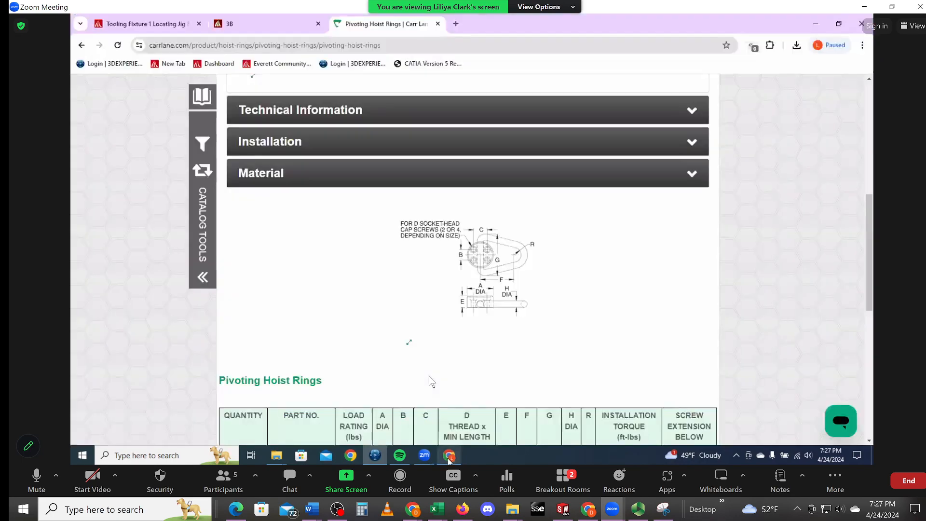
pyautogui.click(157, 23)
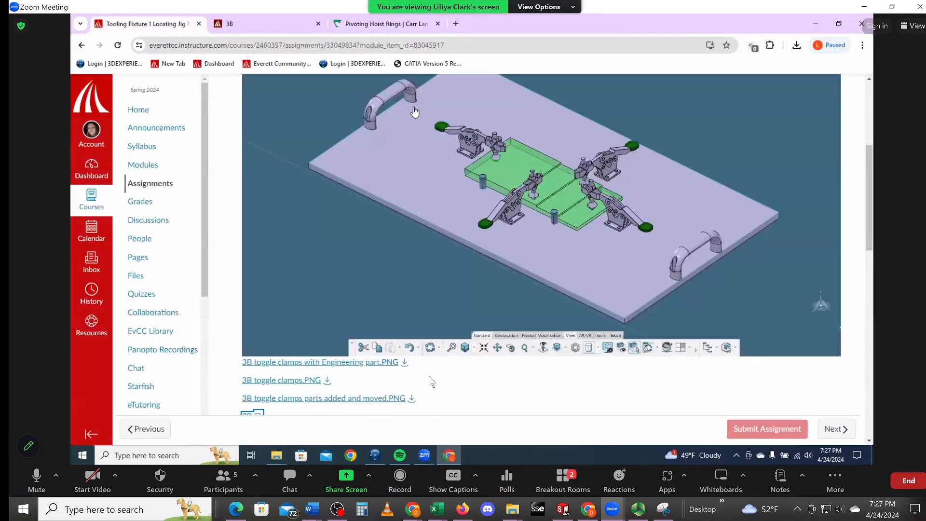
pyautogui.scroll(-10, 545, 144)
pyautogui.scroll(-4, 544, 143)
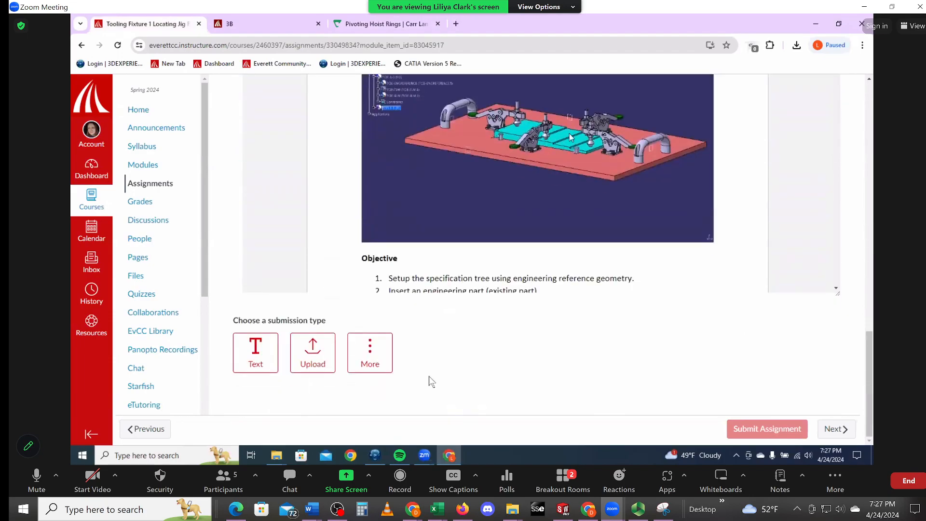
pyautogui.scroll(-15, 528, 225)
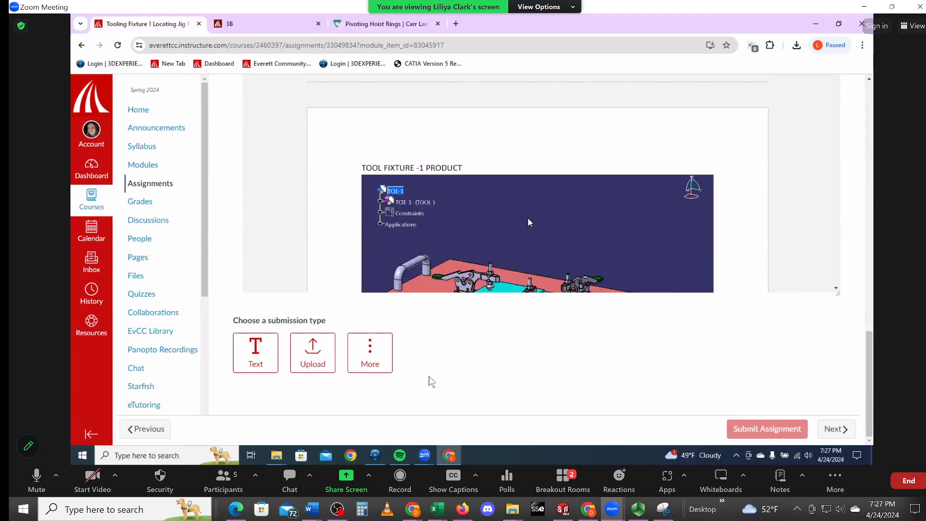
pyautogui.scroll(-10, 535, 211)
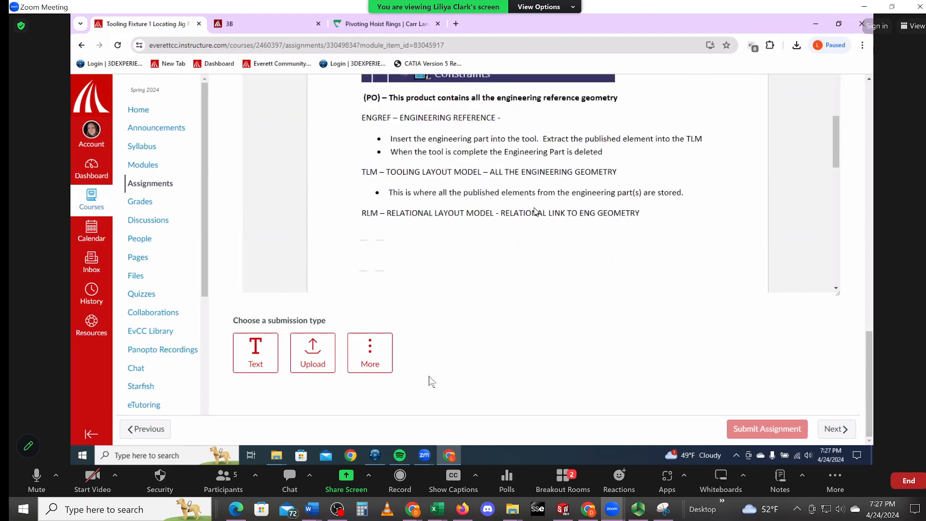
pyautogui.scroll(-8, 534, 208)
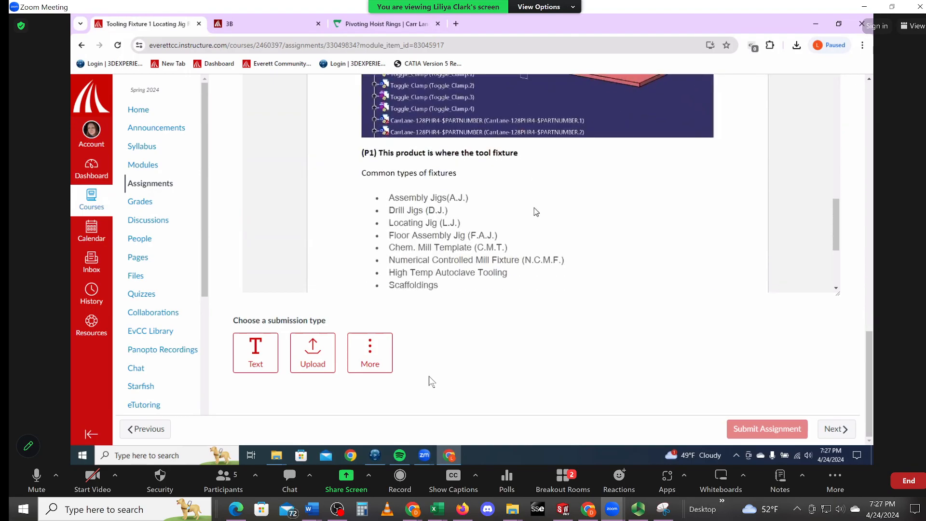
pyautogui.scroll(3, 537, 203)
pyautogui.scroll(-8, 538, 201)
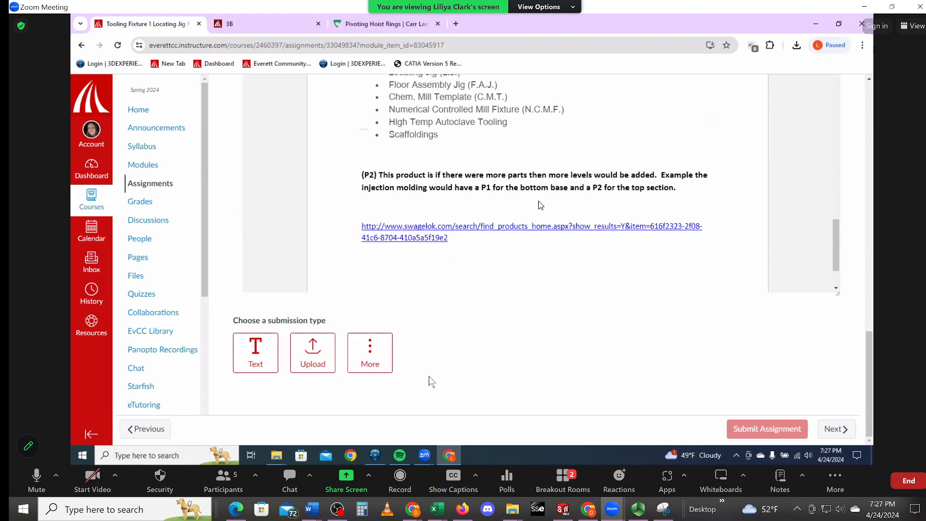
pyautogui.scroll(6, 539, 202)
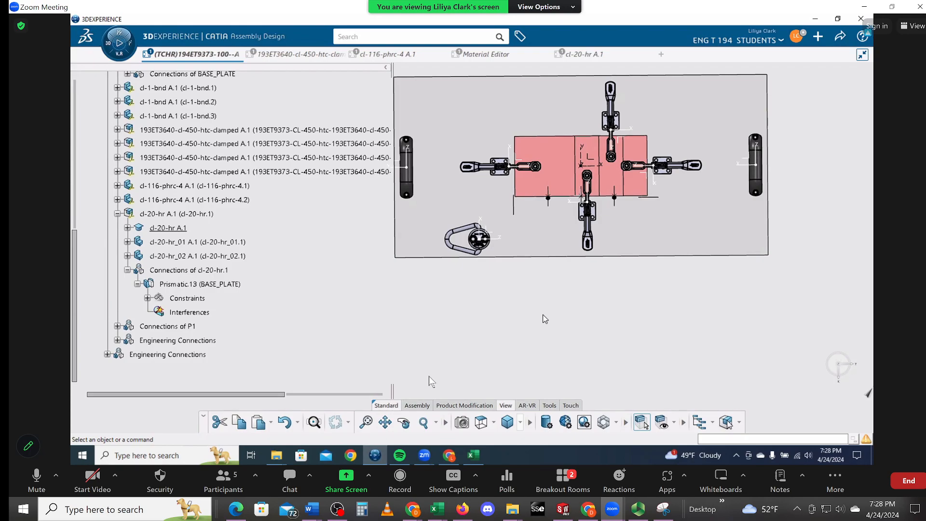
pyautogui.moveTo(493, 272); pyautogui.dragTo(522, 171, button='middle')
pyautogui.moveTo(574, 303); pyautogui.dragTo(533, 281, button='middle')
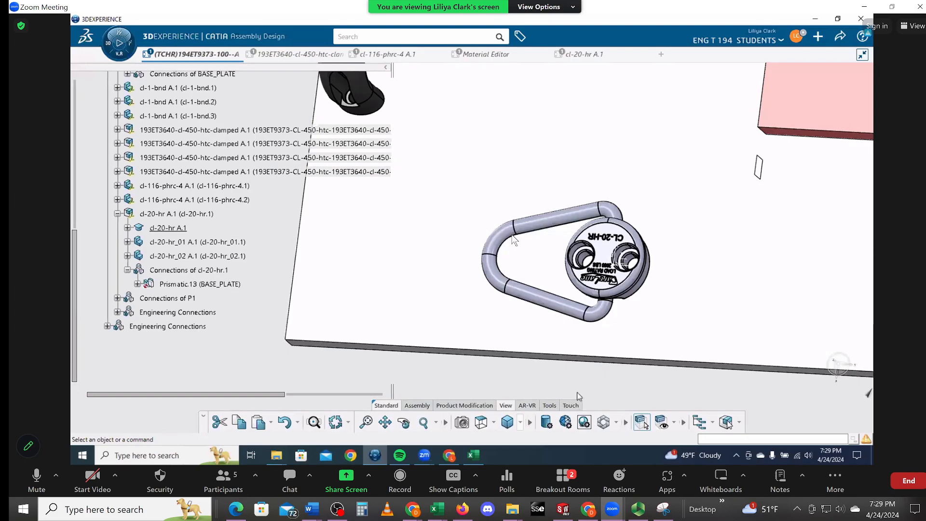
pyautogui.moveTo(545, 375); pyautogui.dragTo(644, 217, button='middle')
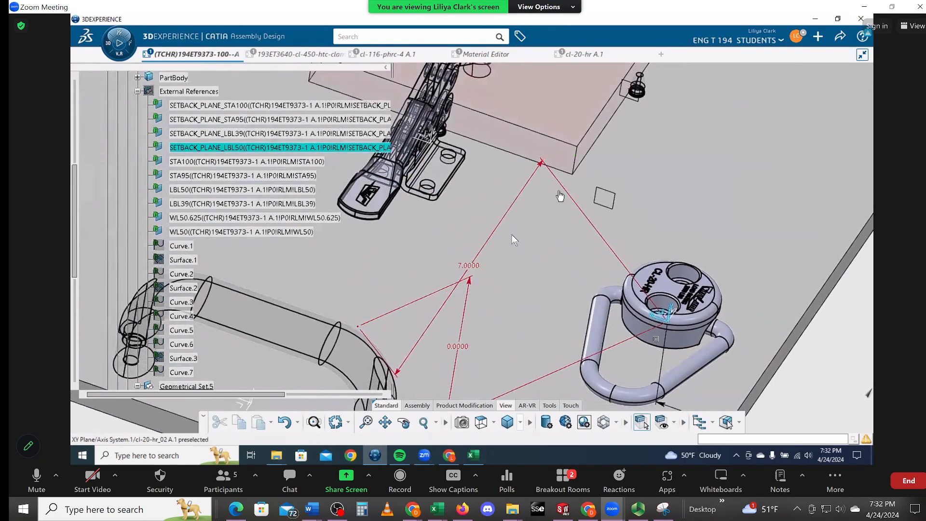
# Undo the 7 in offset between the hoist ring's XY plane and SETBACK_PLANE_LBL50, and leave the constraint editing
pyautogui.click(282, 422)
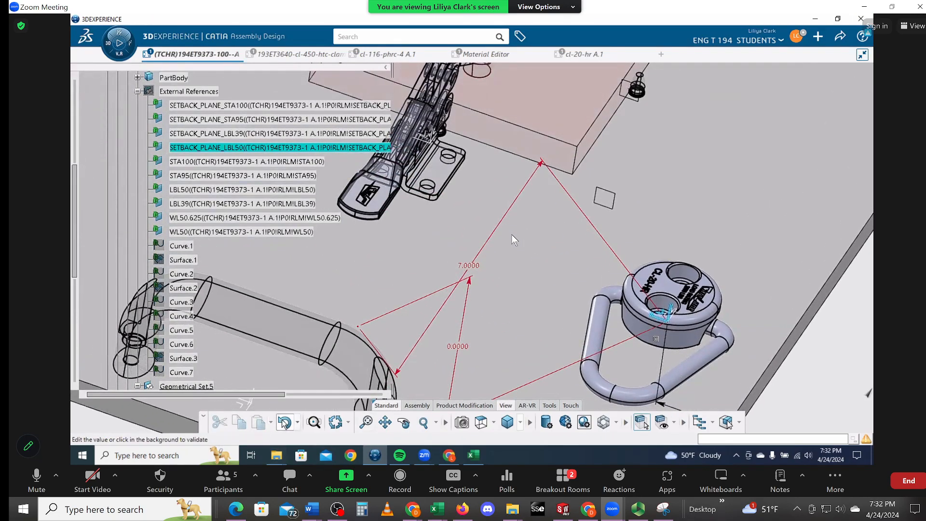
pyautogui.moveTo(503, 254); pyautogui.dragTo(482, 67, button='middle')
pyautogui.moveTo(664, 259); pyautogui.dragTo(685, 410, button='middle')
pyautogui.click(664, 258)
pyautogui.moveTo(589, 302); pyautogui.dragTo(616, 376, button='middle')
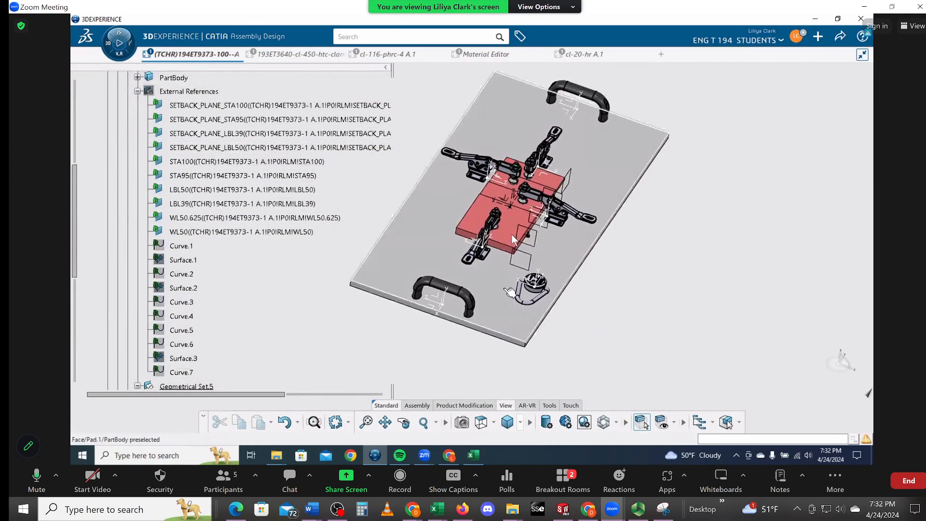
# Add an offset constraint between the XY plane of the cl-20-hr_02 axis system and the base plate's side face nearest the handle
pyautogui.scroll(5, 513, 239)
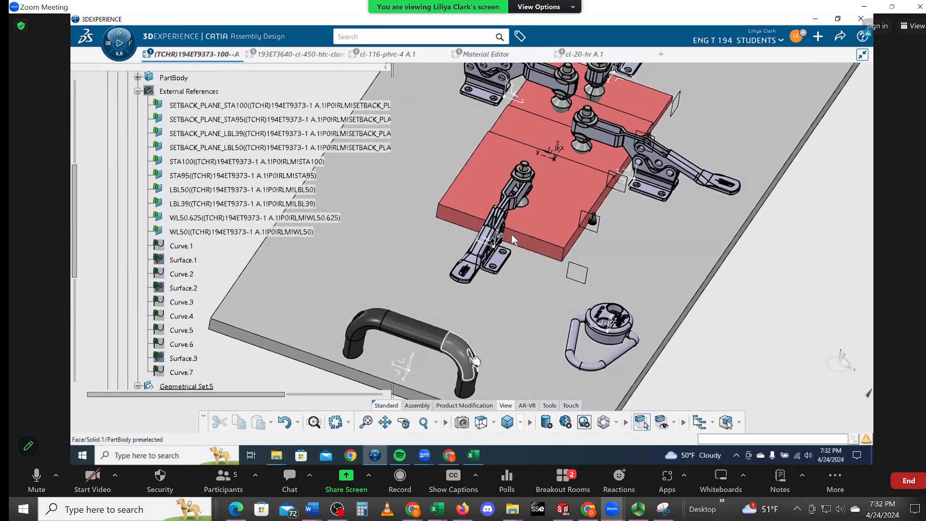
pyautogui.moveTo(715, 347); pyautogui.dragTo(728, 265, button='middle')
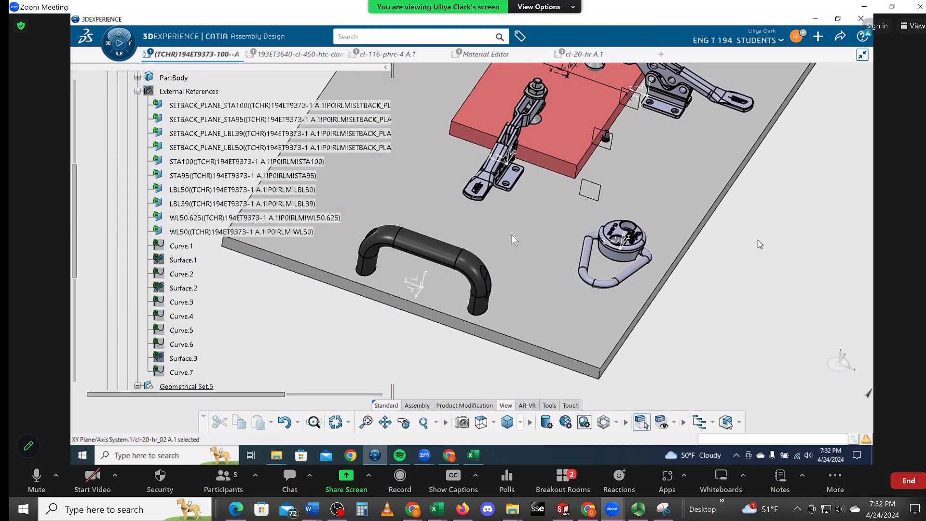
pyautogui.keyDown('ctrl'); pyautogui.moveTo(707, 288); pyautogui.dragTo(709, 214, button='middle'); pyautogui.keyUp('ctrl')
pyautogui.moveTo(651, 219); pyautogui.dragTo(263, 227, button='middle')
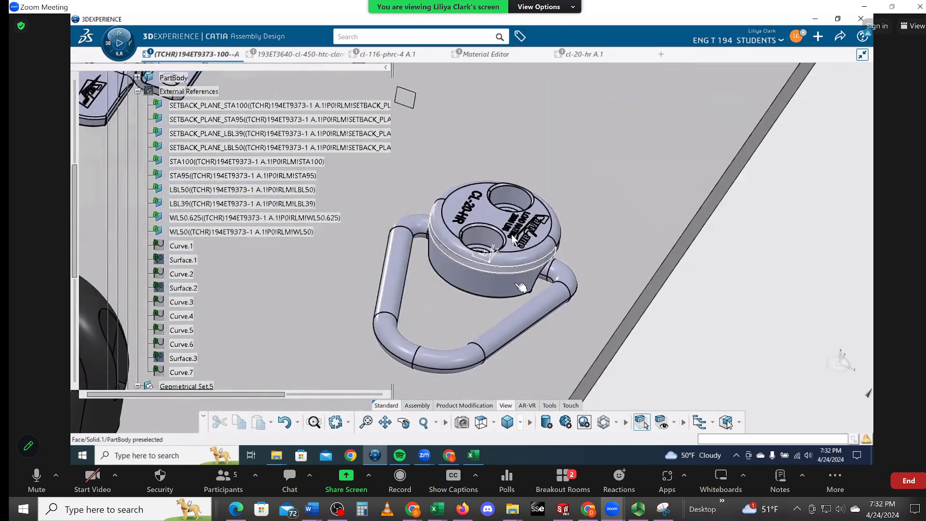
pyautogui.scroll(3, 502, 283)
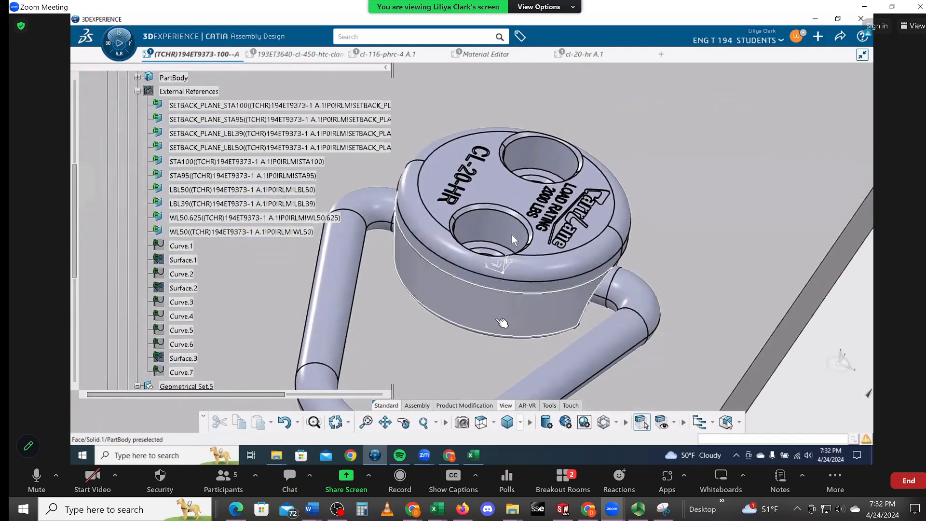
pyautogui.scroll(3, 511, 304)
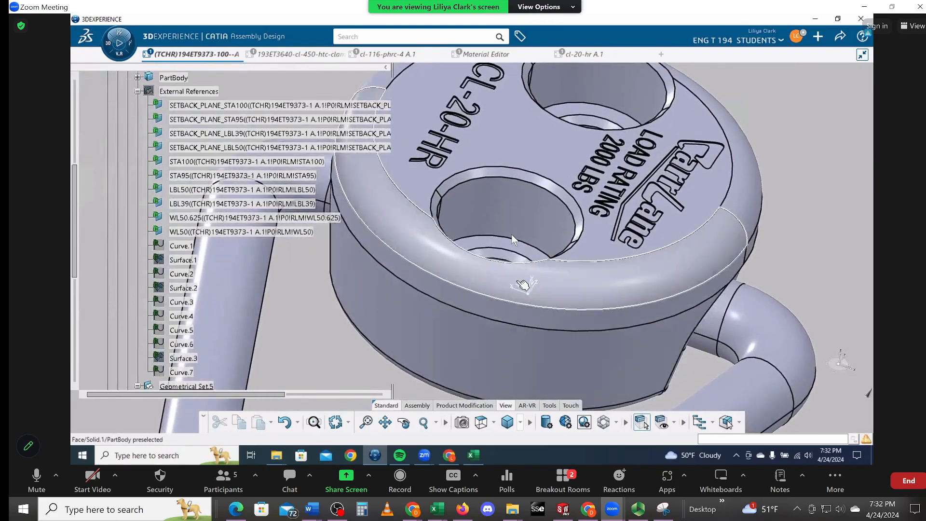
pyautogui.click(530, 288)
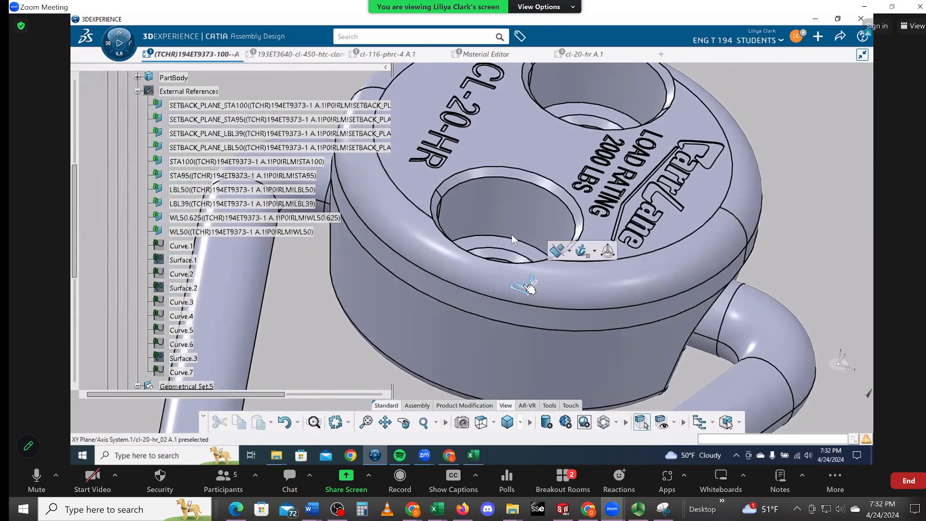
pyautogui.click(570, 251)
pyautogui.click(559, 307)
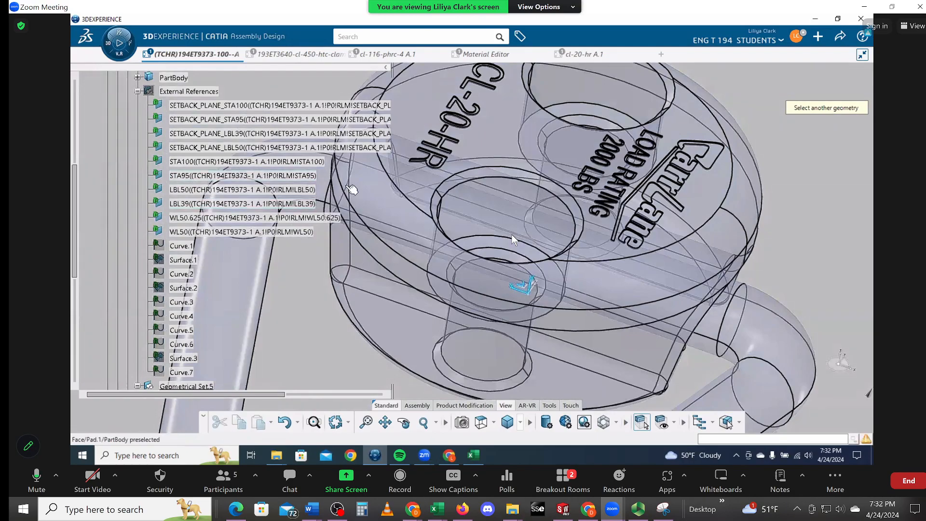
pyautogui.moveTo(394, 352); pyautogui.dragTo(613, 87, button='middle')
pyautogui.moveTo(537, 301); pyautogui.dragTo(539, 345, button='middle')
pyautogui.click(540, 345)
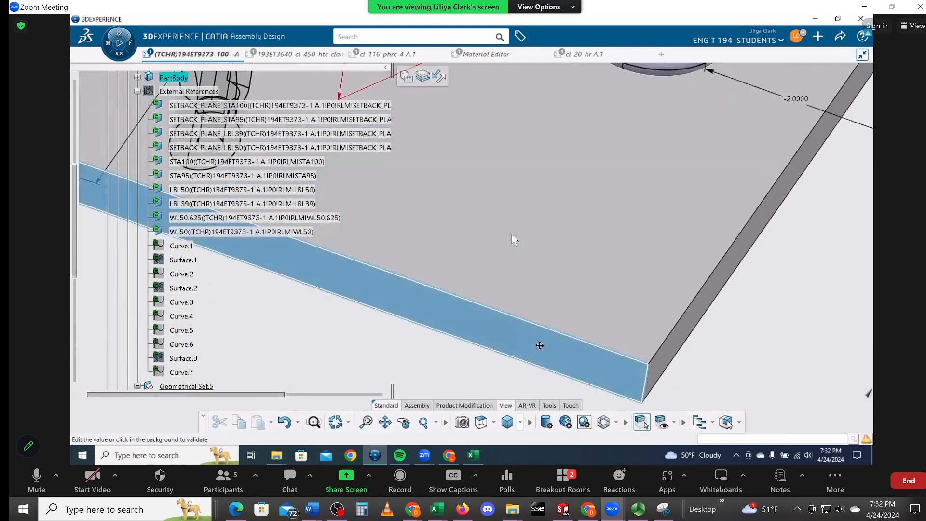
# Set the distance between the hoist ring's XY plane and the base plate's side face to 3 in and accept the connection
pyautogui.moveTo(584, 251); pyautogui.dragTo(538, 299, button='middle')
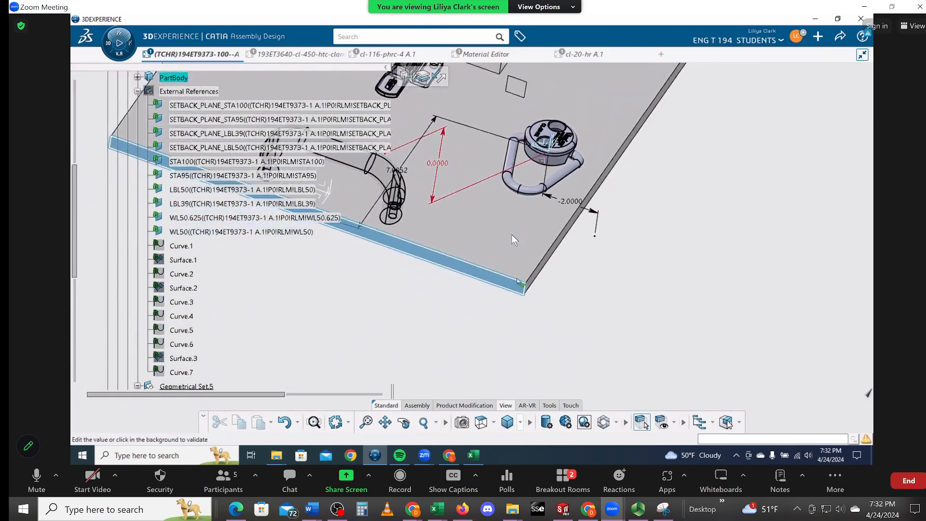
pyautogui.moveTo(491, 272); pyautogui.dragTo(582, 233, button='middle')
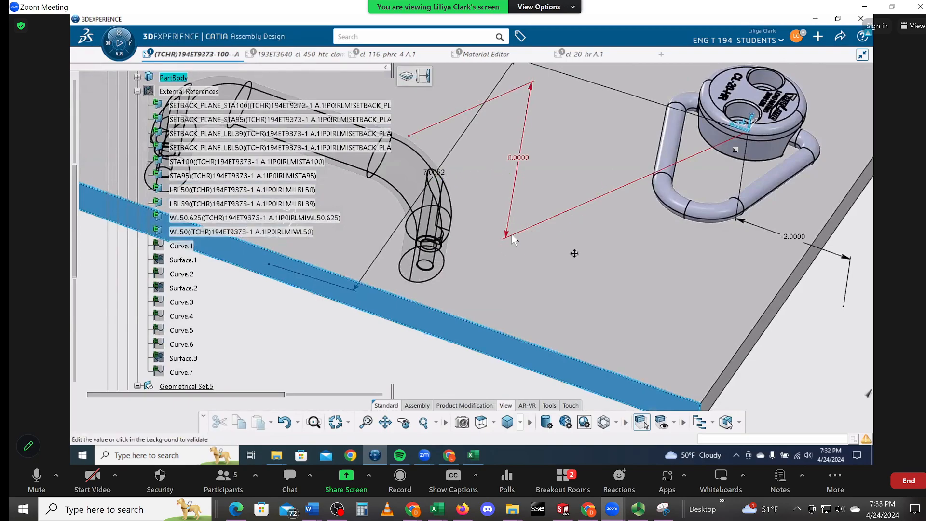
pyautogui.moveTo(574, 253); pyautogui.dragTo(591, 314, button='middle')
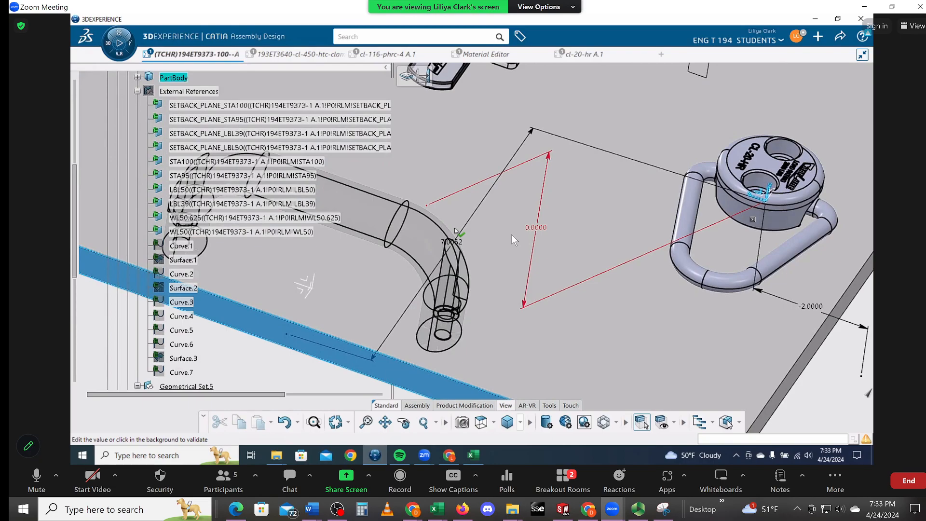
pyautogui.moveTo(659, 300); pyautogui.dragTo(640, 262, button='middle')
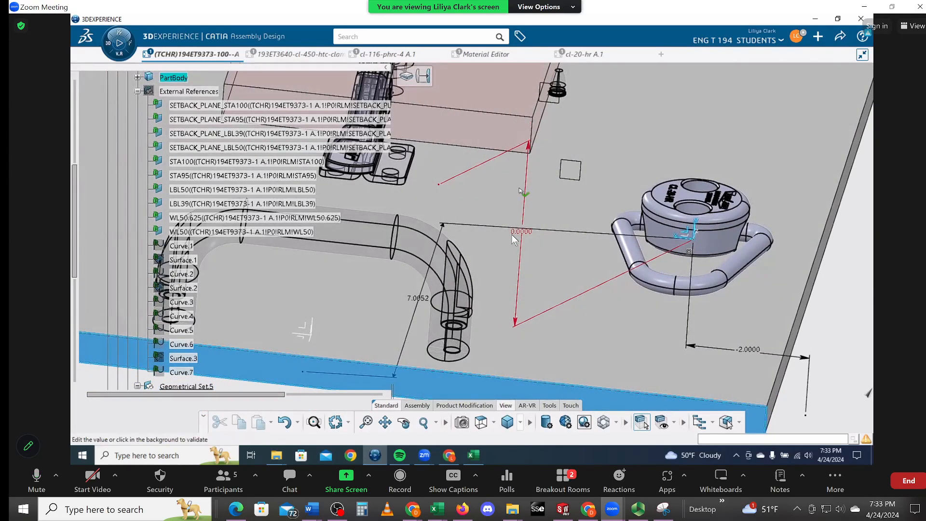
pyautogui.click(420, 302)
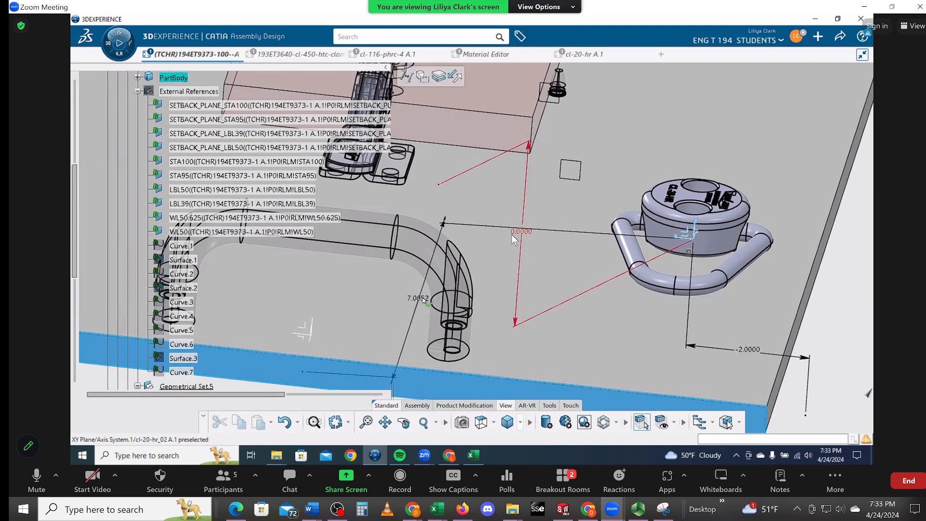
pyautogui.doubleClick(418, 299)
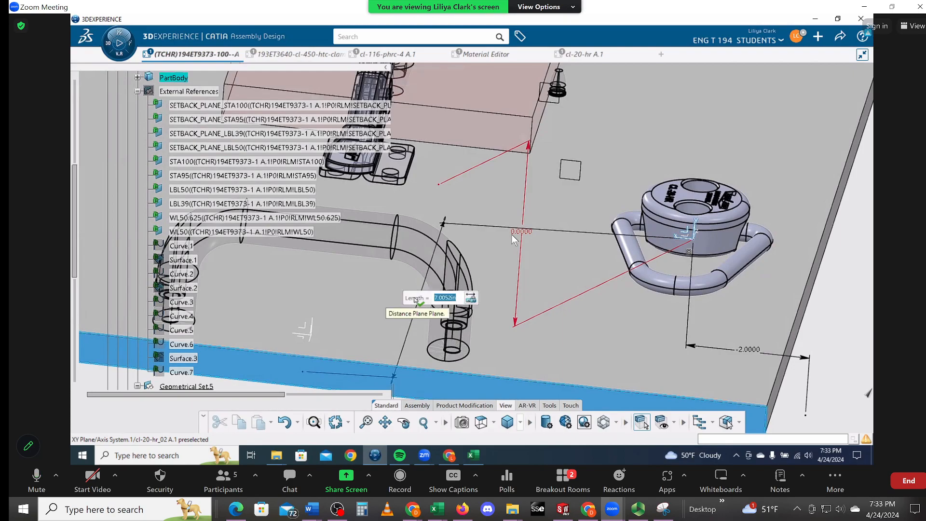
pyautogui.write('3')
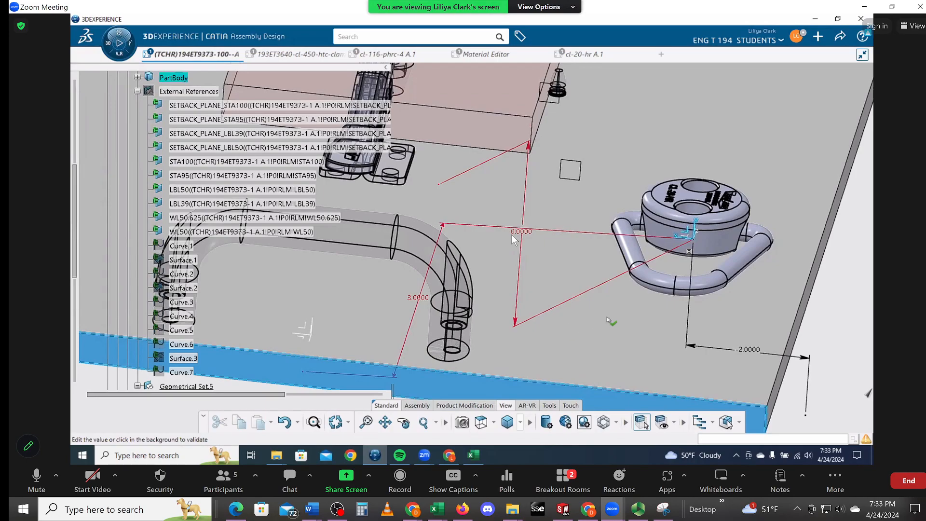
pyautogui.click(501, 267)
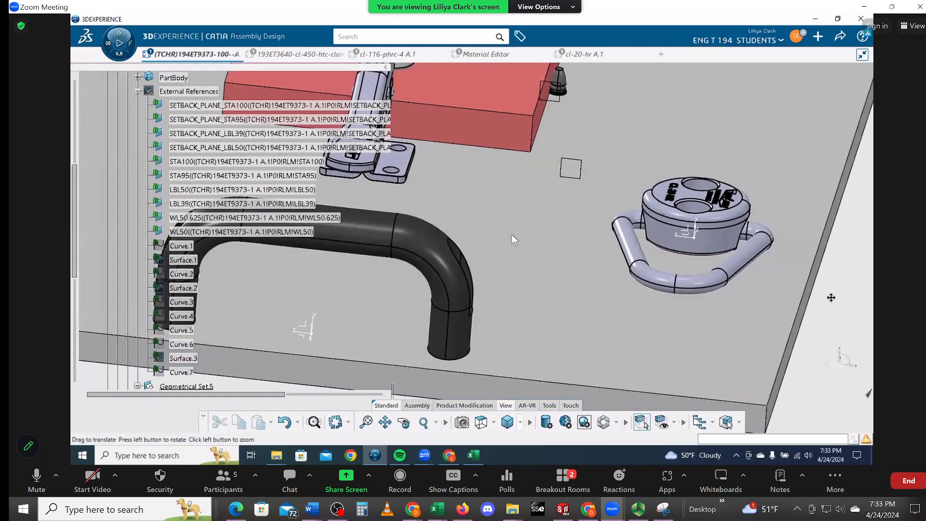
# Collapse the base plate's external references and update the assembly with the edited hoist ring connection
pyautogui.scroll(-5, 514, 239)
pyautogui.moveTo(695, 288); pyautogui.dragTo(645, 295, button='middle')
pyautogui.scroll(-3, 293, 270)
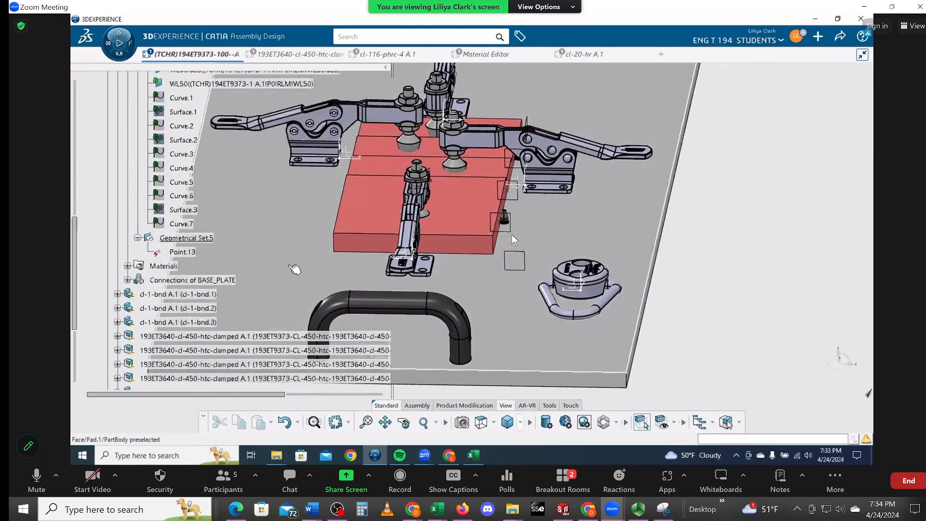
pyautogui.scroll(3, 211, 237)
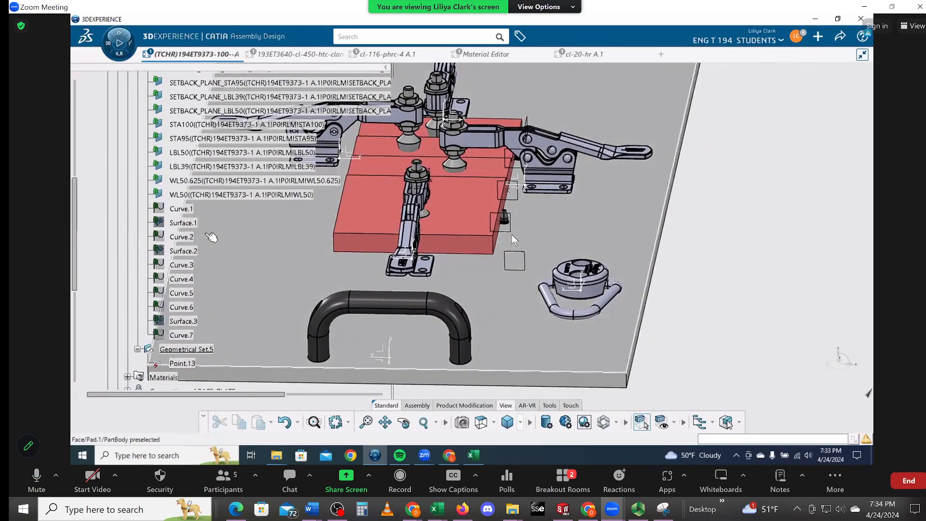
pyautogui.scroll(3, 211, 237)
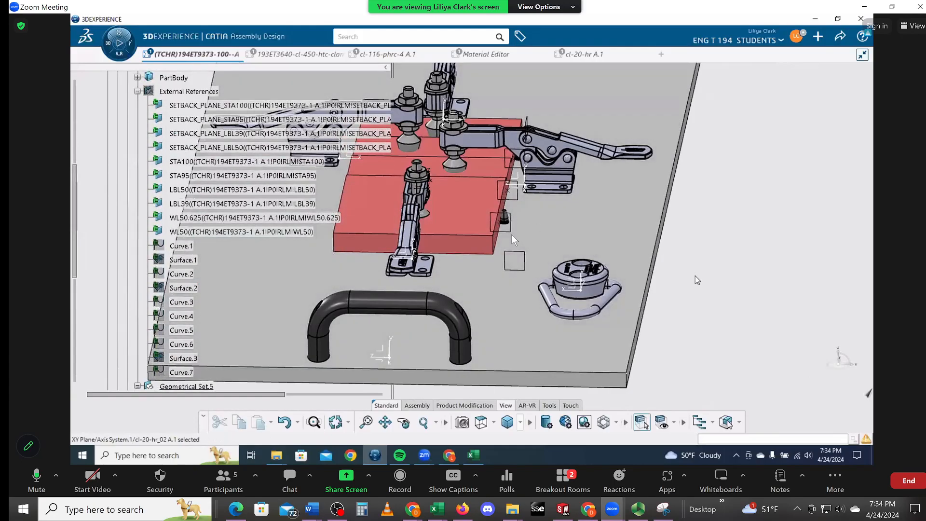
pyautogui.click(697, 278)
pyautogui.scroll(2, 152, 219)
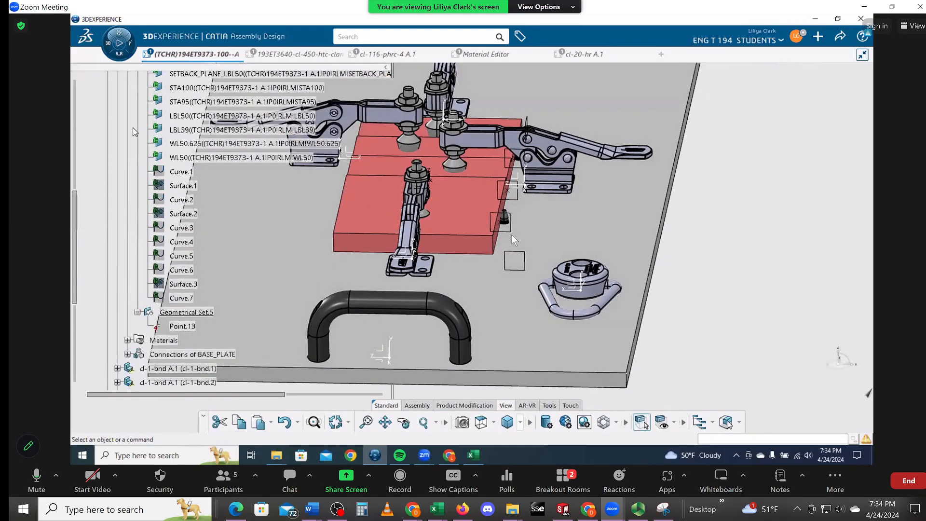
pyautogui.click(137, 128)
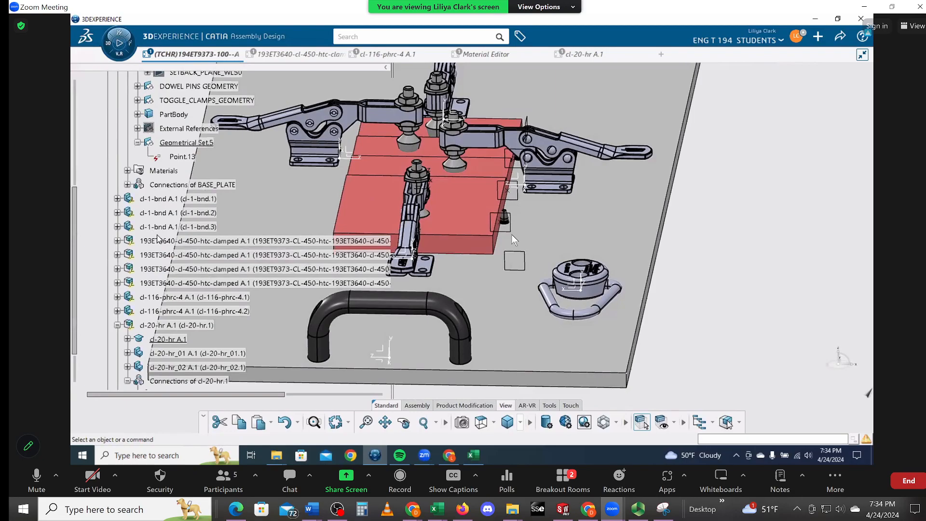
pyautogui.scroll(-5, 140, 309)
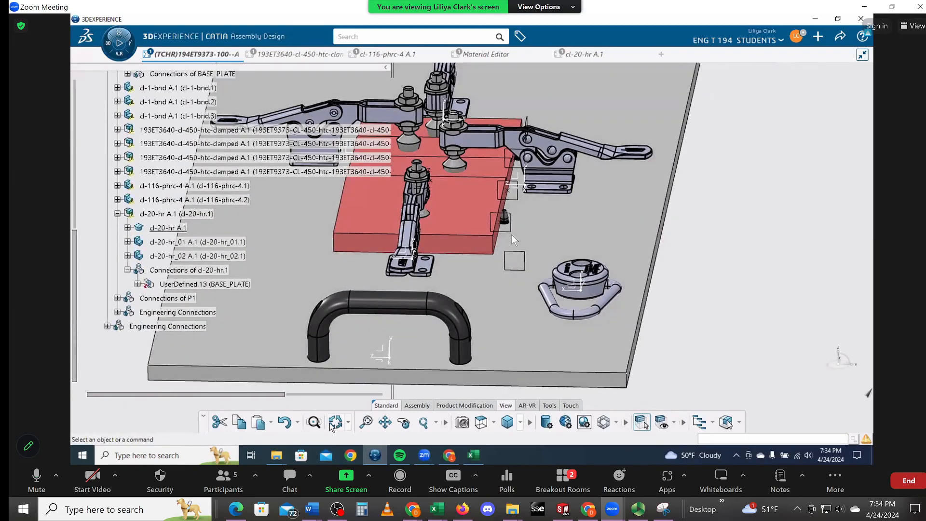
pyautogui.click(335, 422)
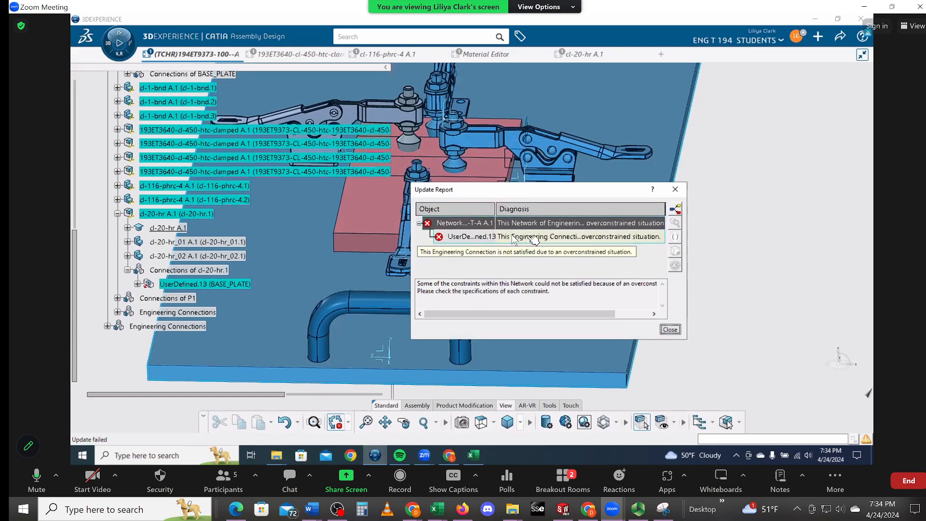
# Inspect the hoist ring connection flagged in the update report, expand it in the tree, and dismiss the report
pyautogui.click(533, 239)
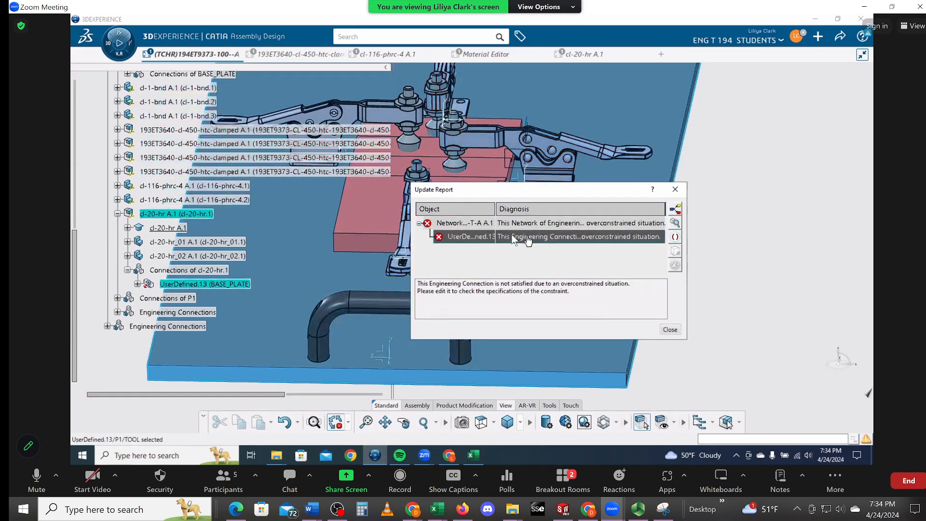
pyautogui.click(138, 284)
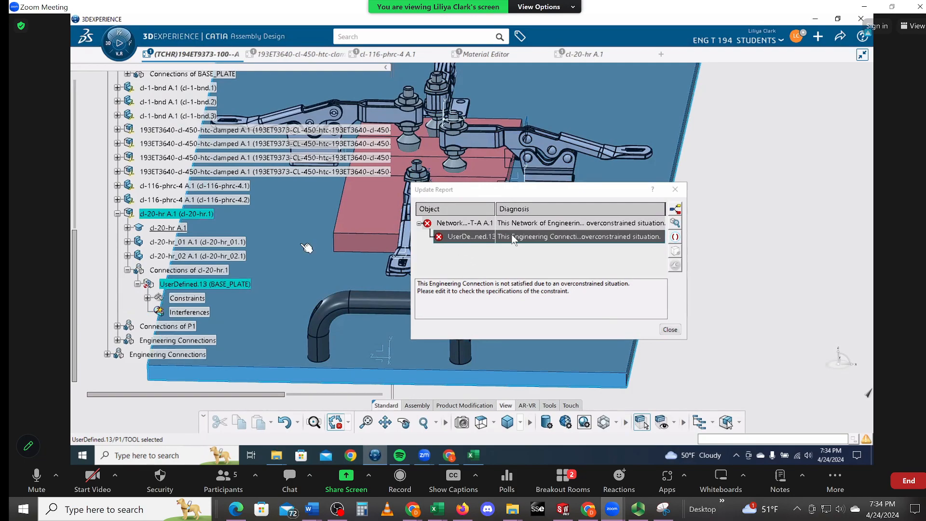
pyautogui.click(670, 329)
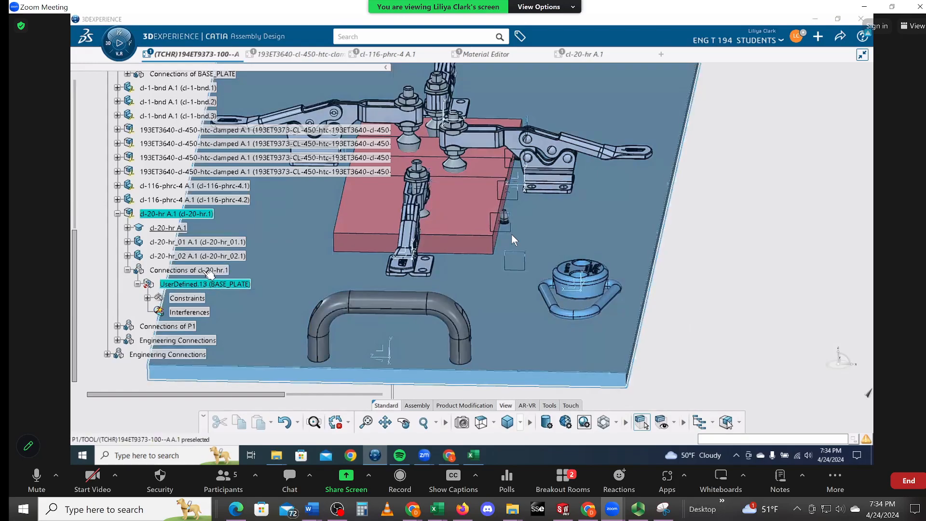
# Expand the tool assembly's engineering connections and the user-defined connection between cl-20-hr.1 and BASE_PLATE to check its contents
pyautogui.doubleClick(206, 269)
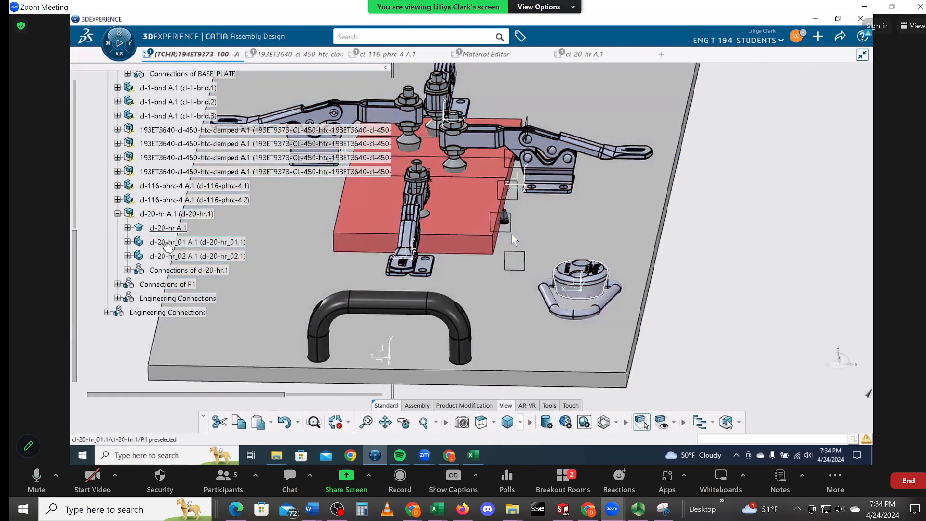
pyautogui.click(117, 298)
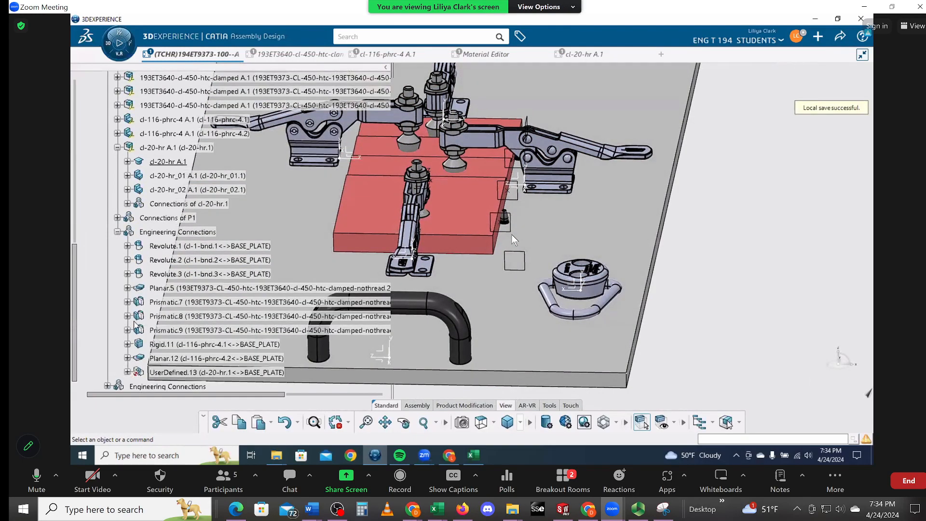
pyautogui.scroll(-2, 134, 324)
pyautogui.click(128, 298)
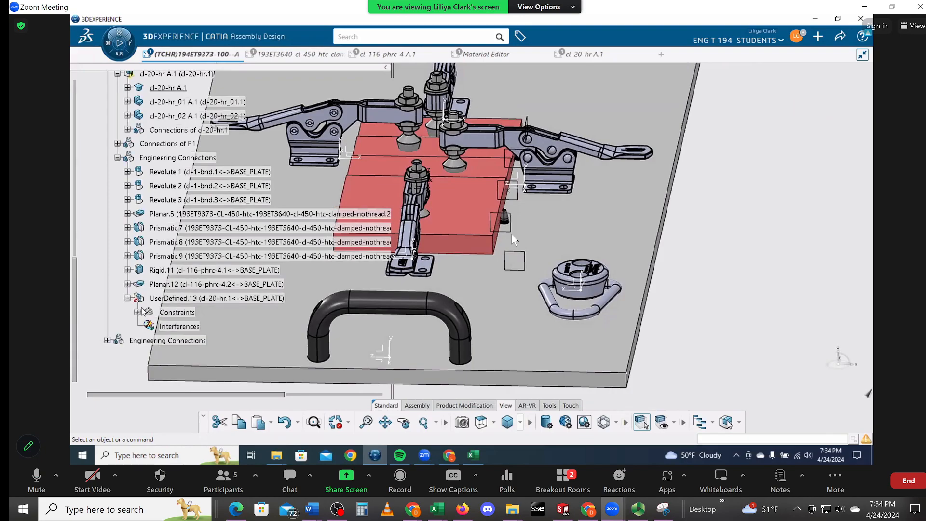
pyautogui.scroll(1, 173, 227)
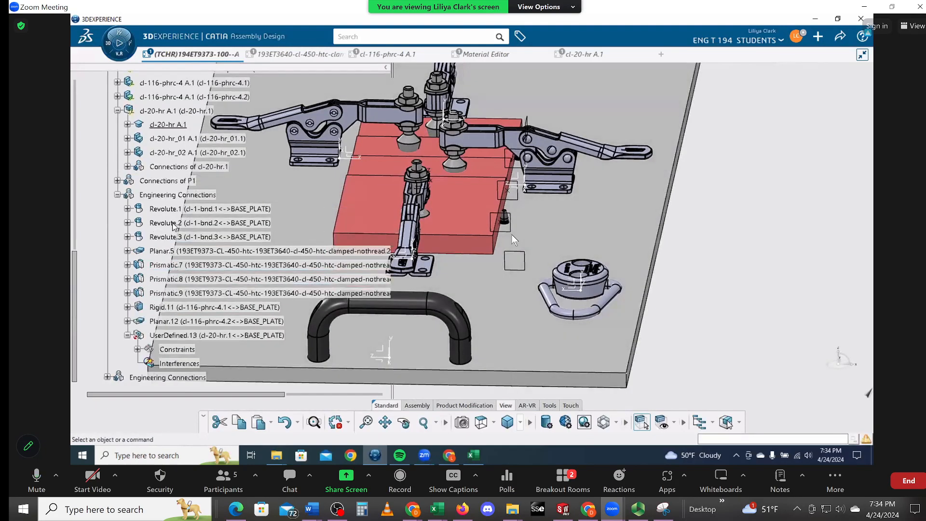
pyautogui.scroll(2, 162, 183)
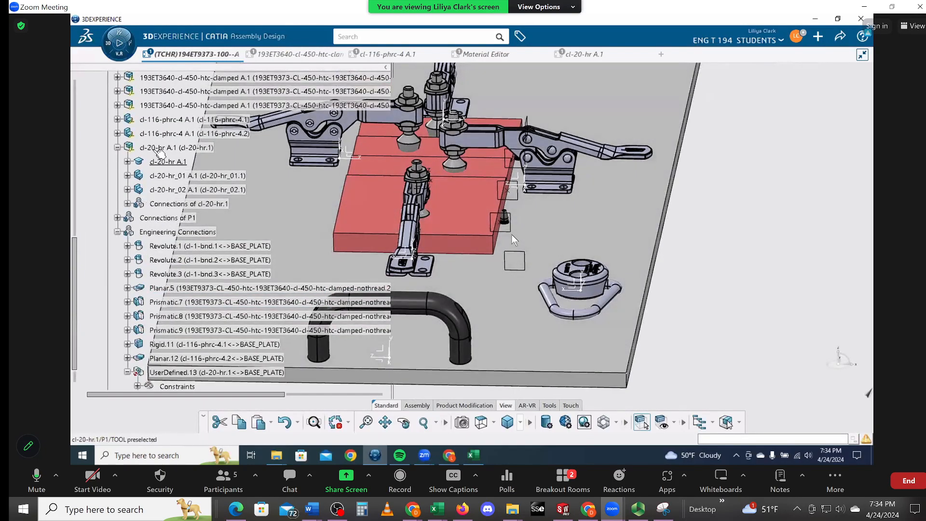
# Update the assembly again and review the diagnosis of the flagged hoist ring connection against its tree entries
pyautogui.click(333, 423)
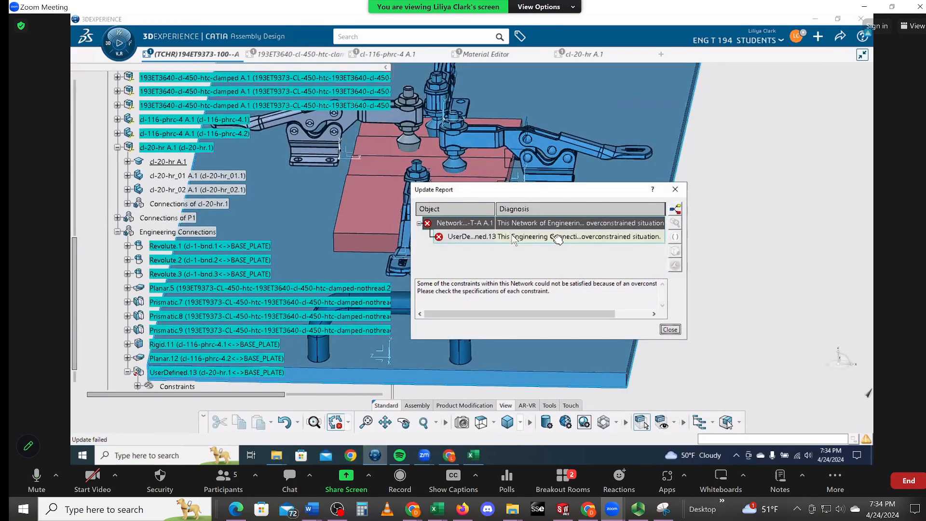
pyautogui.click(514, 237)
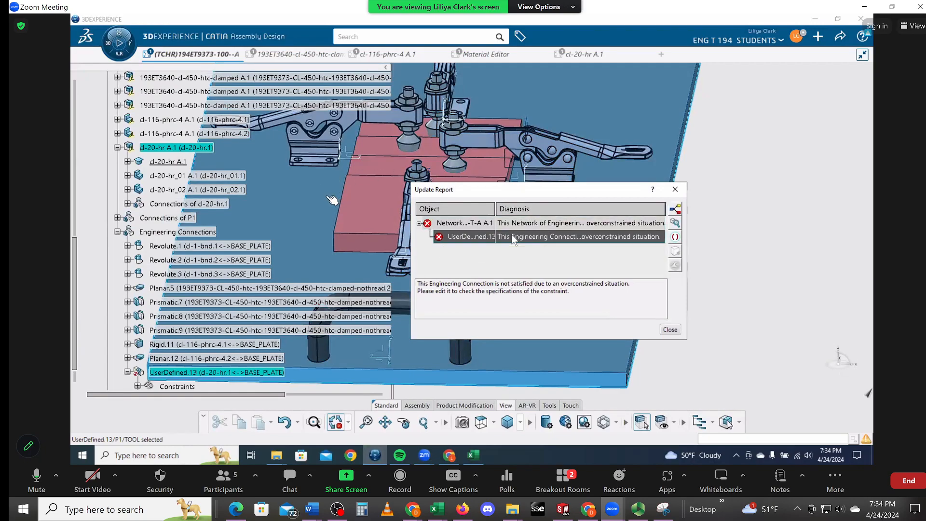
pyautogui.click(129, 203)
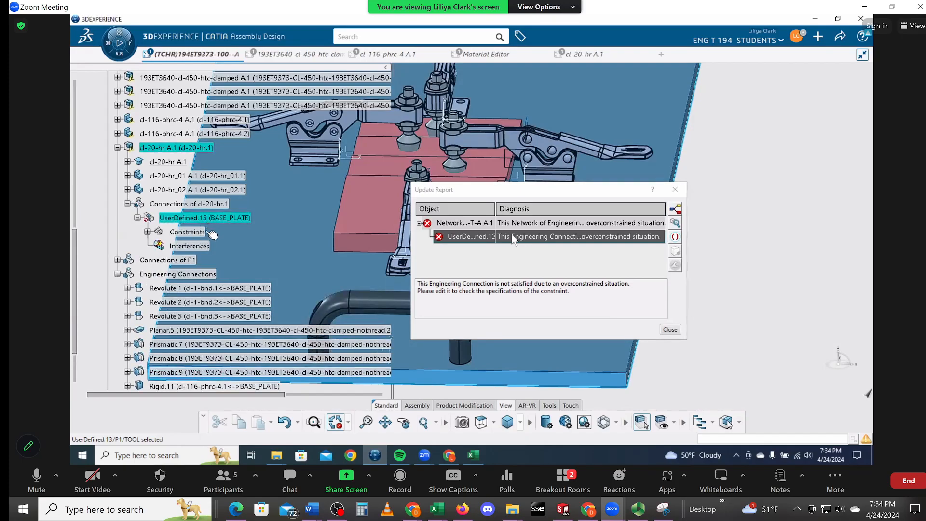
pyautogui.scroll(-3, 246, 275)
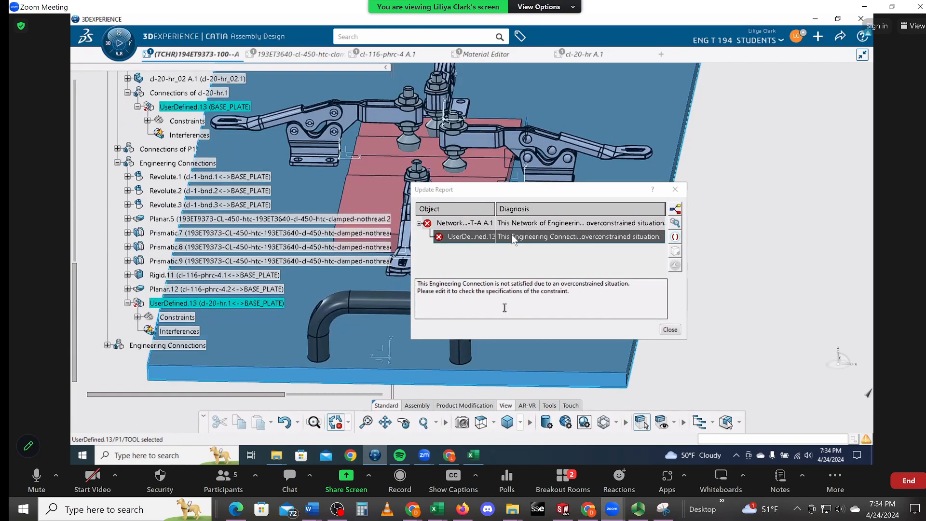
pyautogui.click(572, 294)
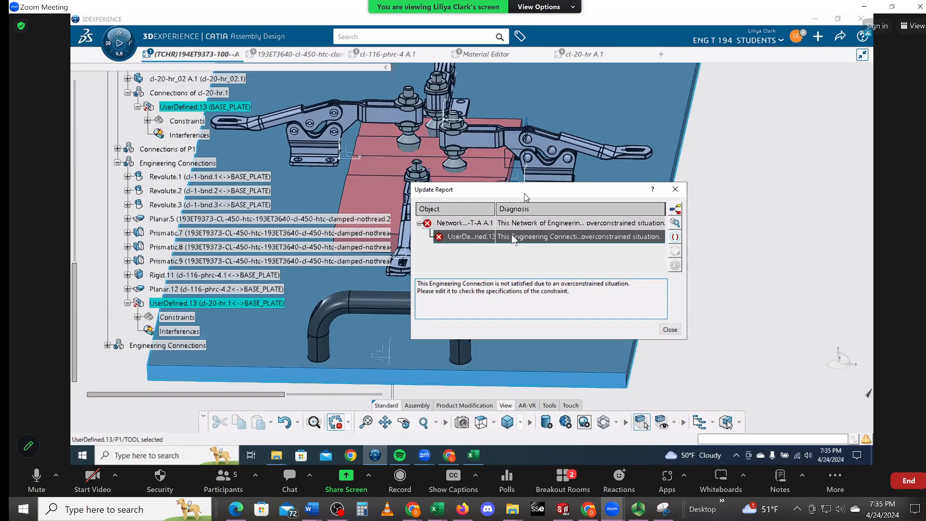
pyautogui.moveTo(525, 193); pyautogui.dragTo(555, 166)
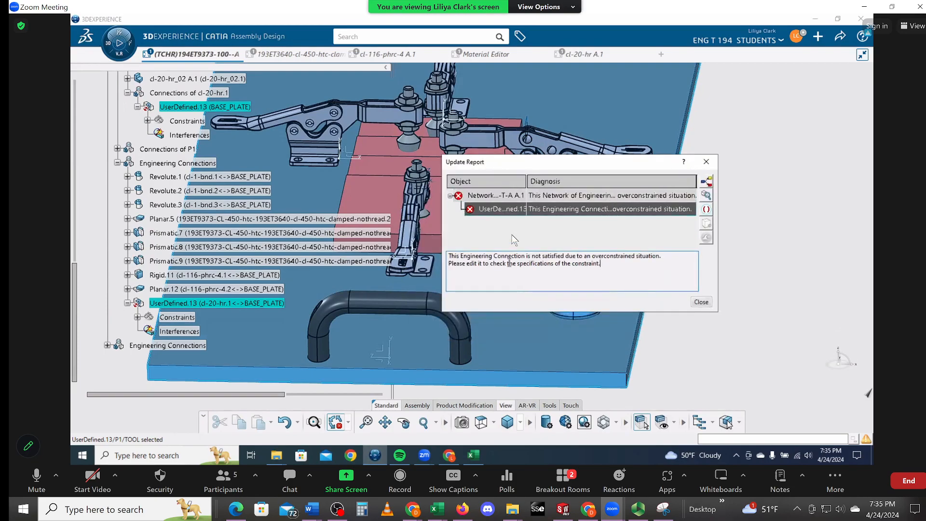
pyautogui.click(701, 300)
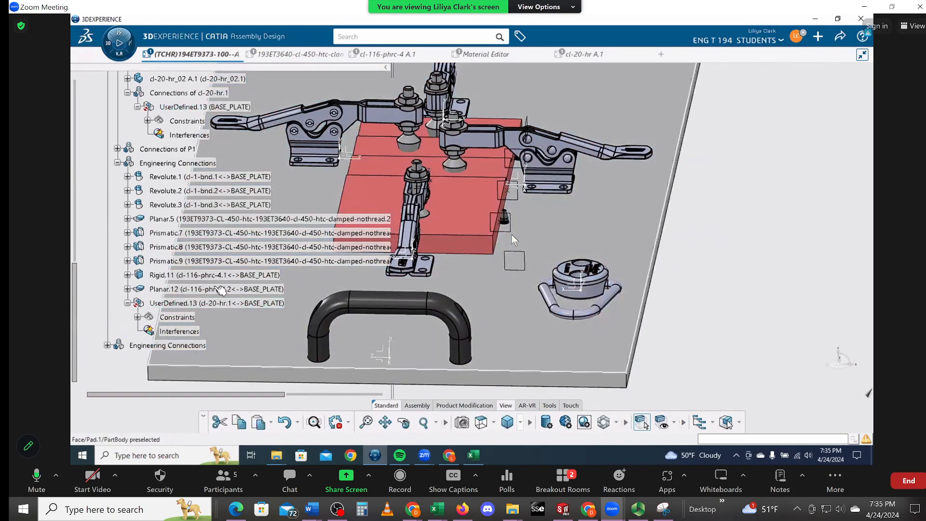
# Examine the hoist ring's user-defined connection under both the cl-20-hr connections and the assembly's engineering connections
pyautogui.scroll(1, 219, 291)
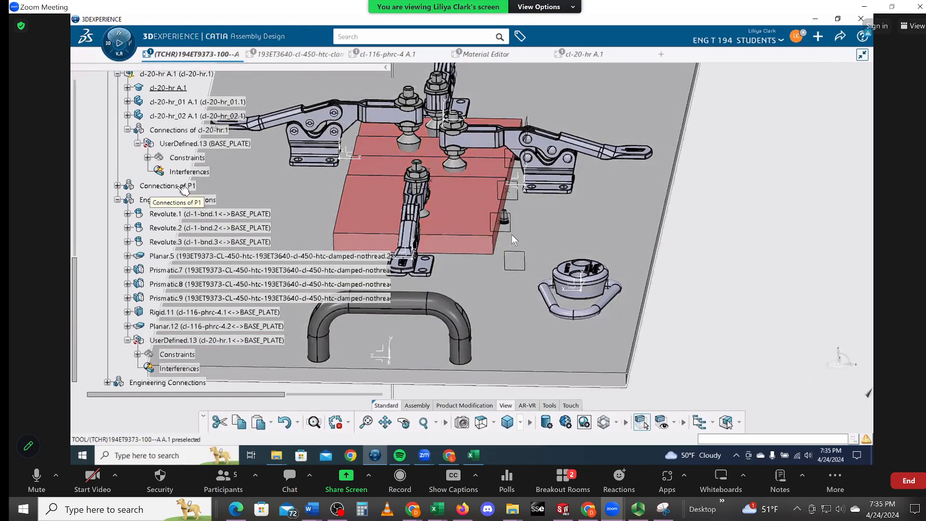
pyautogui.scroll(-1, 184, 190)
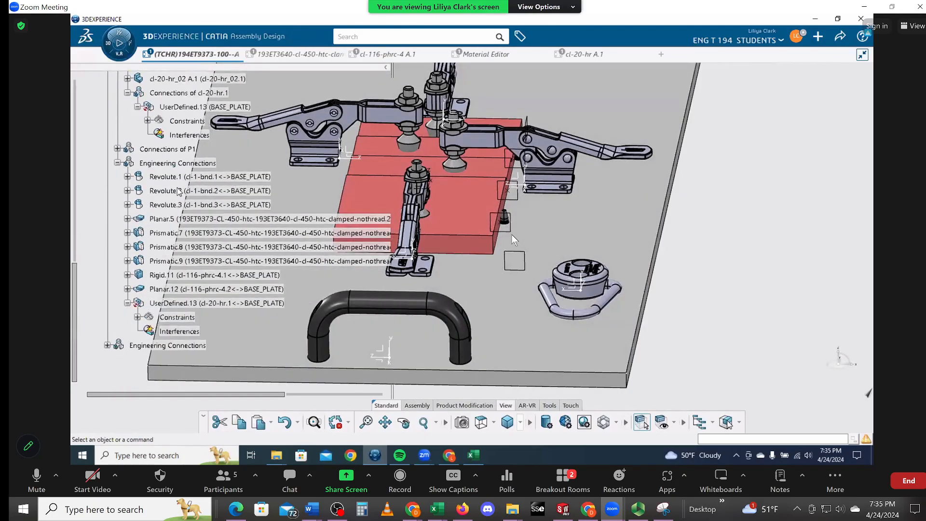
pyautogui.scroll(3, 178, 191)
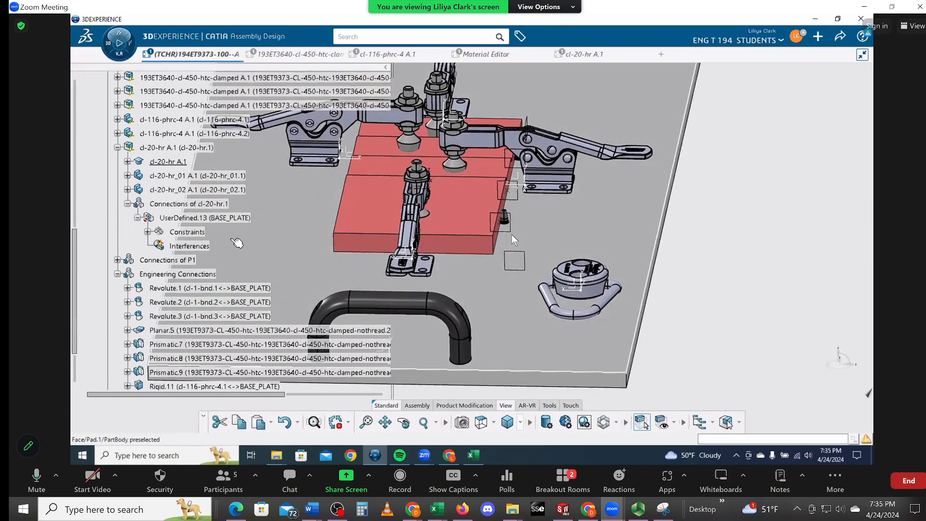
pyautogui.scroll(-1, 235, 243)
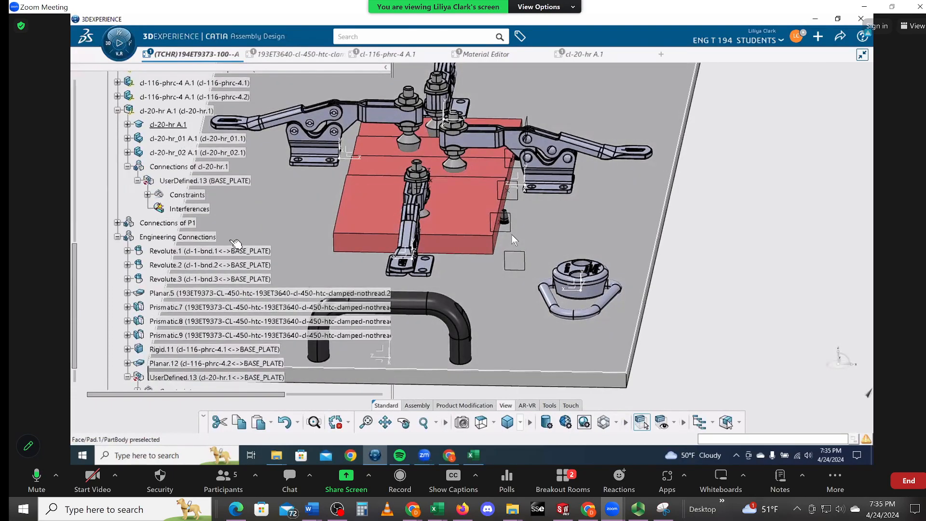
pyautogui.click(213, 186)
pyautogui.scroll(-2, 212, 207)
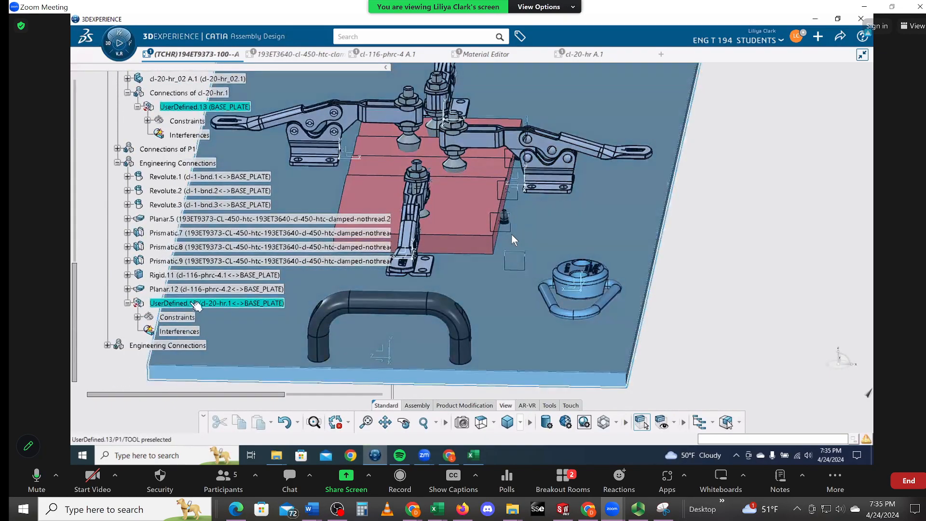
pyautogui.click(761, 258)
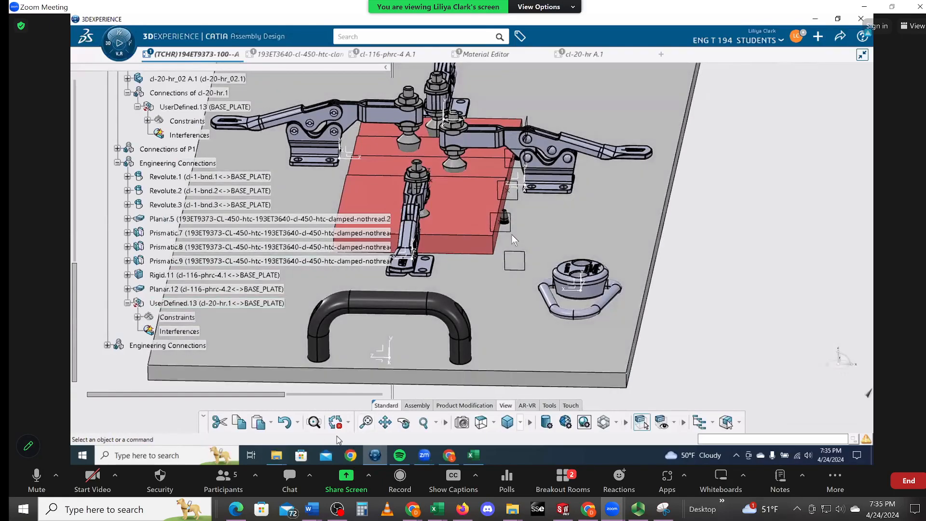
# Rerun the assembly update and read the report entry for the user-defined hoist ring connection
pyautogui.click(337, 423)
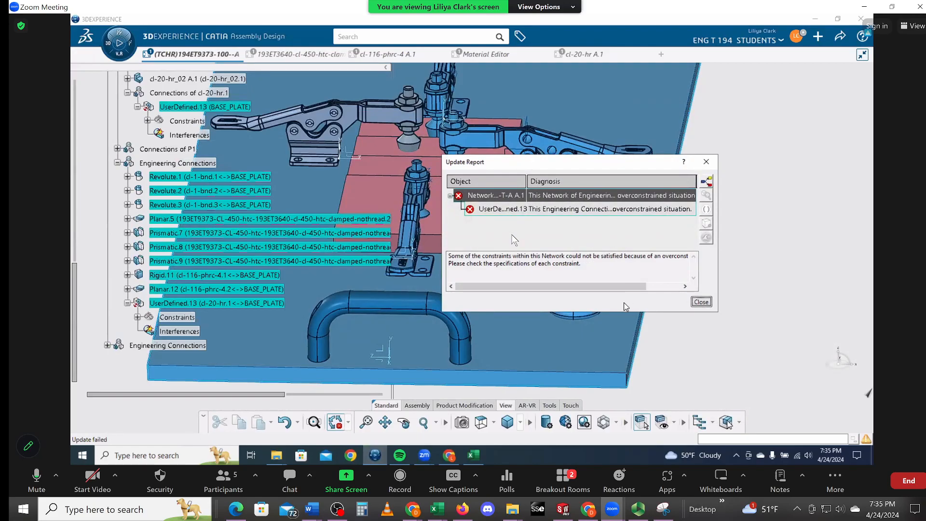
pyautogui.click(549, 213)
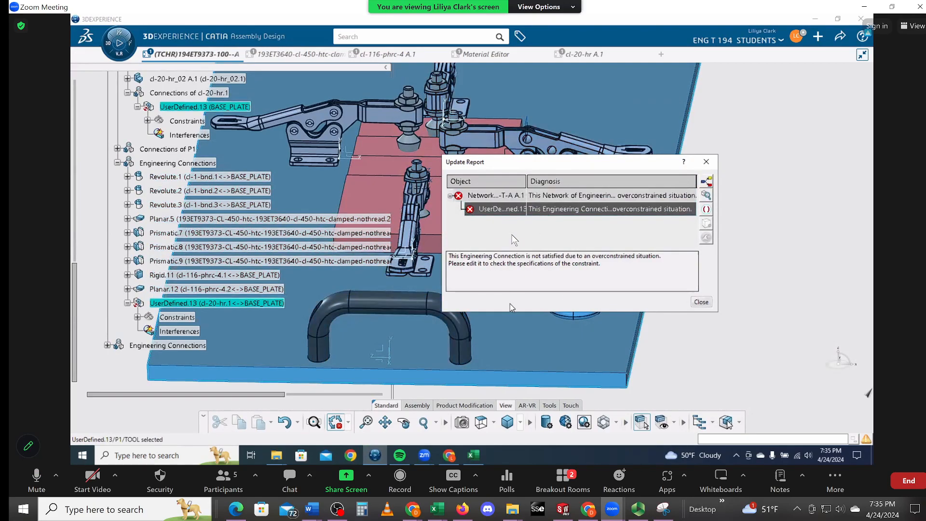
pyautogui.click(701, 302)
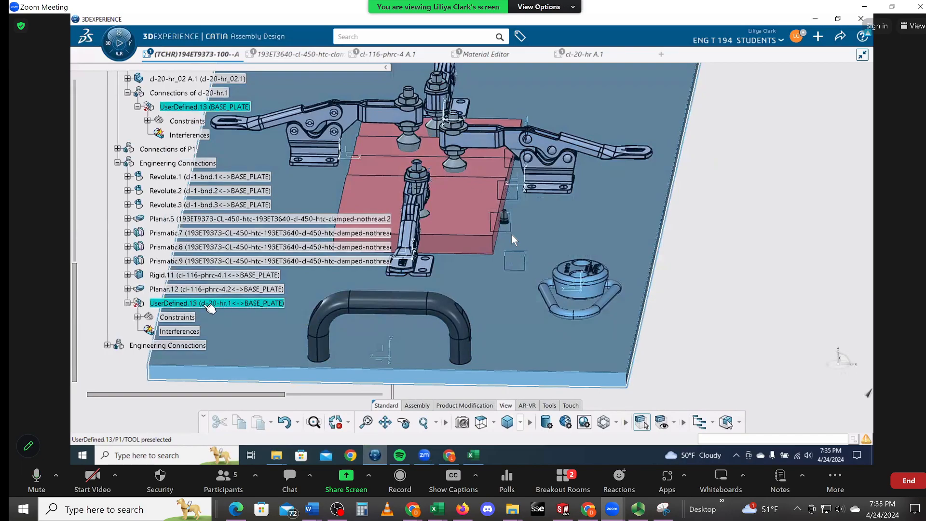
# Delete the offset constraint between the hoist ring's ZX plane and the setback plane from the base plate connection, and accept the definition
pyautogui.doubleClick(203, 304)
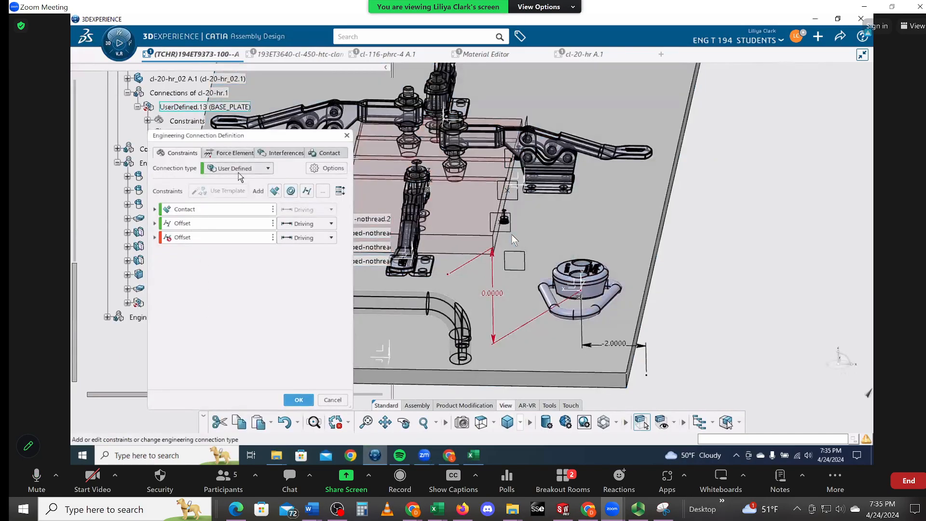
pyautogui.click(155, 237)
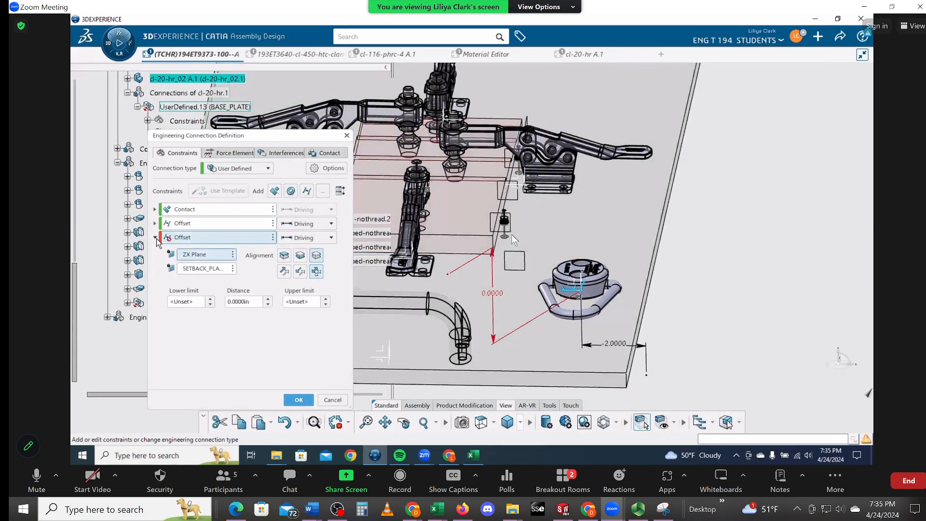
pyautogui.click(154, 237)
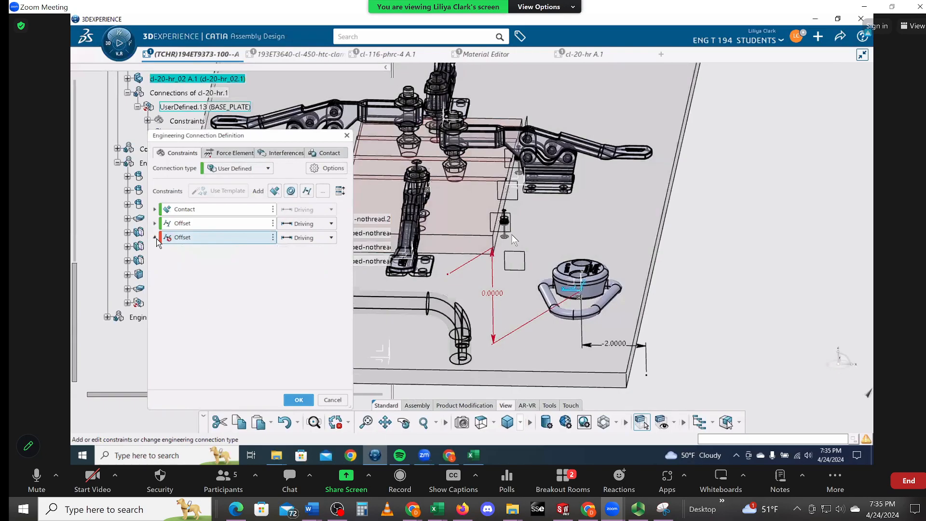
pyautogui.click(273, 237)
pyautogui.click(296, 259)
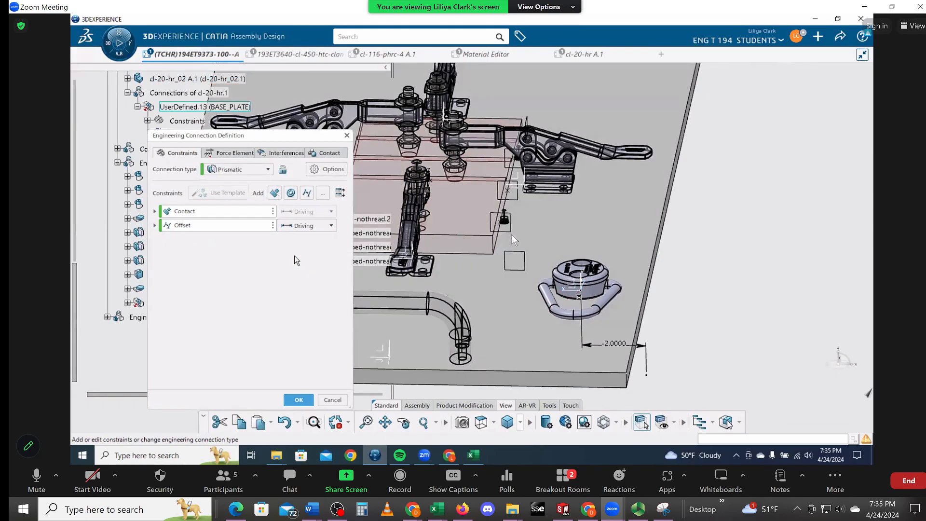
pyautogui.click(299, 400)
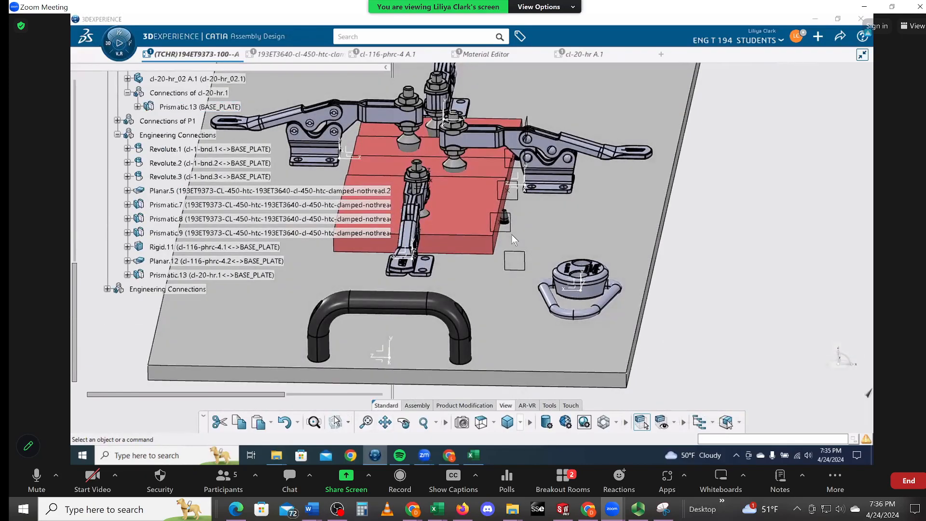
# Copy the cl-20-hr.1 hoist ring and paste it as a second instance into the 194ET9373-100-T-A (P1) assembly
pyautogui.scroll(1, 250, 245)
pyautogui.scroll(1, 249, 245)
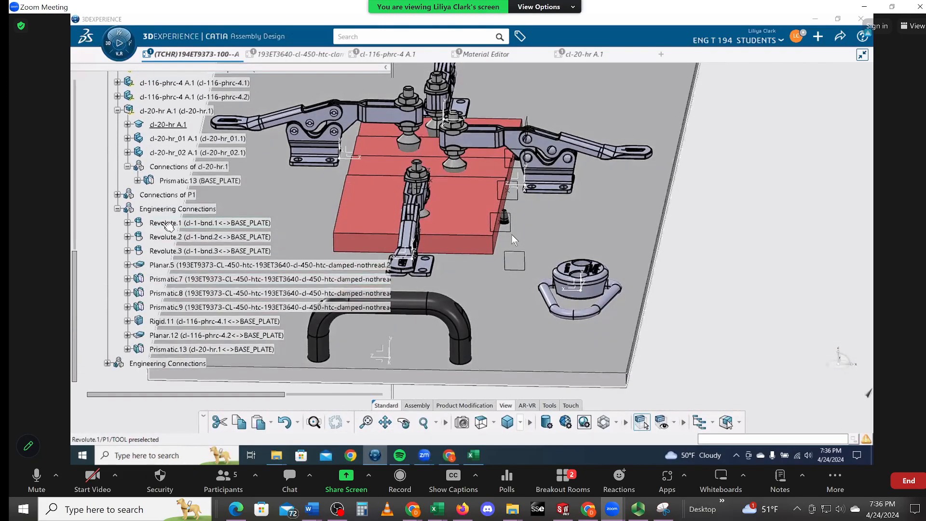
pyautogui.scroll(3, 115, 218)
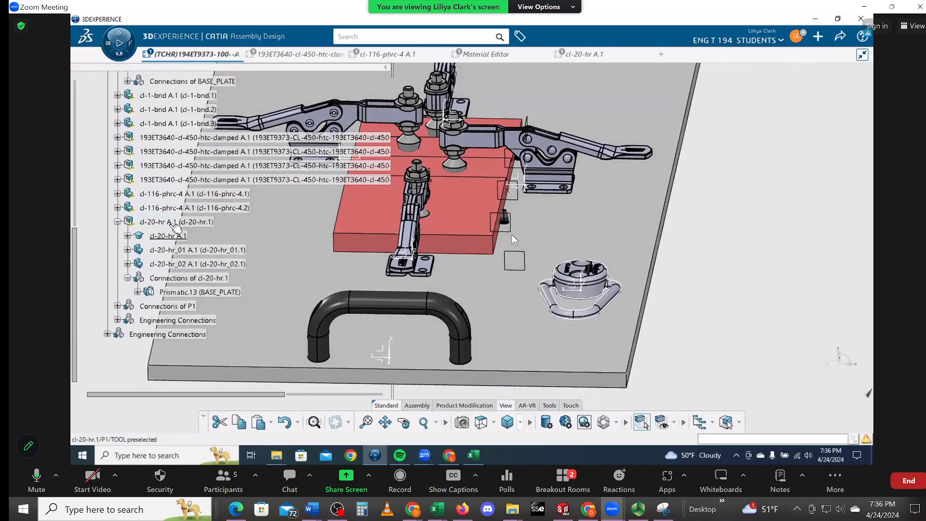
pyautogui.click(184, 221)
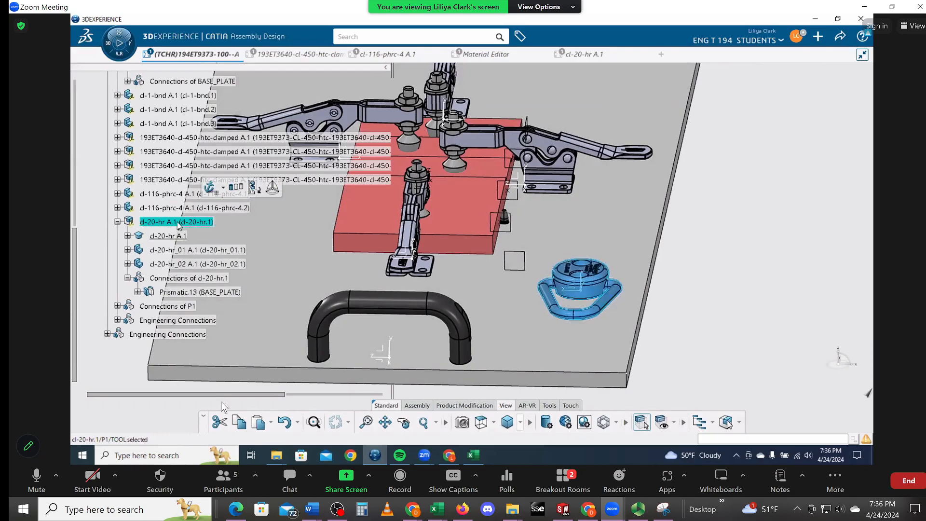
pyautogui.rightClick(184, 222)
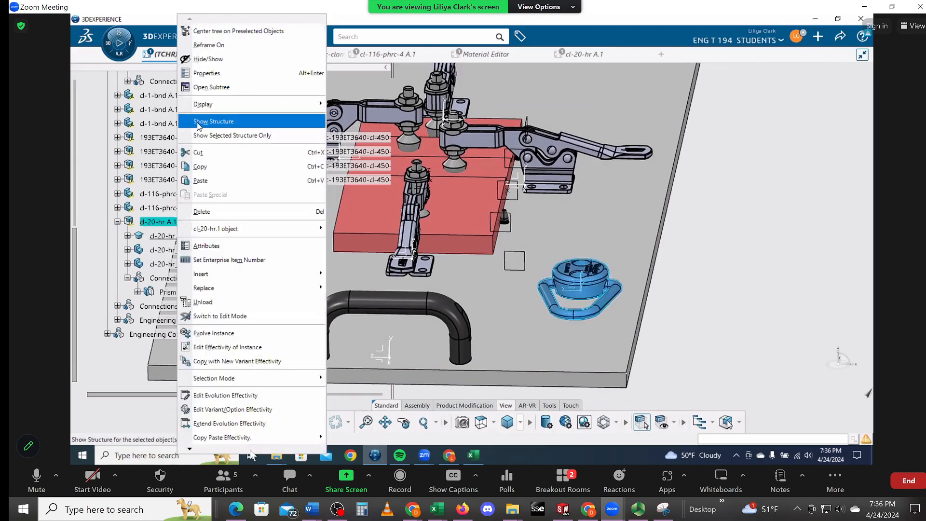
pyautogui.click(209, 167)
pyautogui.scroll(10, 186, 193)
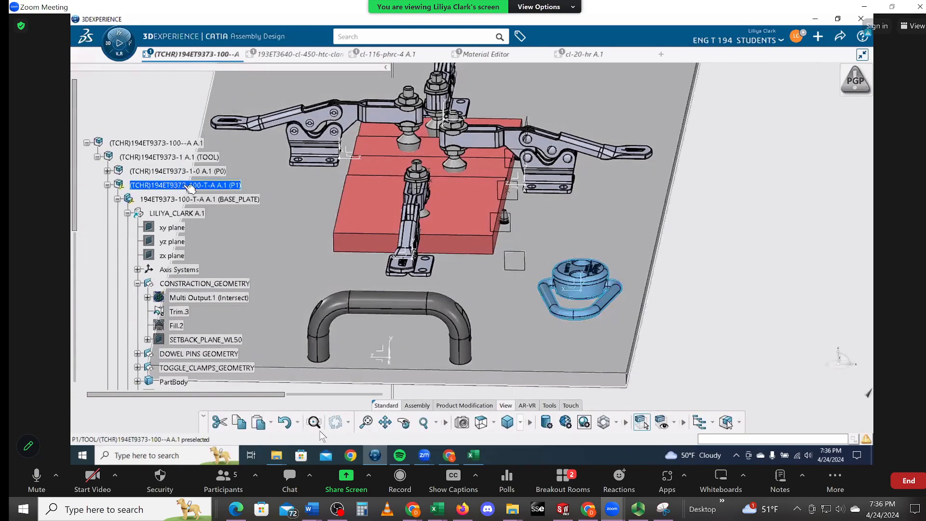
pyautogui.click(191, 186)
pyautogui.rightClick(180, 187)
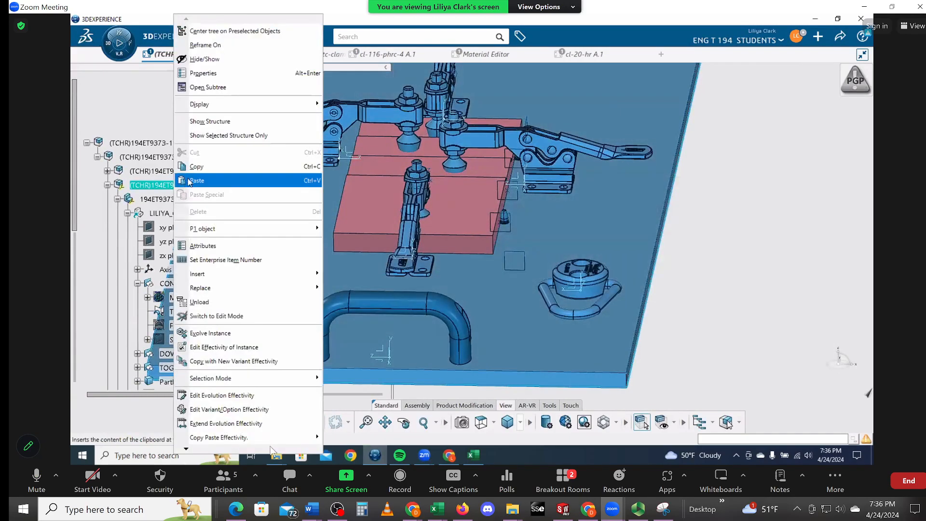
pyautogui.click(193, 178)
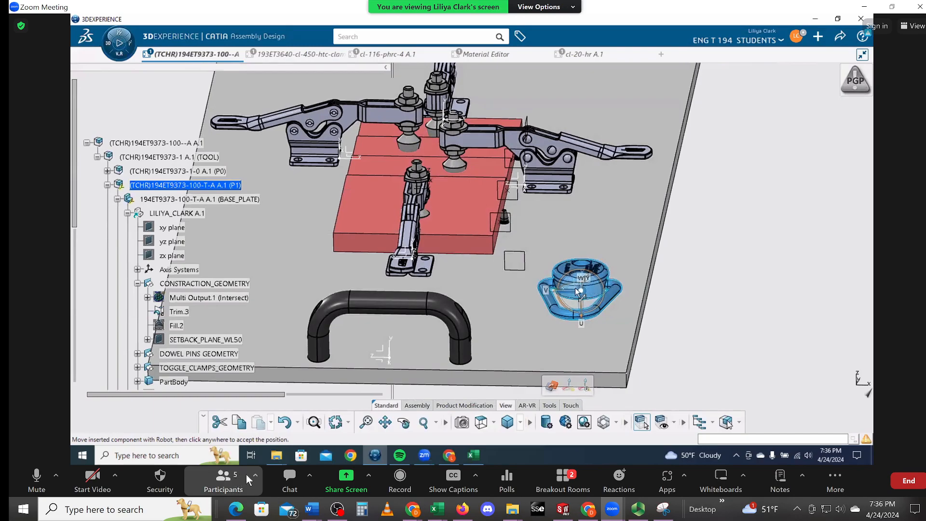
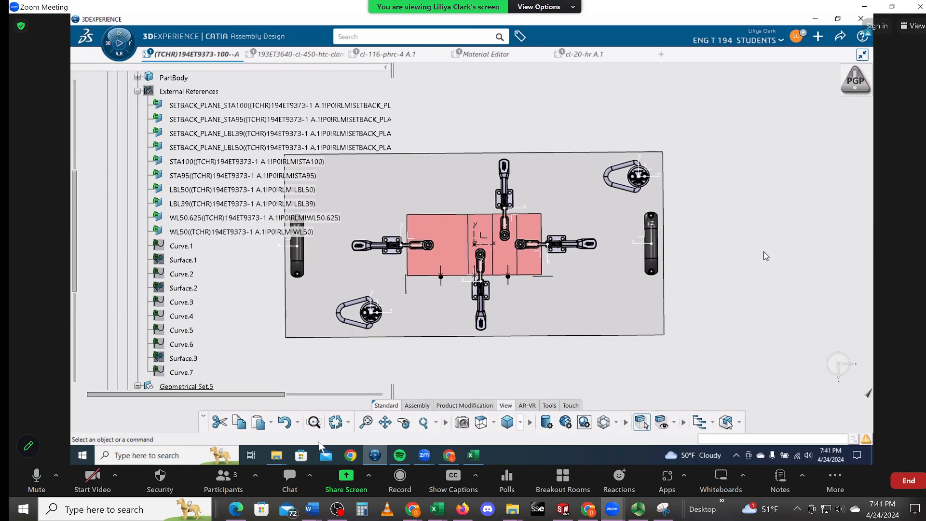
# Review the constraints in the first hoist ring's prismatic connection to the base plate and close its definition
pyautogui.moveTo(260, 346); pyautogui.dragTo(572, 206, button='middle')
pyautogui.moveTo(672, 250); pyautogui.dragTo(477, 304, button='middle')
pyautogui.scroll(-10, 185, 299)
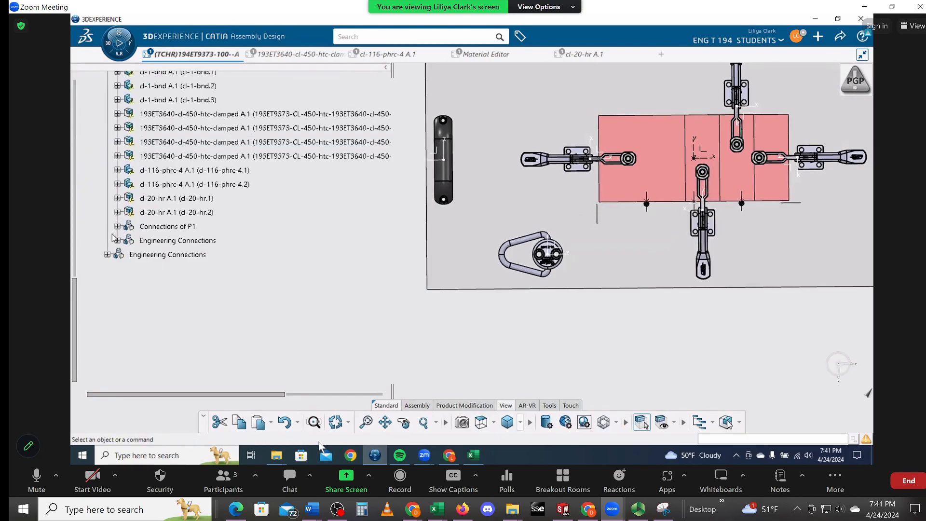
pyautogui.scroll(2, 118, 234)
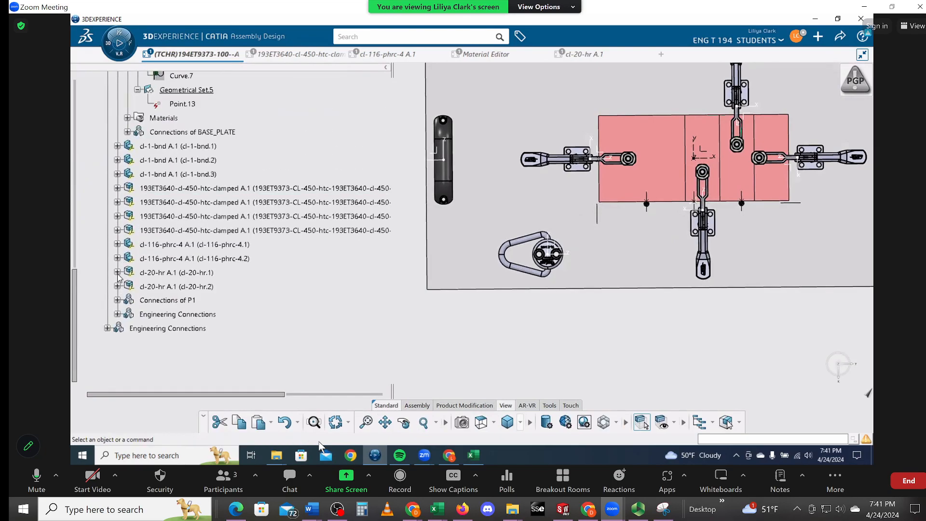
pyautogui.click(118, 272)
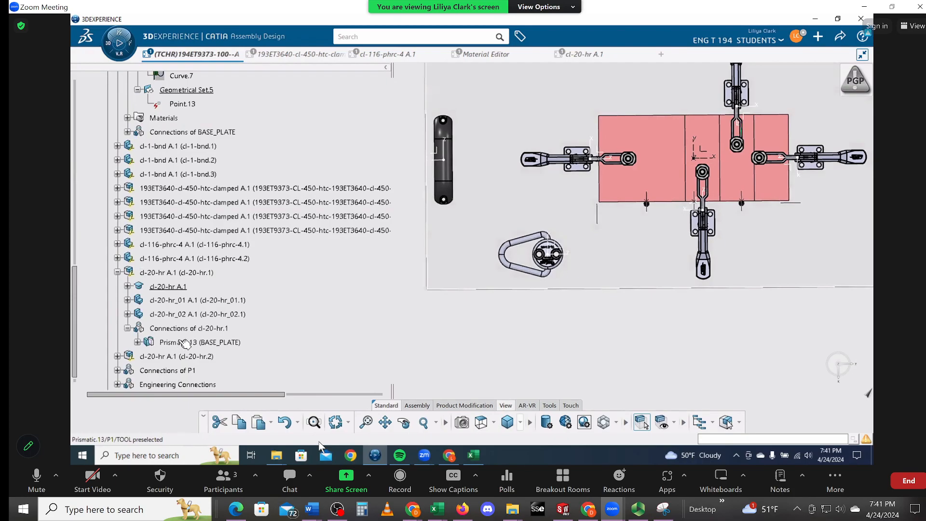
pyautogui.doubleClick(185, 342)
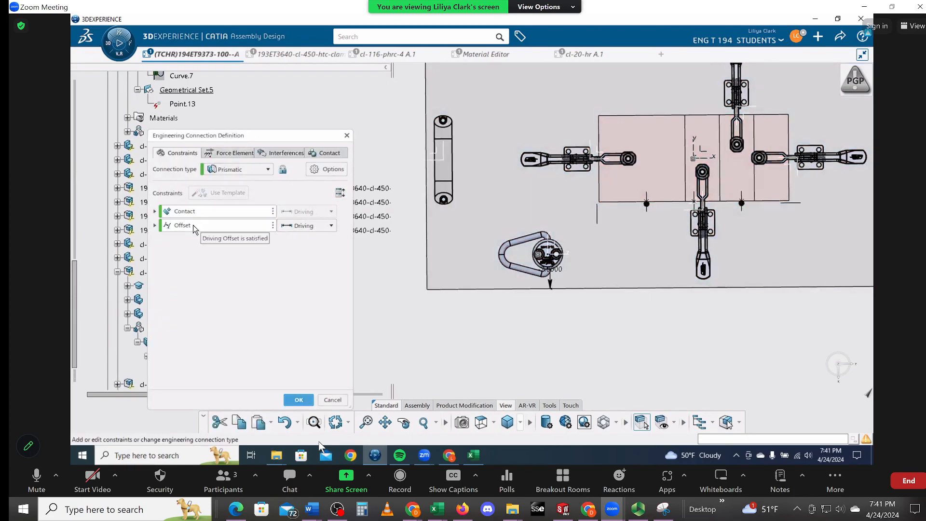
pyautogui.moveTo(311, 137); pyautogui.dragTo(628, 119)
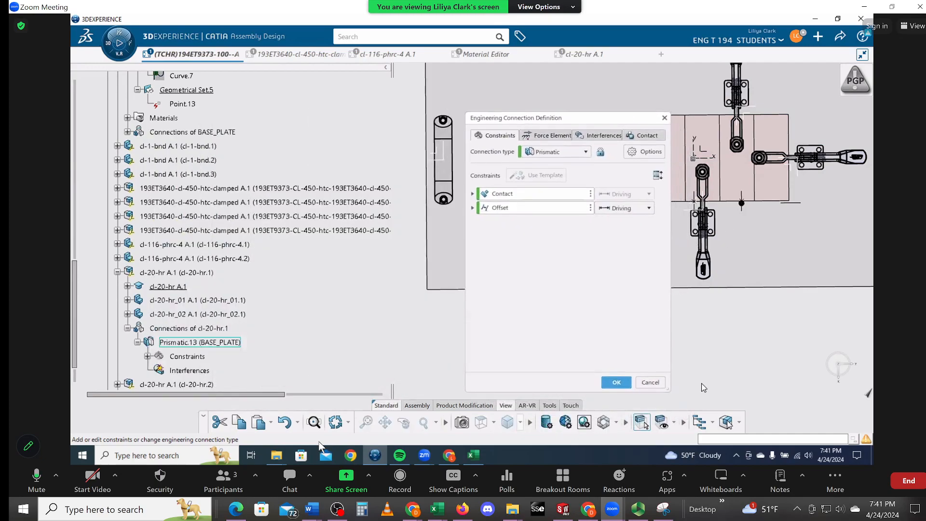
pyautogui.click(617, 383)
# Inspect the second hoist ring's prismatic connection to the base plate and review its constraint definition
pyautogui.moveTo(578, 360); pyautogui.dragTo(561, 349, button='middle')
pyautogui.scroll(-1, 113, 348)
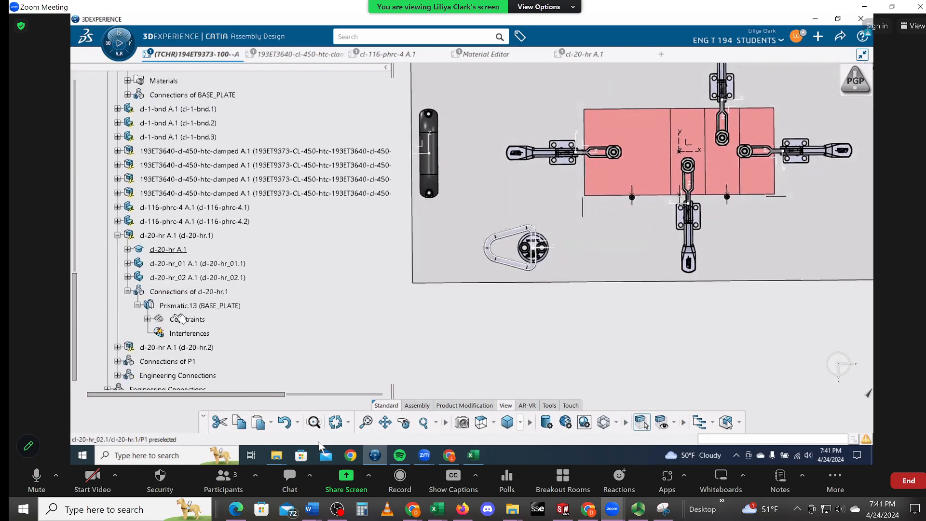
pyautogui.click(116, 347)
pyautogui.scroll(-2, 118, 345)
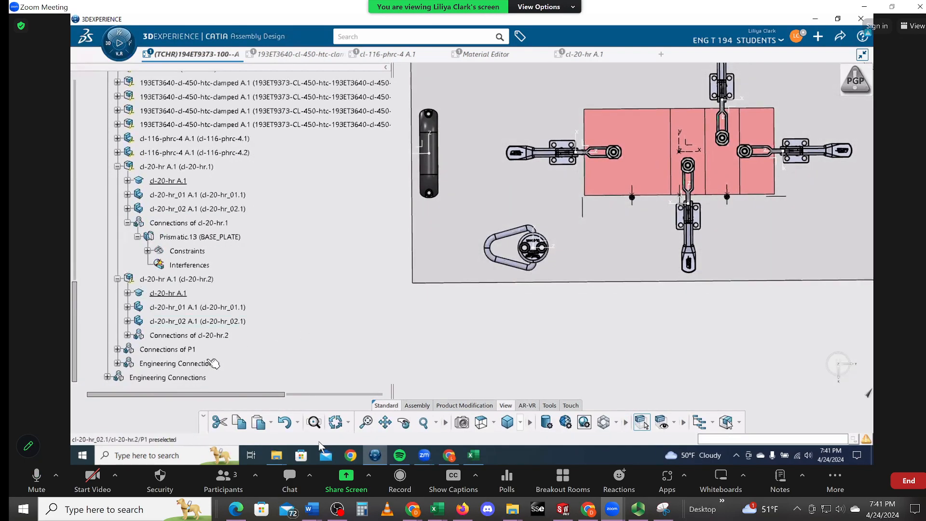
pyautogui.click(127, 335)
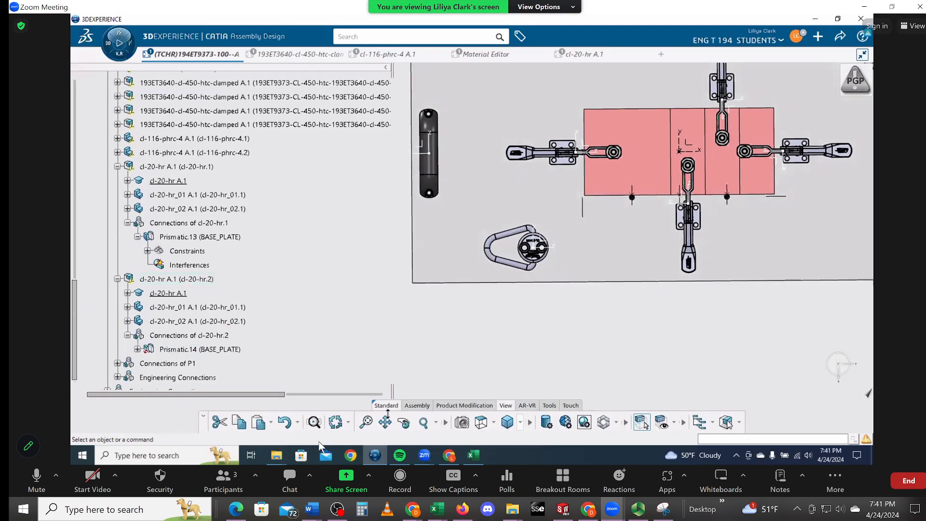
pyautogui.click(181, 349)
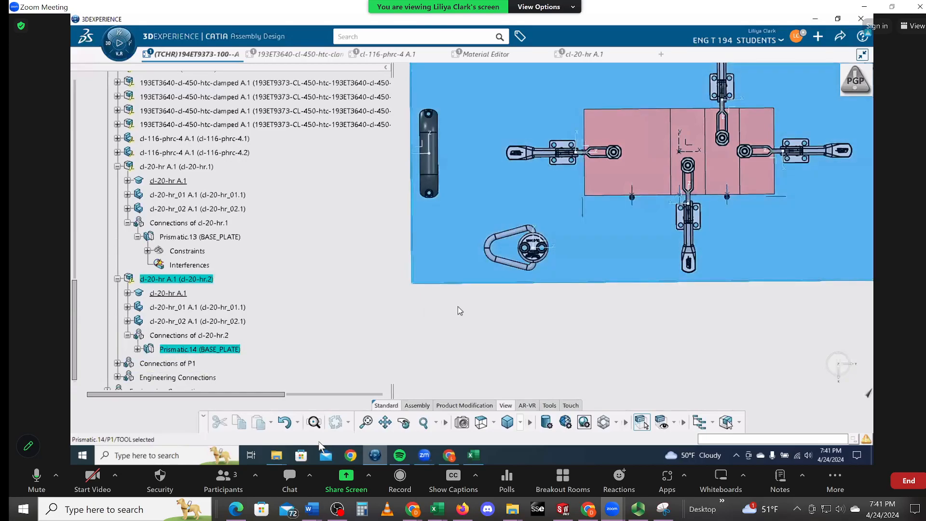
pyautogui.click(458, 306)
pyautogui.click(144, 350)
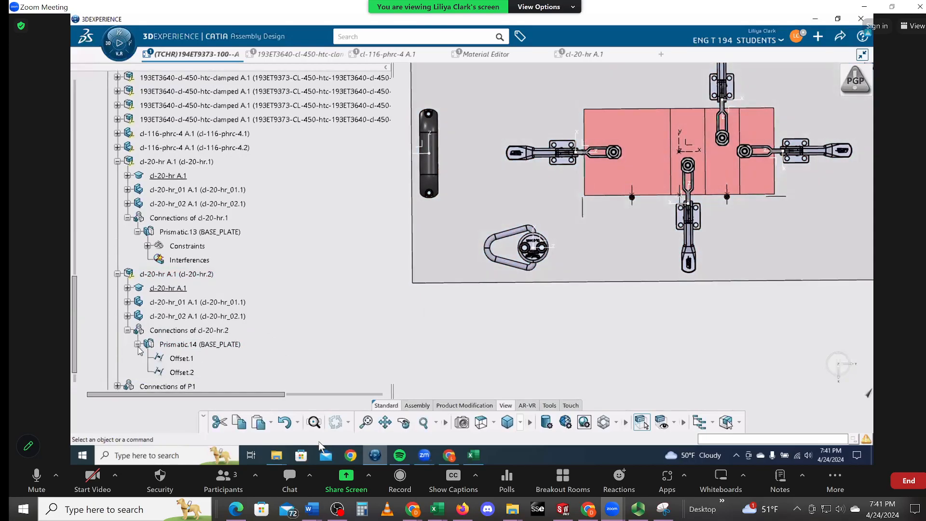
pyautogui.click(174, 345)
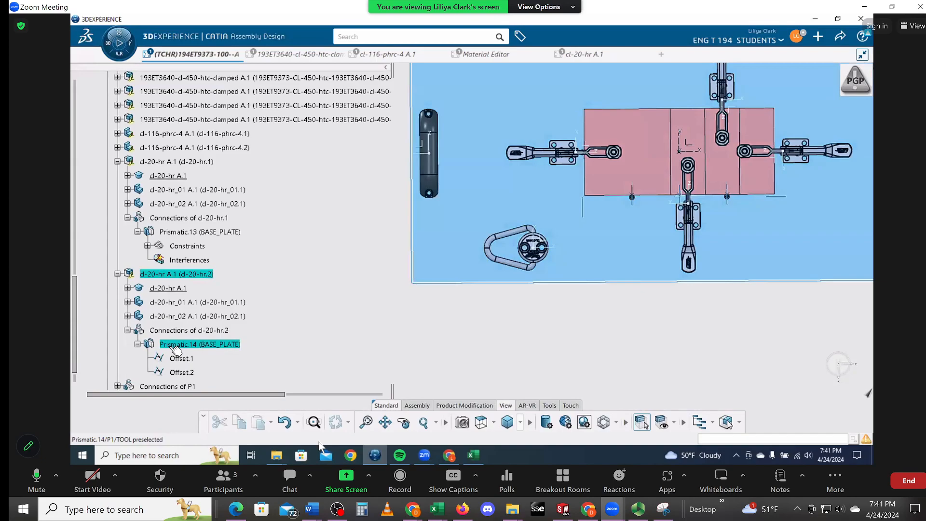
pyautogui.doubleClick(181, 345)
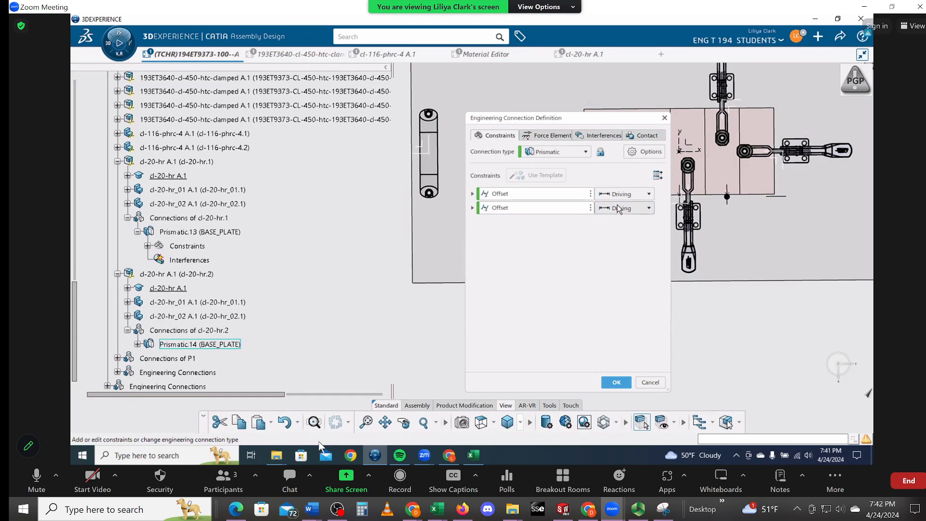
pyautogui.click(614, 382)
pyautogui.click(550, 269)
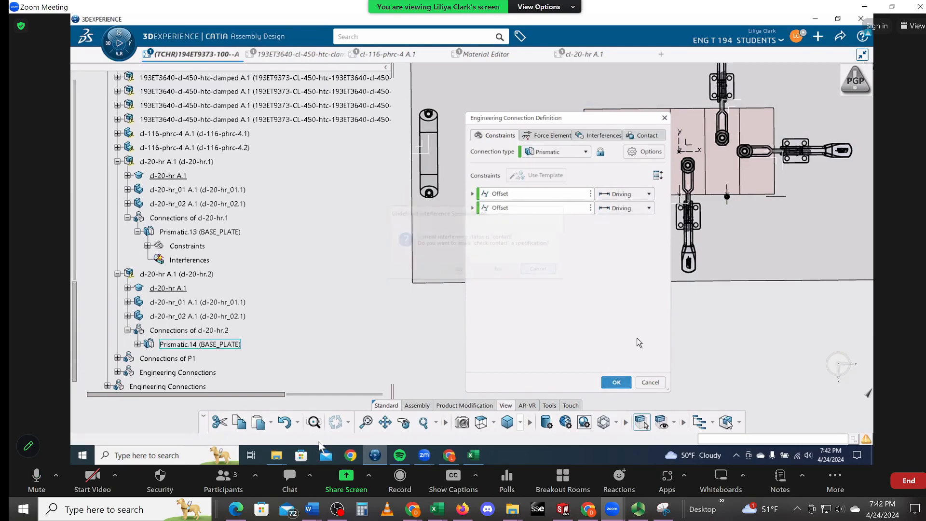
# Delete the contact constraint from the first hoist ring's prismatic connection and proceed with the current configuration
pyautogui.doubleClick(182, 235)
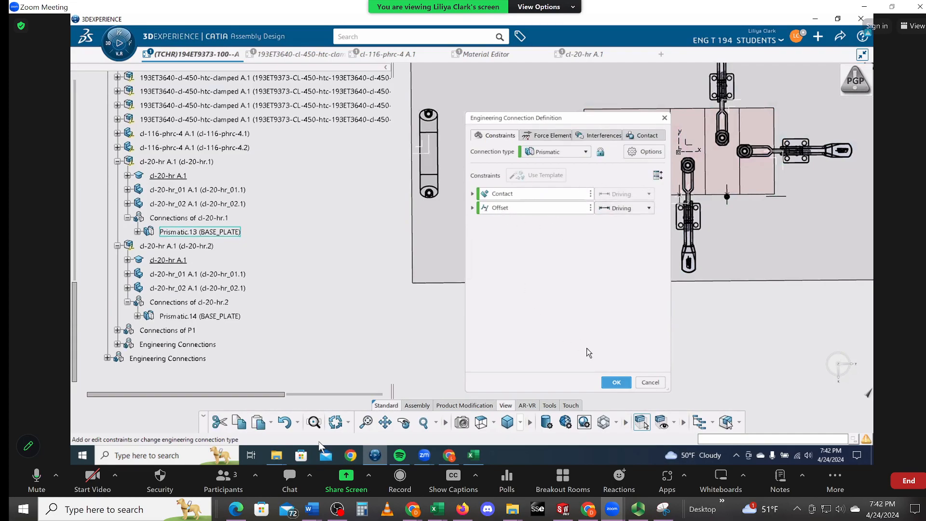
pyautogui.click(593, 194)
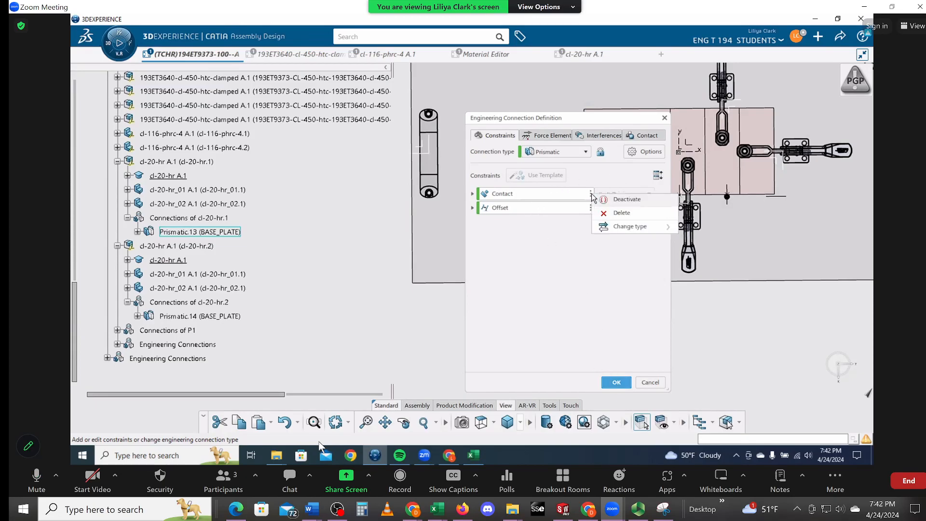
pyautogui.click(612, 211)
pyautogui.click(617, 382)
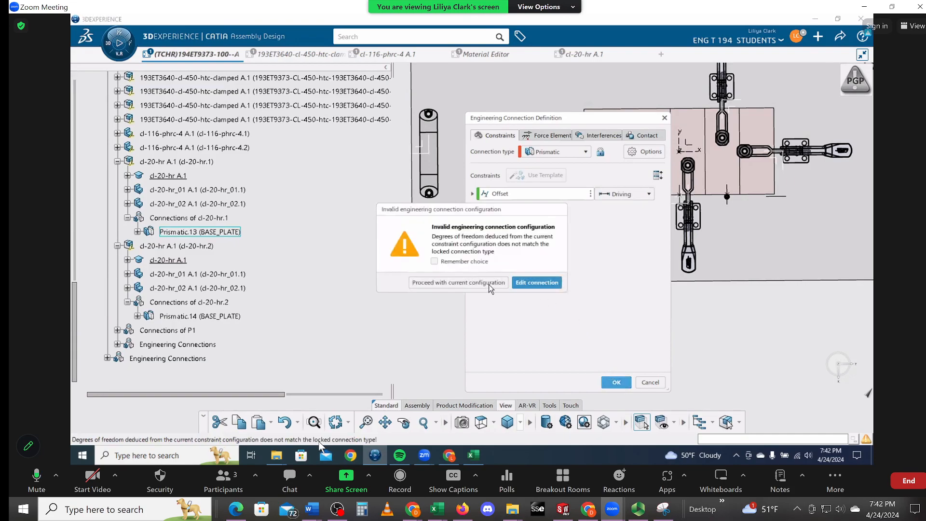
pyautogui.click(452, 282)
# Add an offset constraint between the XY plane of the first hoist ring's cl-20-hr_02 part and the base plate's SETBACK_PLANE_LBL50 reference
pyautogui.moveTo(539, 330); pyautogui.dragTo(685, 121, button='middle')
pyautogui.moveTo(606, 261); pyautogui.dragTo(435, 360, button='middle')
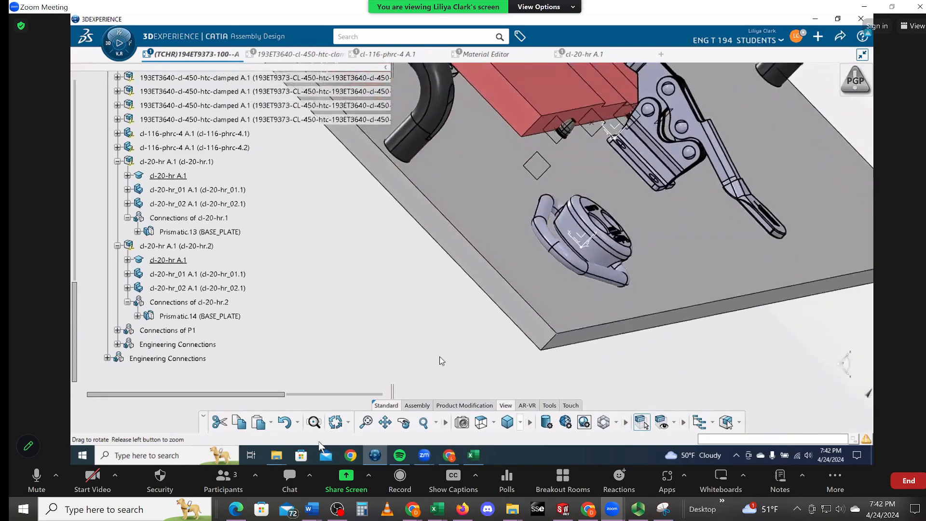
pyautogui.click(584, 241)
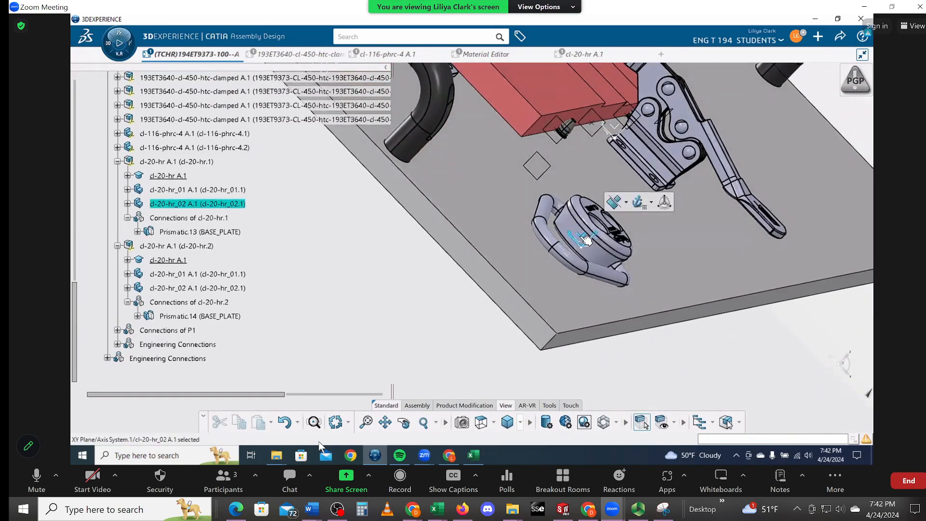
pyautogui.click(626, 205)
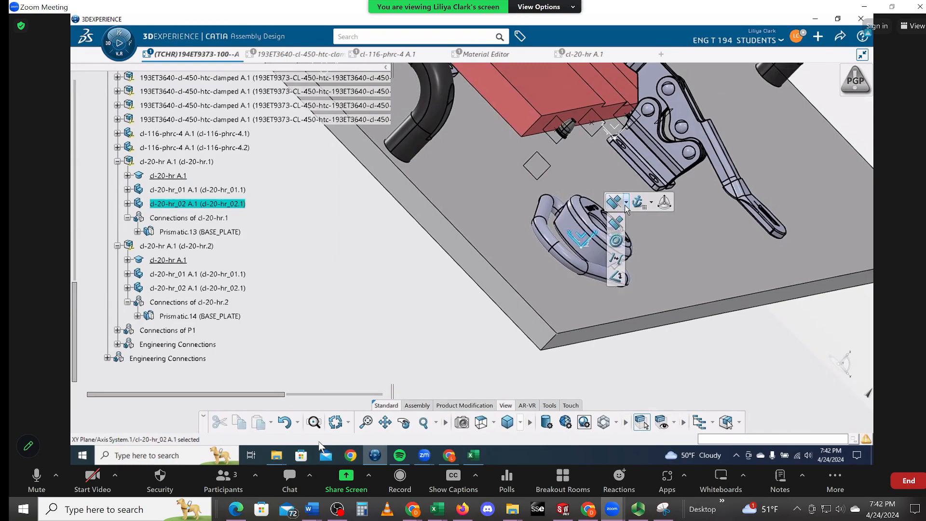
pyautogui.click(620, 259)
pyautogui.scroll(10, 250, 232)
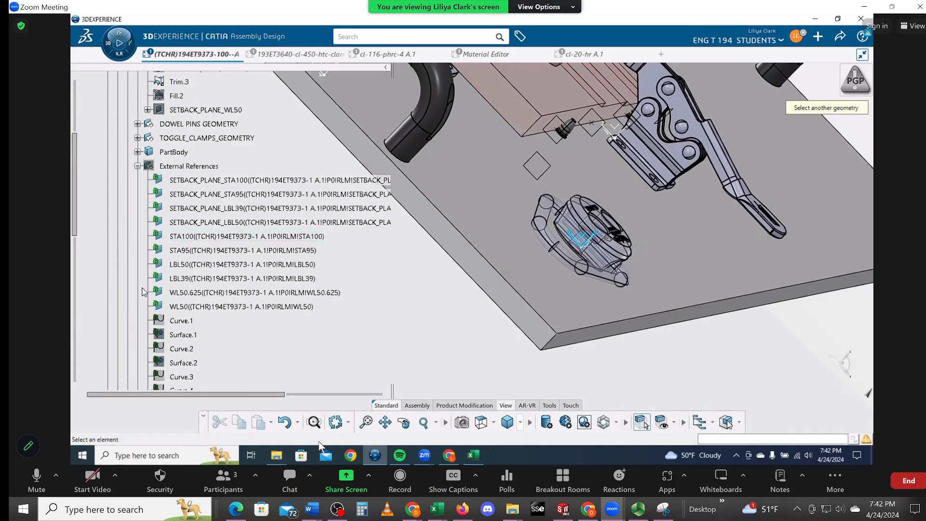
pyautogui.click(247, 224)
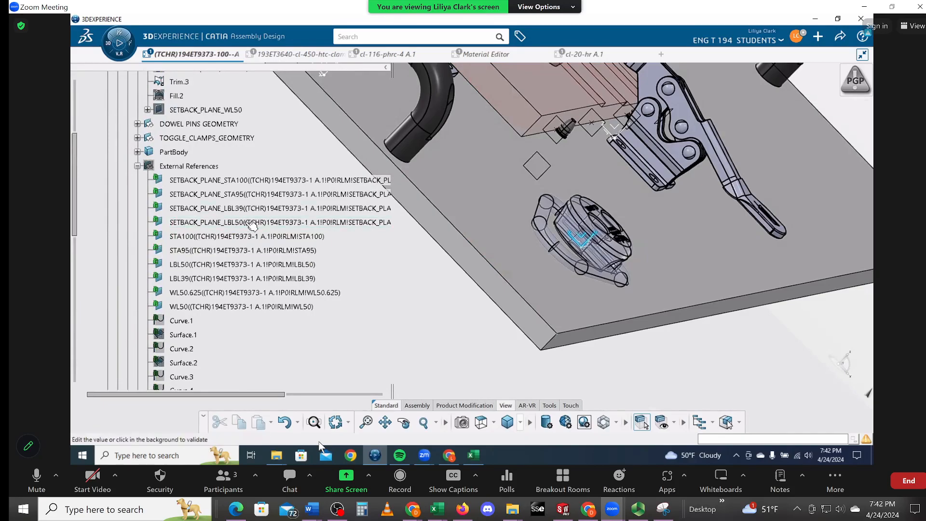
# Set the hoist ring's new offset from SETBACK_PLANE_LBL50 to 2.00 in and validate the constraint
pyautogui.moveTo(704, 322); pyautogui.dragTo(767, 434, button='middle')
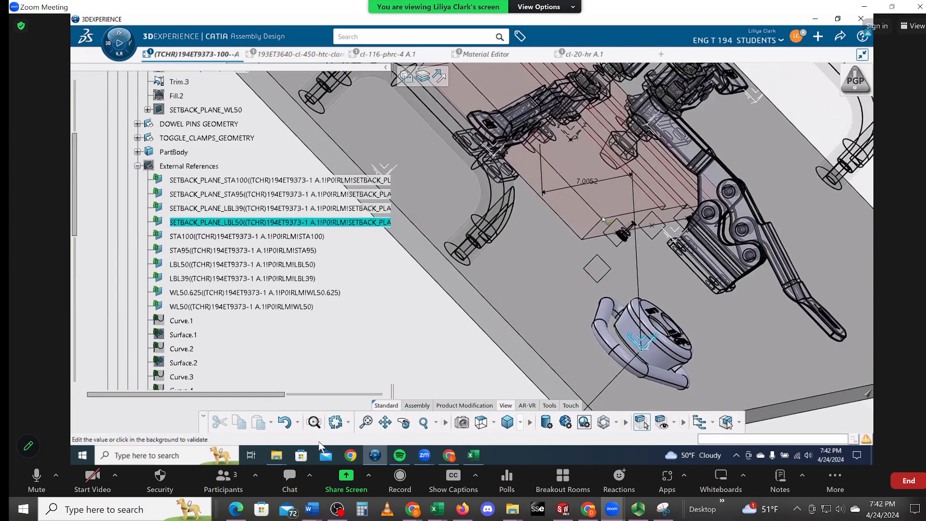
pyautogui.doubleClick(588, 182)
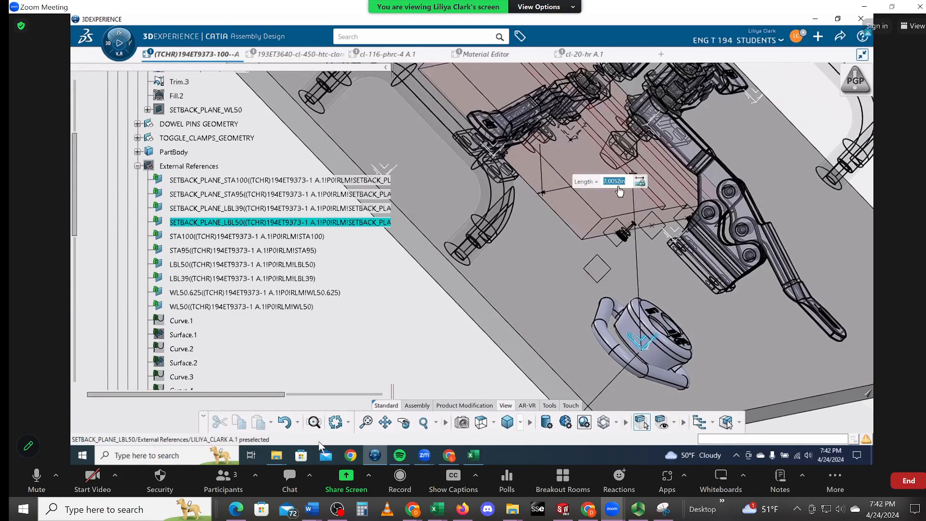
pyautogui.write('2')
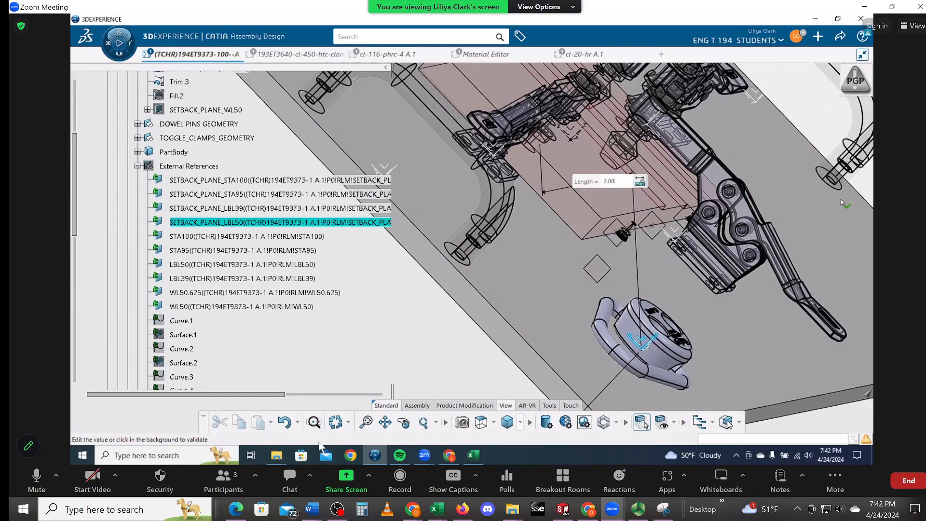
pyautogui.click(841, 203)
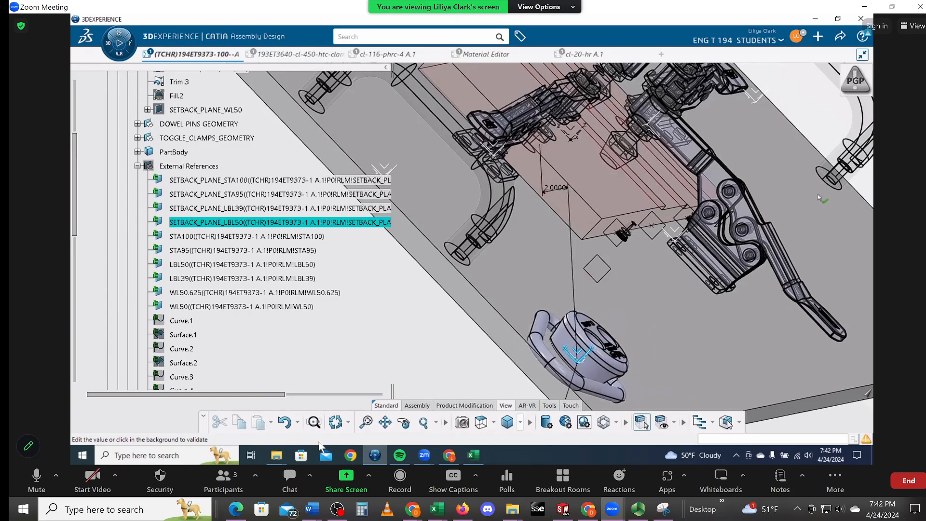
pyautogui.moveTo(400, 331); pyautogui.dragTo(442, 175, button='middle')
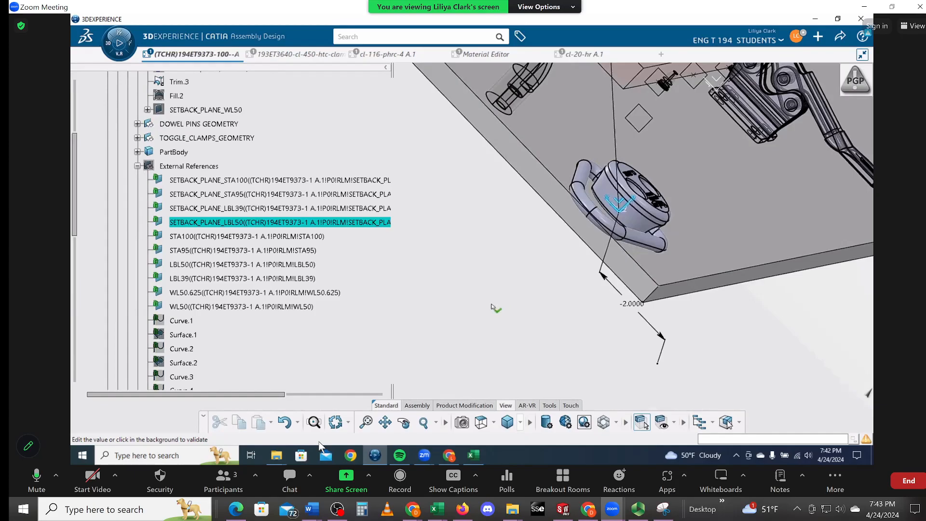
pyautogui.click(512, 338)
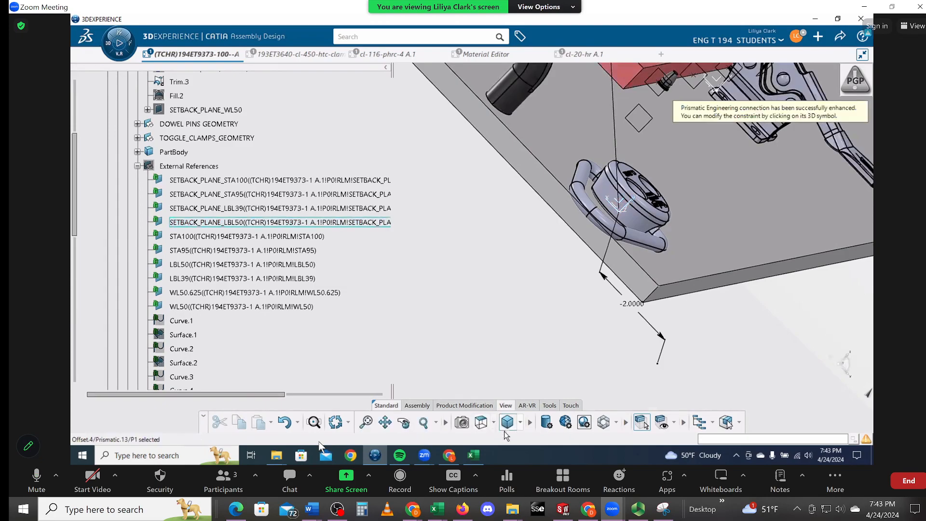
# Examine the first hoist ring's two offset constraints on the base plate in a plan view
pyautogui.click(487, 426)
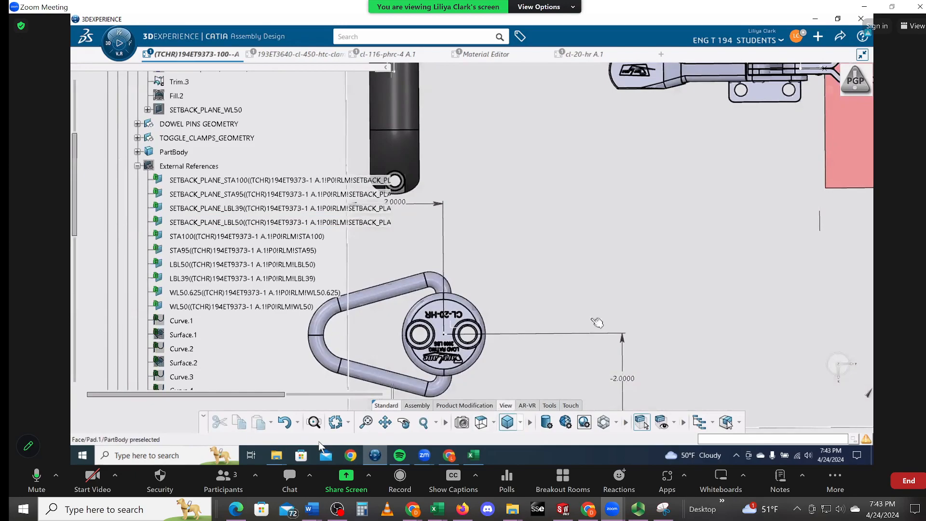
pyautogui.moveTo(637, 289); pyautogui.dragTo(727, 107, button='middle')
pyautogui.moveTo(617, 349); pyautogui.dragTo(586, 420, button='middle')
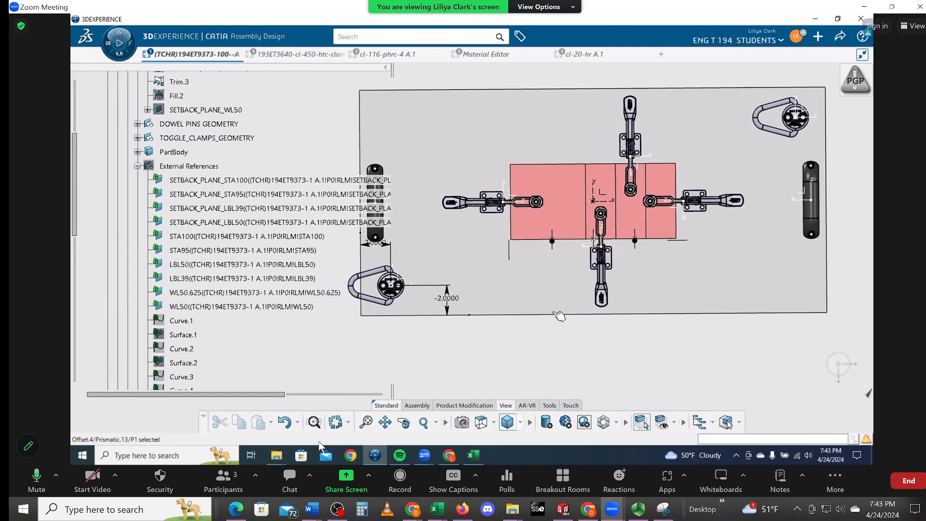
pyautogui.moveTo(551, 353); pyautogui.dragTo(648, 130, button='middle')
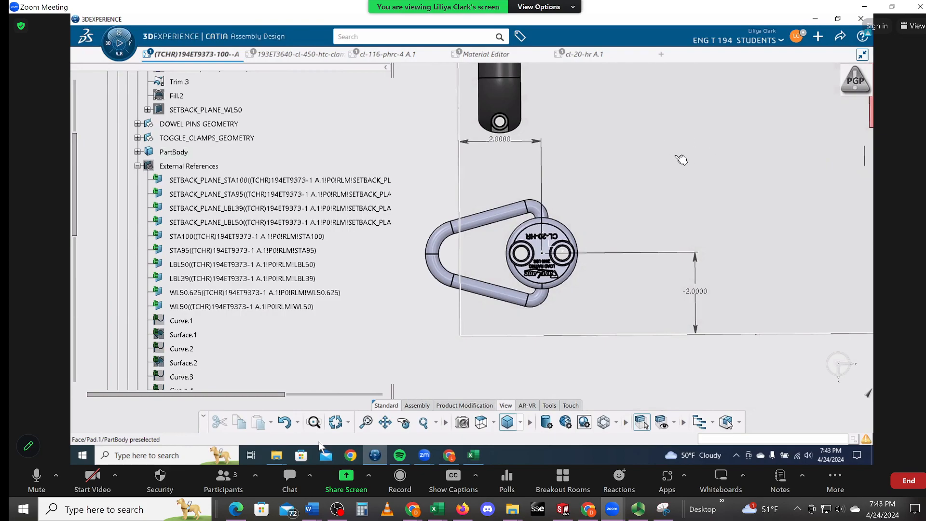
pyautogui.moveTo(780, 153); pyautogui.dragTo(136, 393, button='middle')
pyautogui.moveTo(699, 122); pyautogui.dragTo(873, 83, button='middle')
pyautogui.moveTo(519, 193); pyautogui.dragTo(873, 176, button='middle')
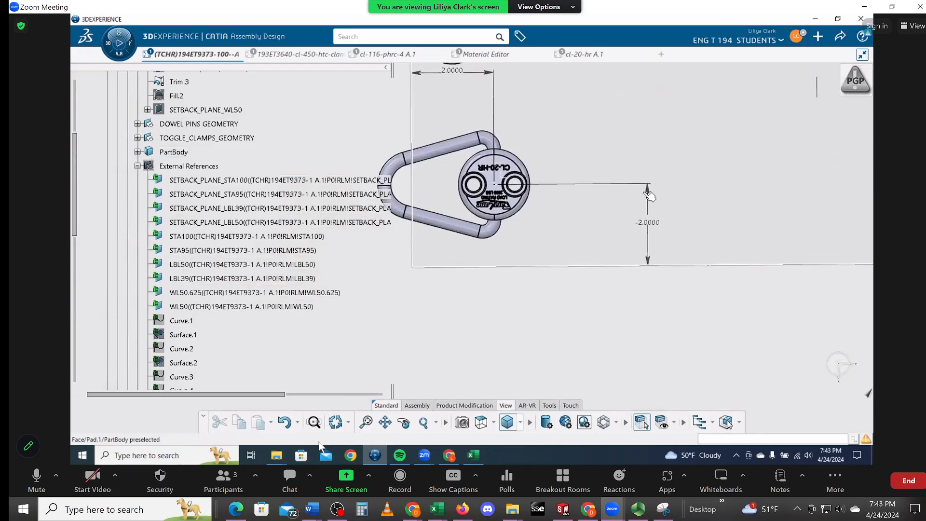
pyautogui.moveTo(587, 138); pyautogui.dragTo(590, 169, button='middle')
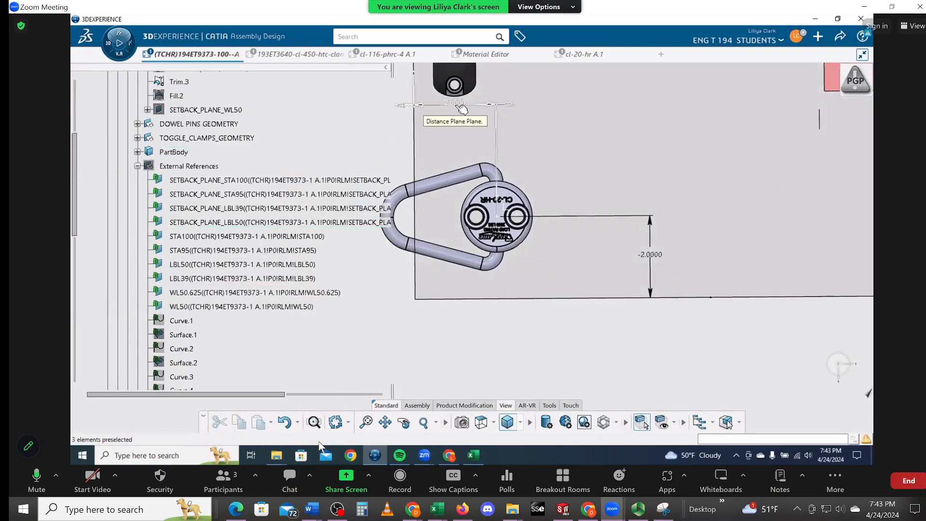
pyautogui.click(460, 105)
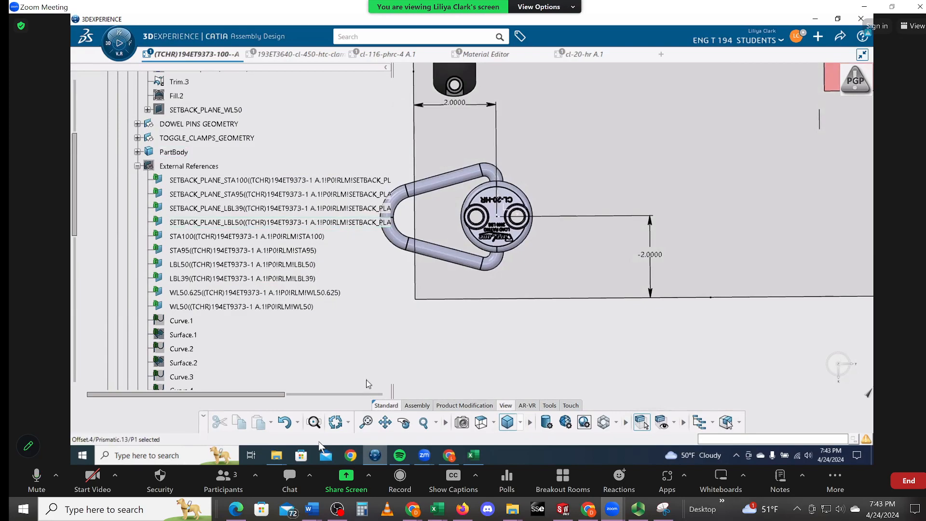
# Update the tool assembly and show the whole base plate in isometric view
pyautogui.click(332, 423)
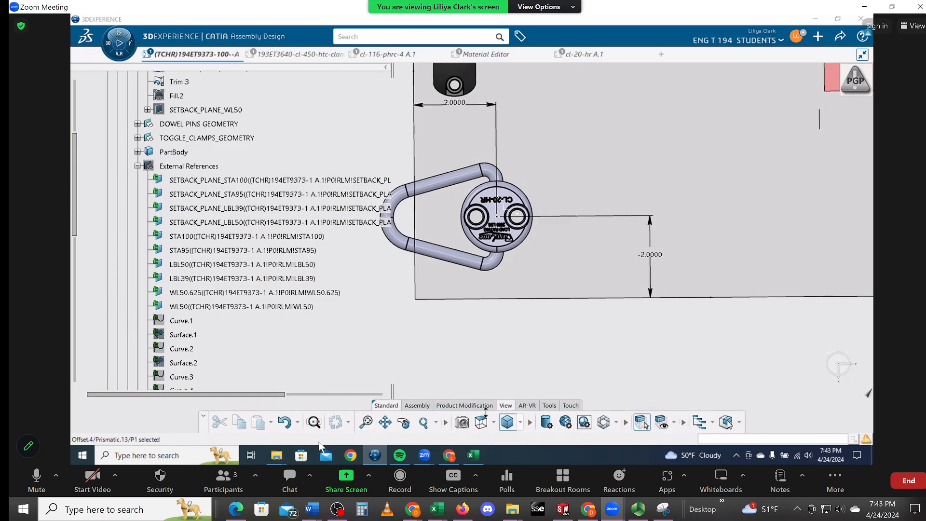
pyautogui.click(488, 423)
pyautogui.click(513, 256)
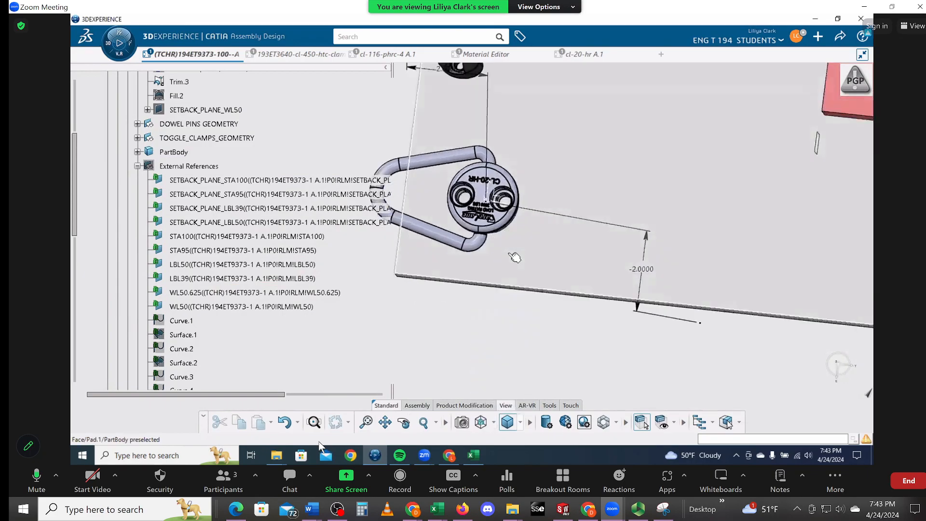
pyautogui.click(441, 282)
pyautogui.moveTo(489, 295); pyautogui.dragTo(372, 318, button='middle')
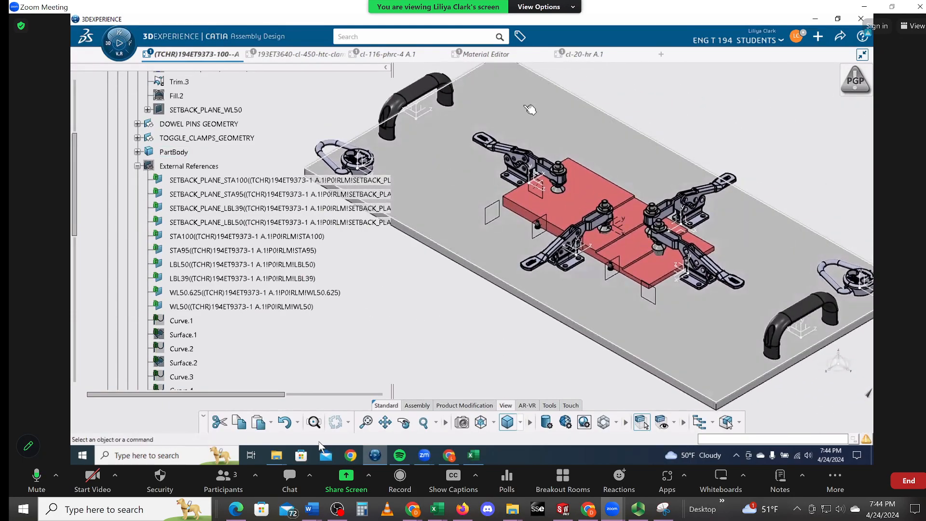
# Switch to the cl-20-hr assembly and hide Axis System.1 of the cl-20-hr_01 part
pyautogui.click(584, 54)
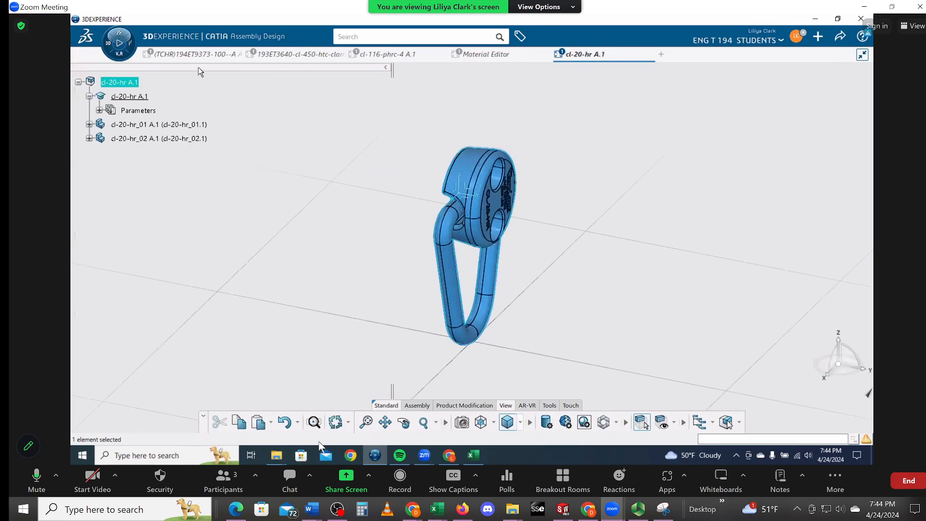
pyautogui.click(89, 125)
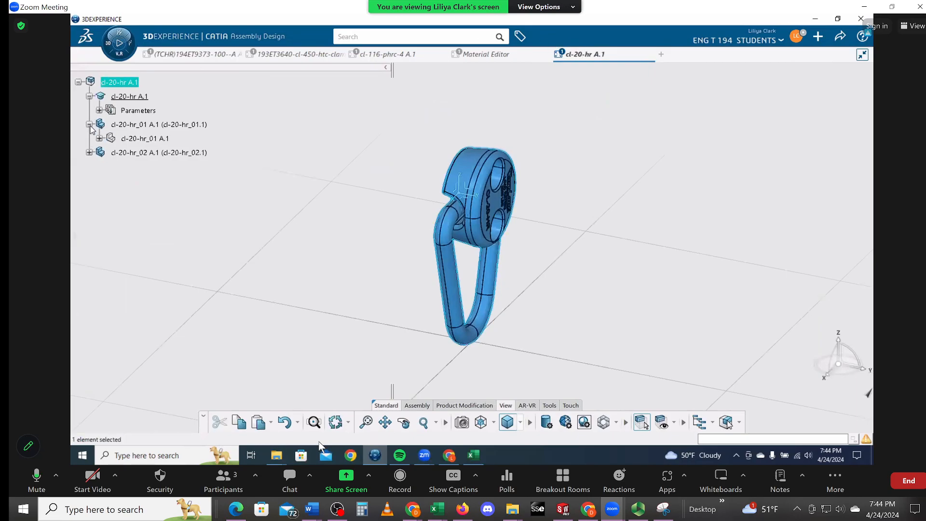
pyautogui.click(100, 138)
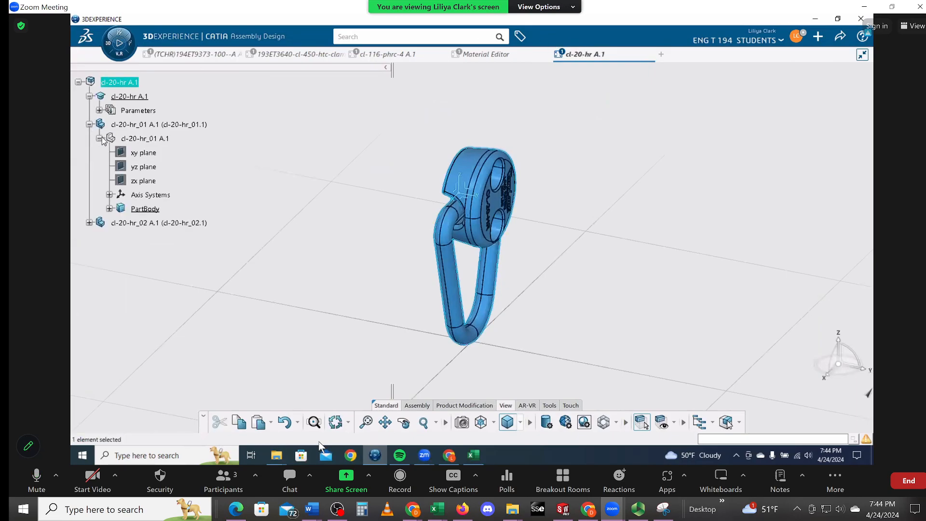
pyautogui.click(109, 195)
pyautogui.rightClick(150, 208)
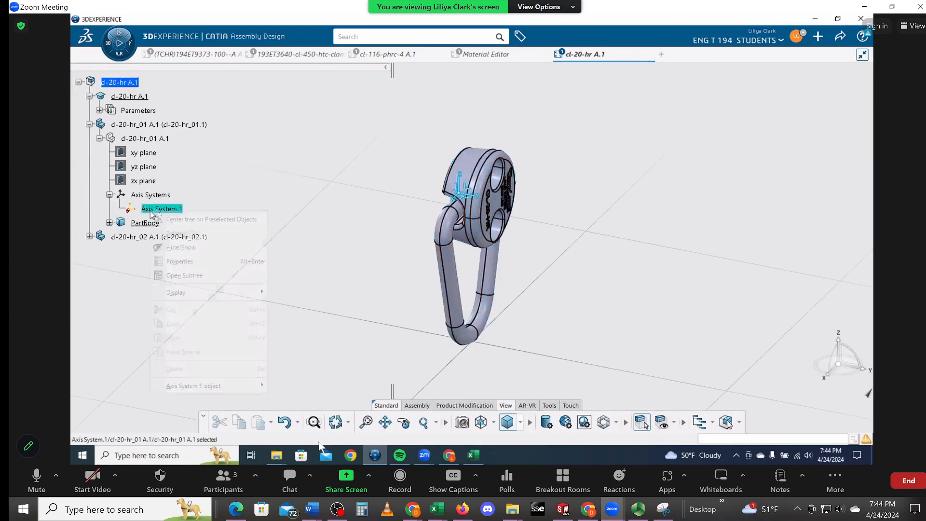
pyautogui.click(182, 247)
# Hide Axis System.1 of the cl-20-hr_02 part
pyautogui.click(89, 237)
pyautogui.click(100, 251)
pyautogui.click(109, 307)
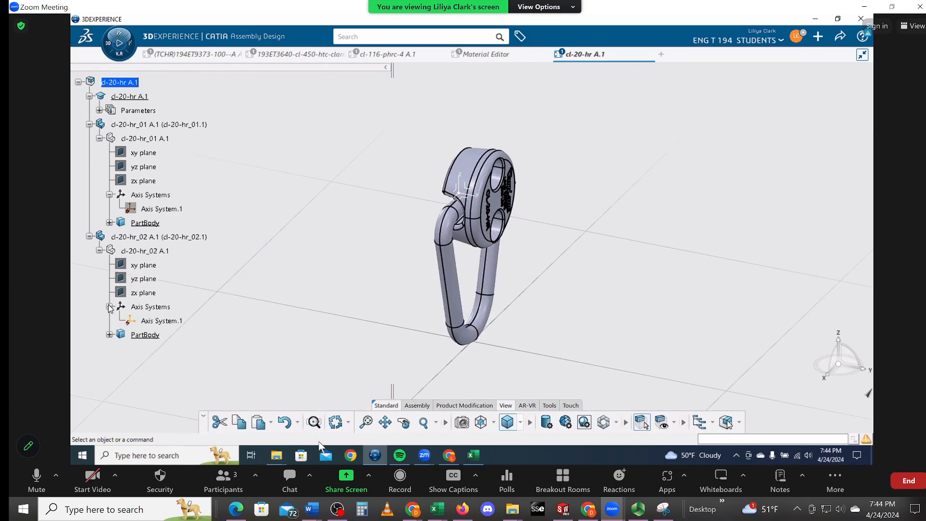
pyautogui.rightClick(166, 321)
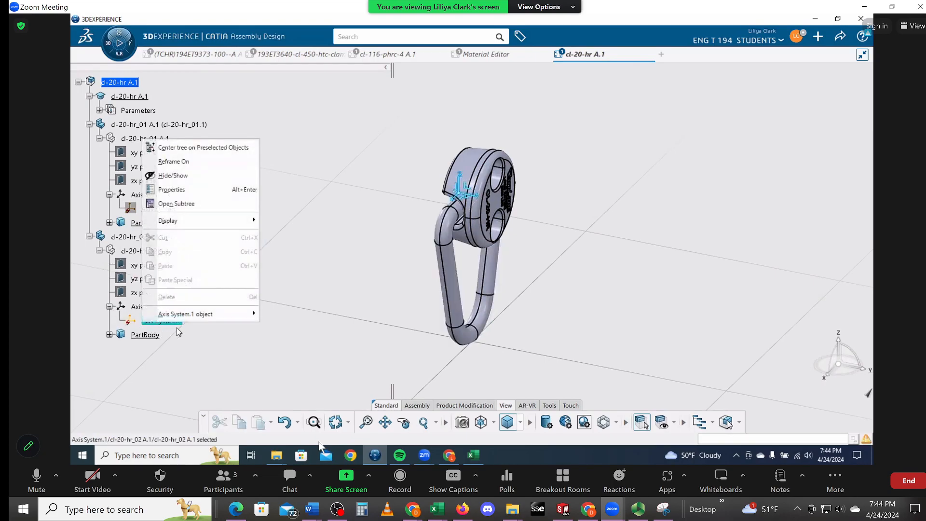
pyautogui.click(173, 175)
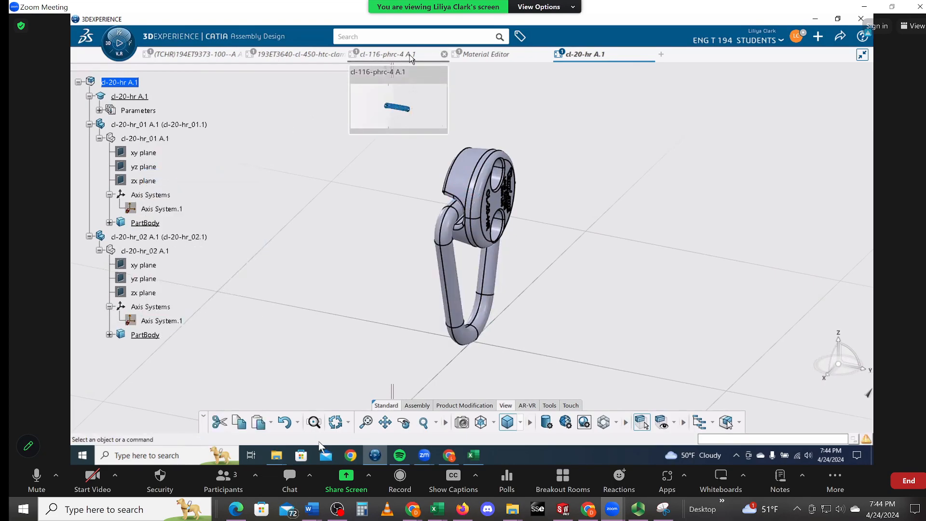
# Open the cl-116-phrc-4 handle part and hide its Axis System.1
pyautogui.click(386, 54)
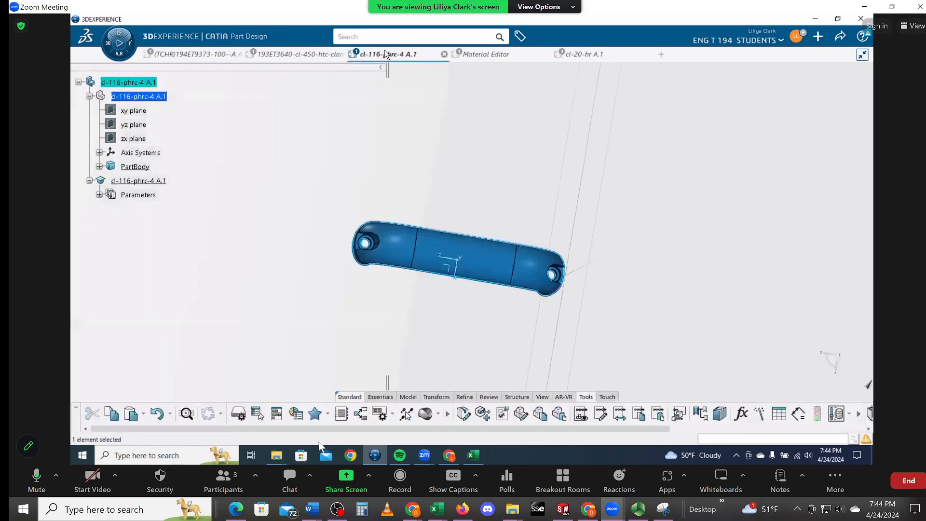
pyautogui.click(99, 152)
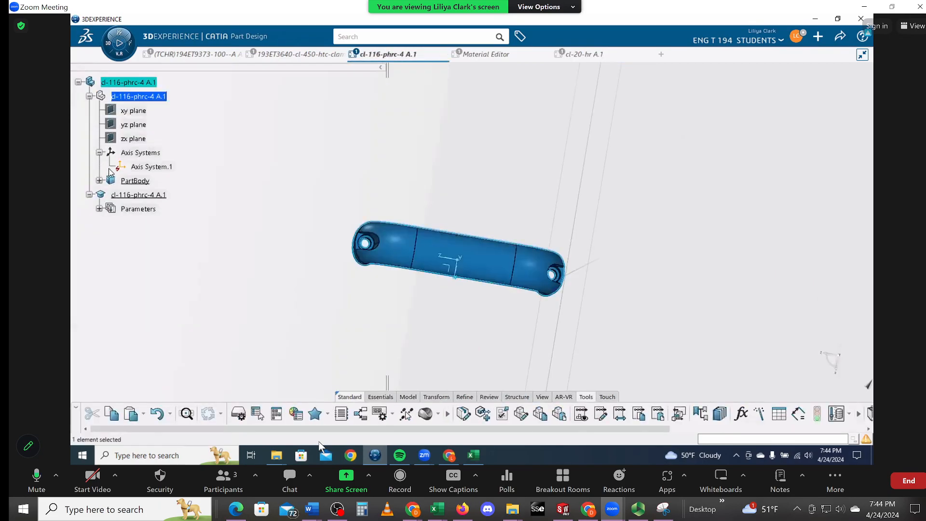
pyautogui.rightClick(138, 167)
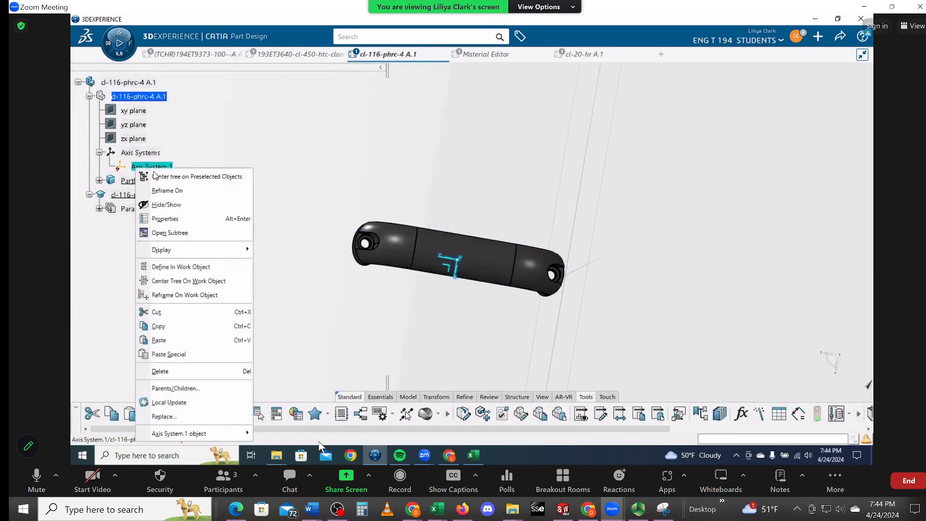
pyautogui.click(166, 205)
# Return to the main (TCHR)194ET9373-100 tool assembly and save it
pyautogui.click(202, 57)
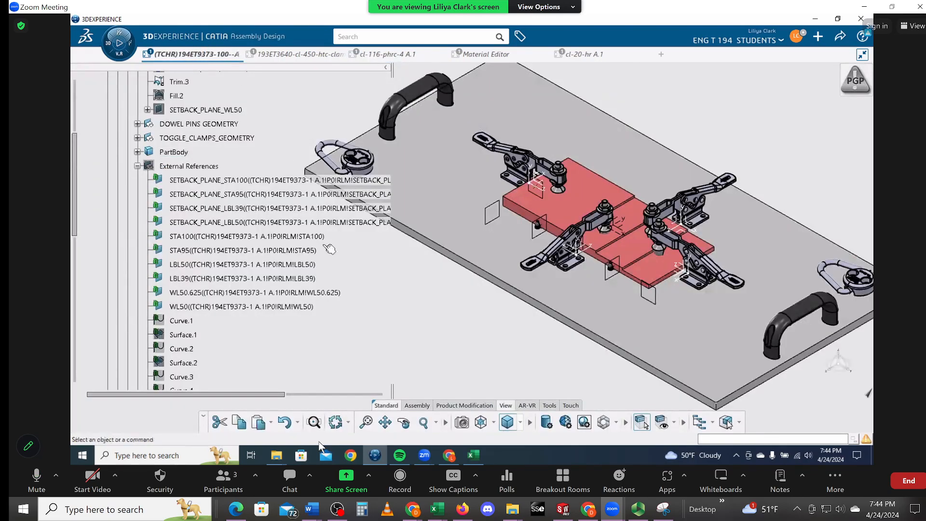
pyautogui.moveTo(460, 378); pyautogui.dragTo(397, 376, button='middle')
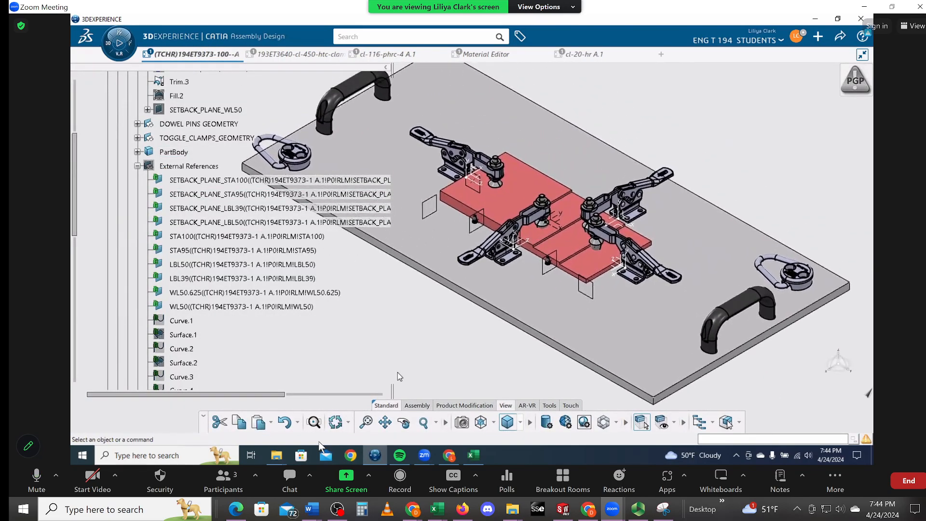
pyautogui.hotkey('ctrl', 's')
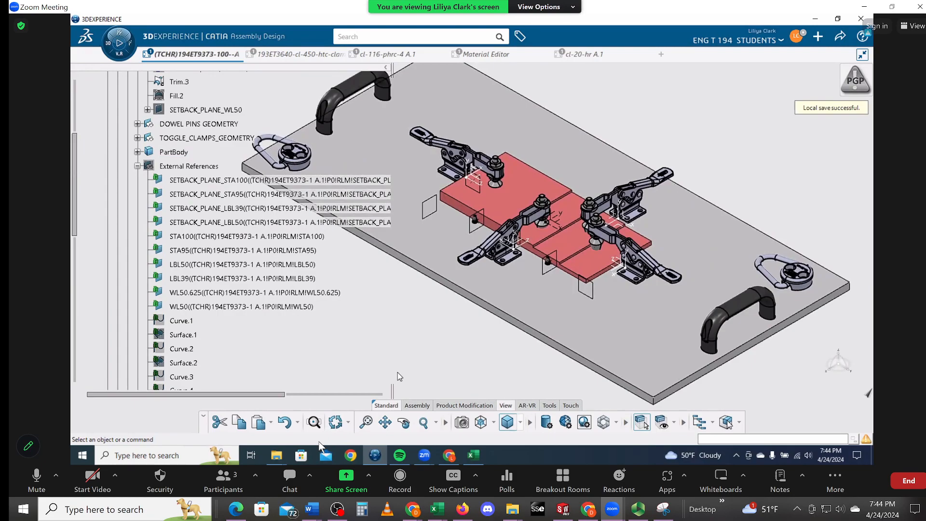
# Narrow the specification tree and frame the complete tool assembly in isometric view
pyautogui.moveTo(441, 356); pyautogui.dragTo(522, 314, button='middle')
pyautogui.click(441, 355)
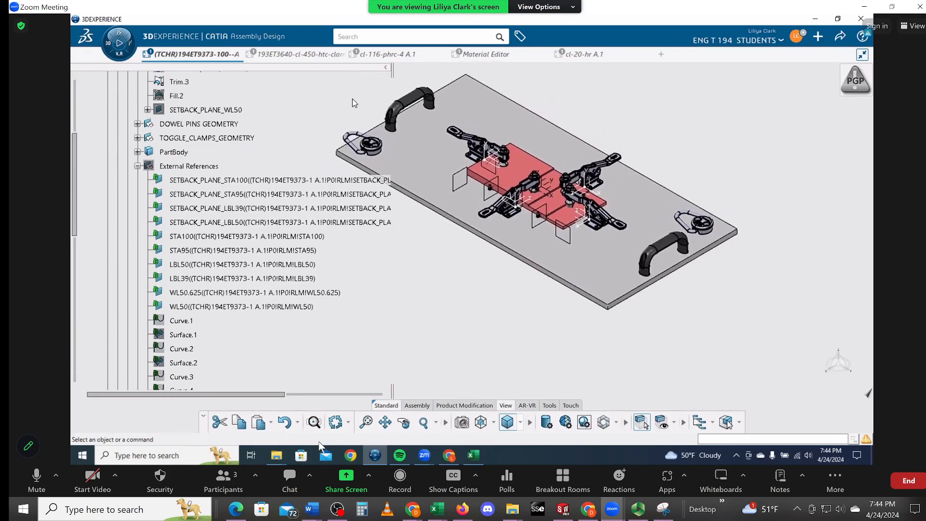
pyautogui.moveTo(392, 99); pyautogui.dragTo(247, 97)
pyautogui.moveTo(322, 258); pyautogui.dragTo(359, 256, button='middle')
pyautogui.moveTo(378, 299); pyautogui.dragTo(405, 308, button='middle')
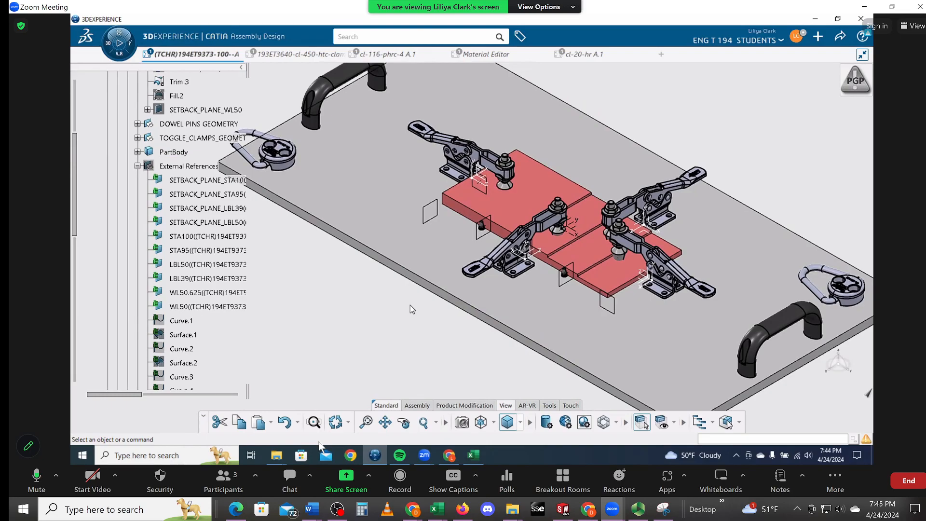
pyautogui.scroll(-5, 351, 334)
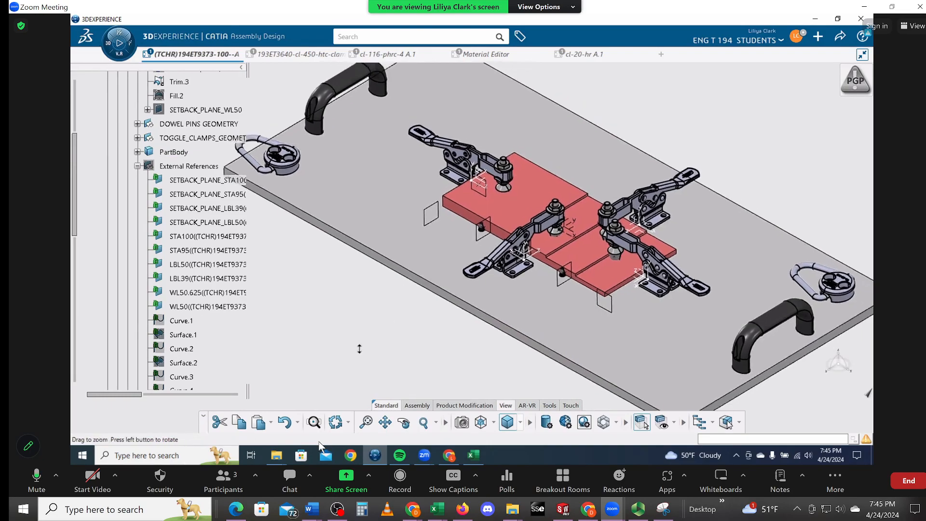
pyautogui.moveTo(366, 360); pyautogui.dragTo(344, 371, button='middle')
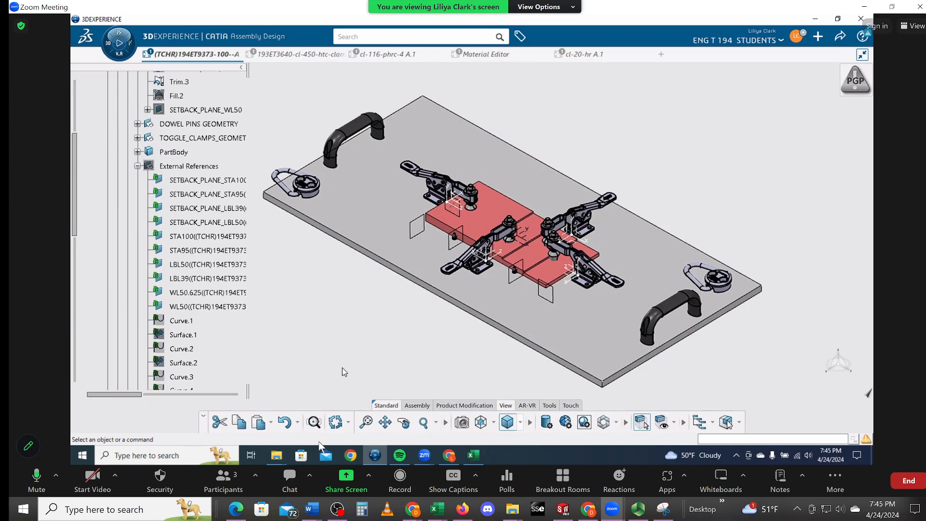
pyautogui.click(486, 419)
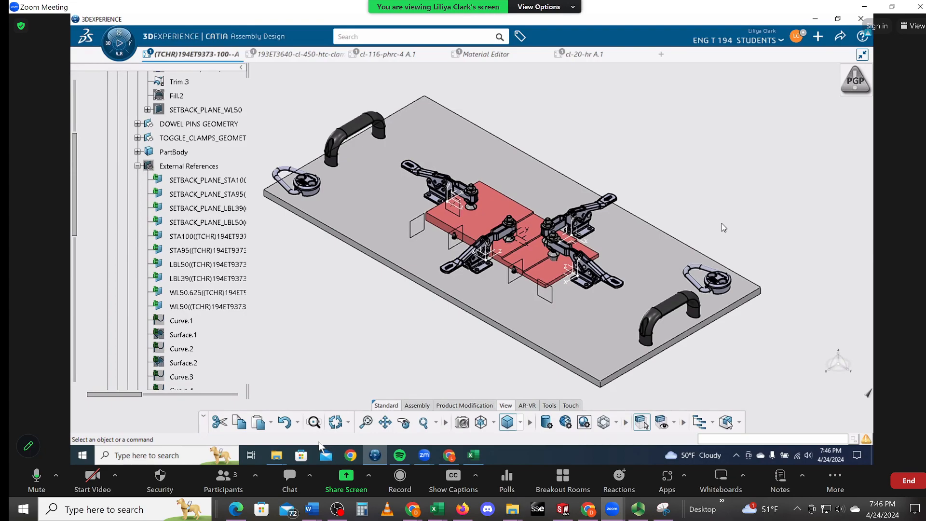
# Declare the Product Graphical Properties modifications persistent for the tool assembly
pyautogui.click(856, 80)
pyautogui.click(747, 120)
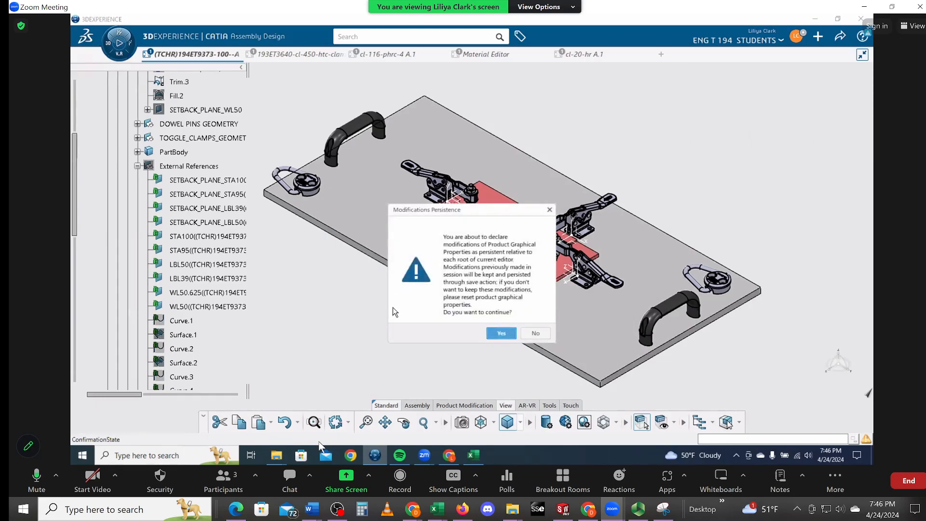
pyautogui.click(505, 336)
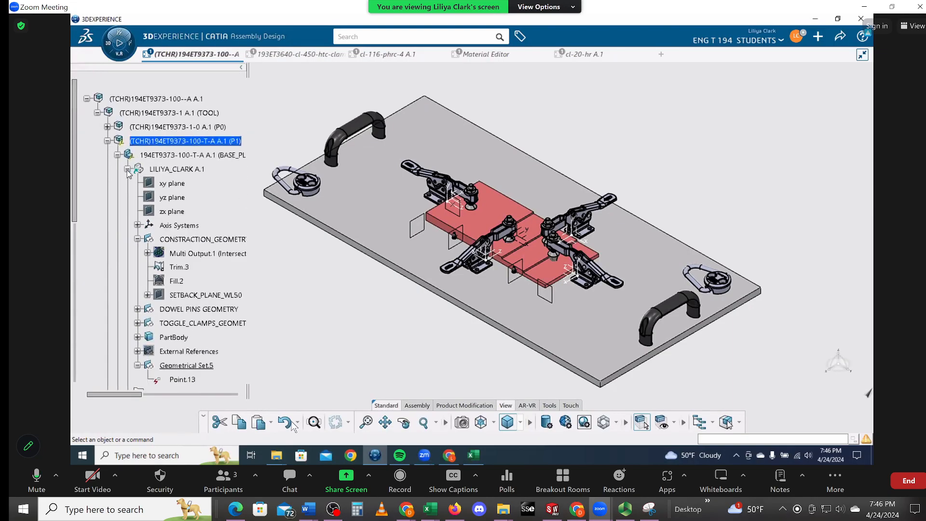
pyautogui.click(333, 508)
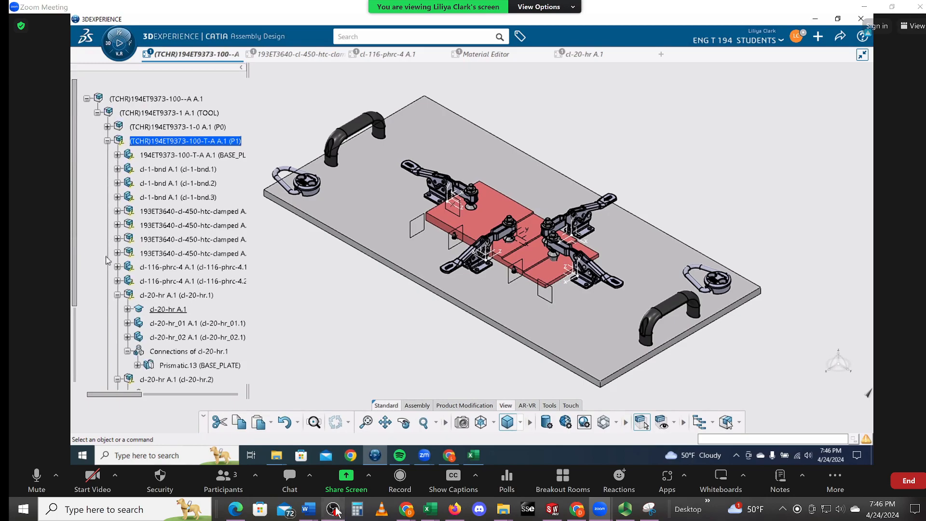